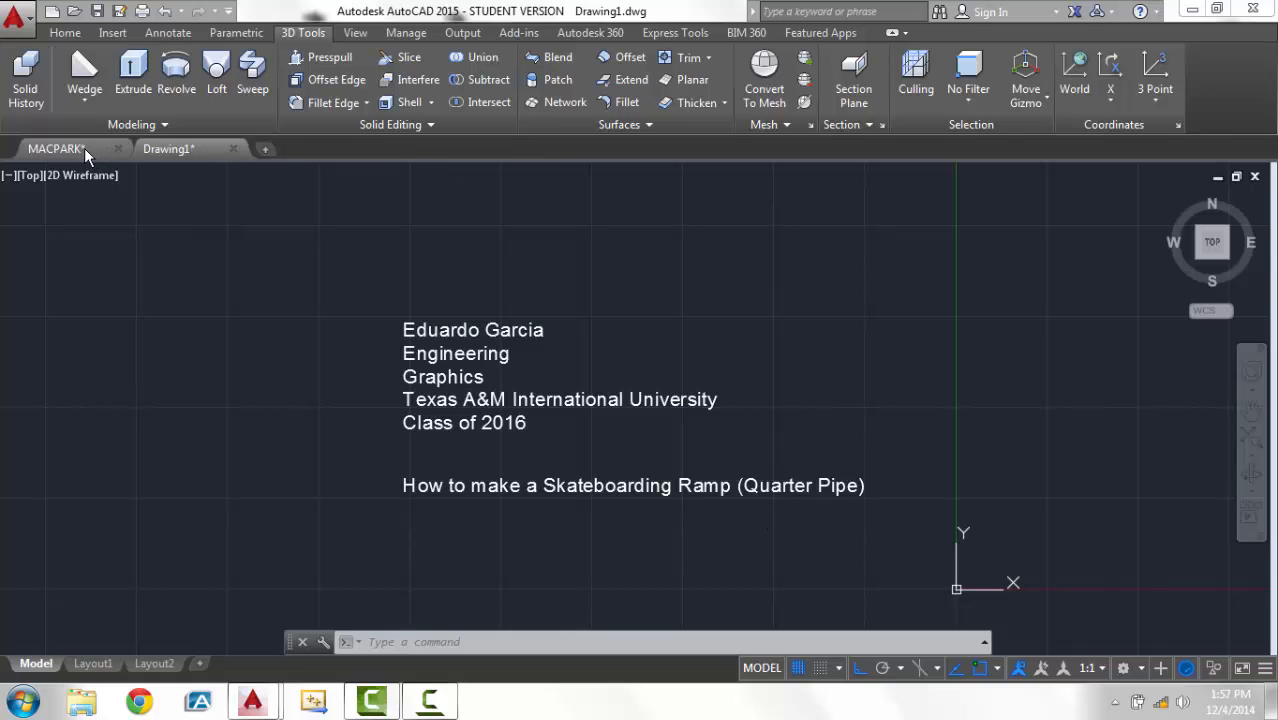
Open the MACPARK drawing's model space and examine the finished quarter pipe ramp from a different viewing angle.
mouse_move(87, 148)
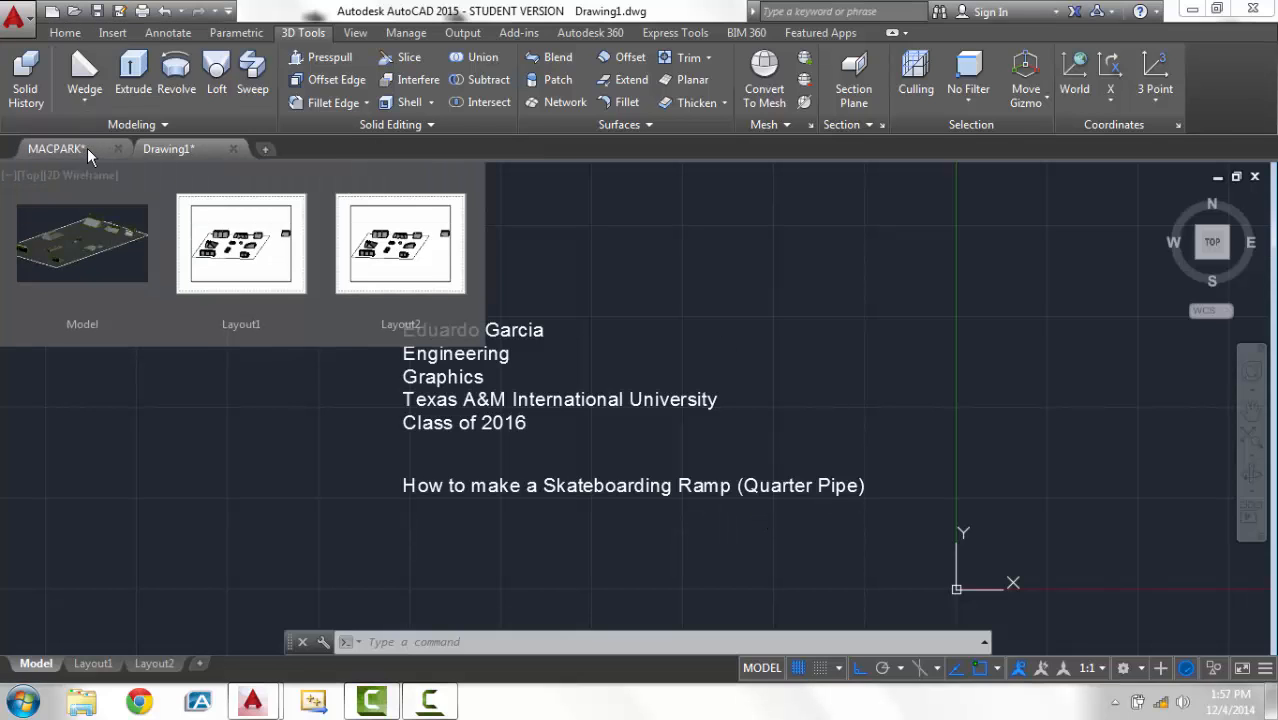
left_click(90, 231)
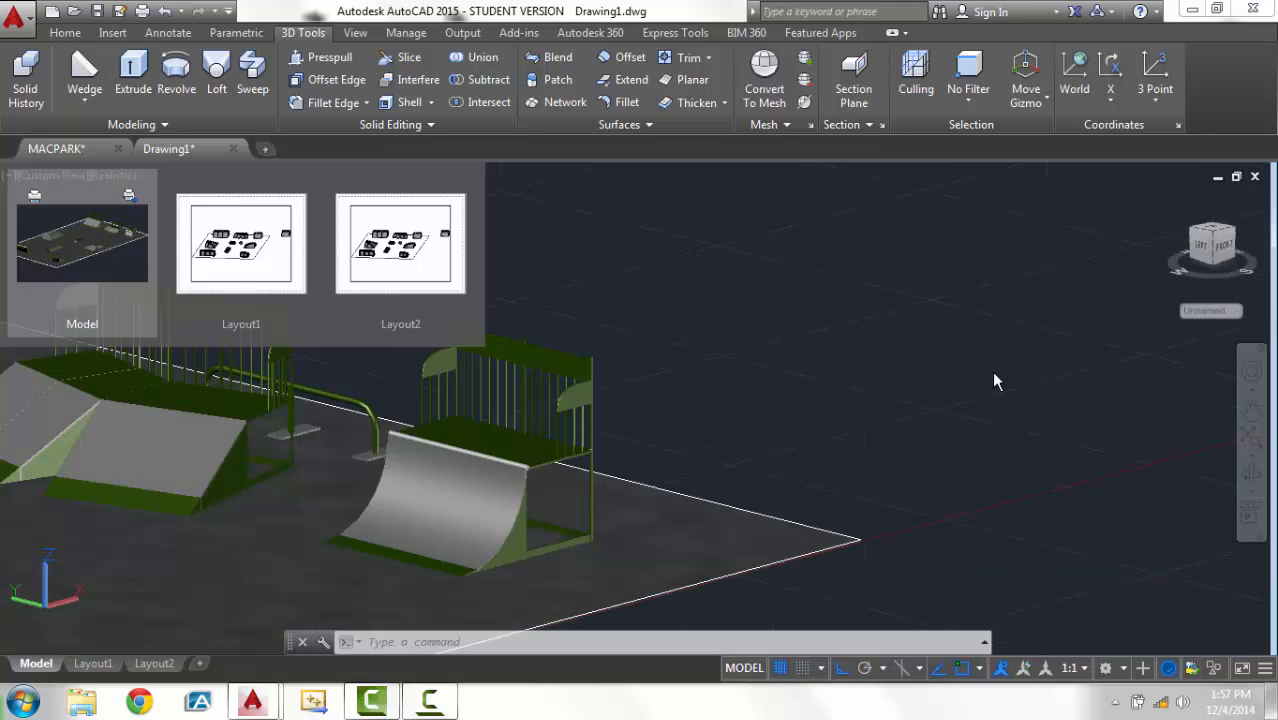
left_click(1251, 475)
mouse_move(699, 436)
left_mouse_down()
mouse_move(699, 397)
mouse_move(797, 364)
mouse_move(755, 352)
left_mouse_up()
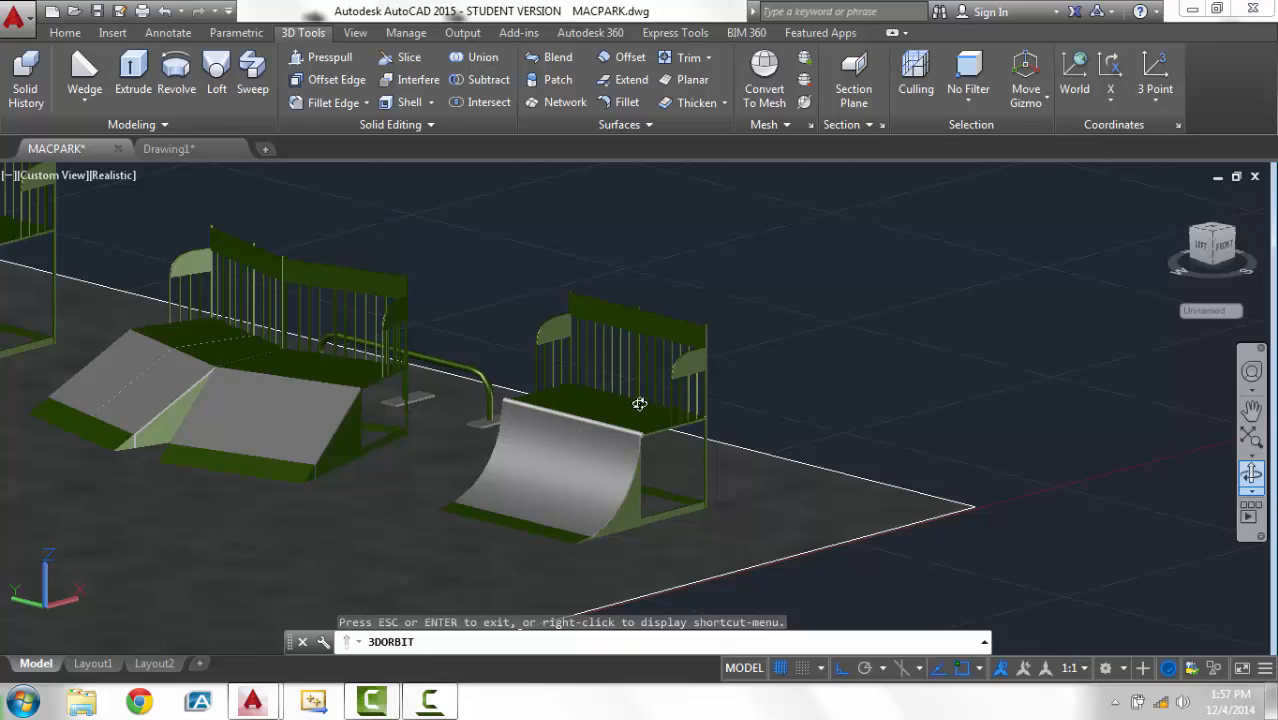
key("Escape")
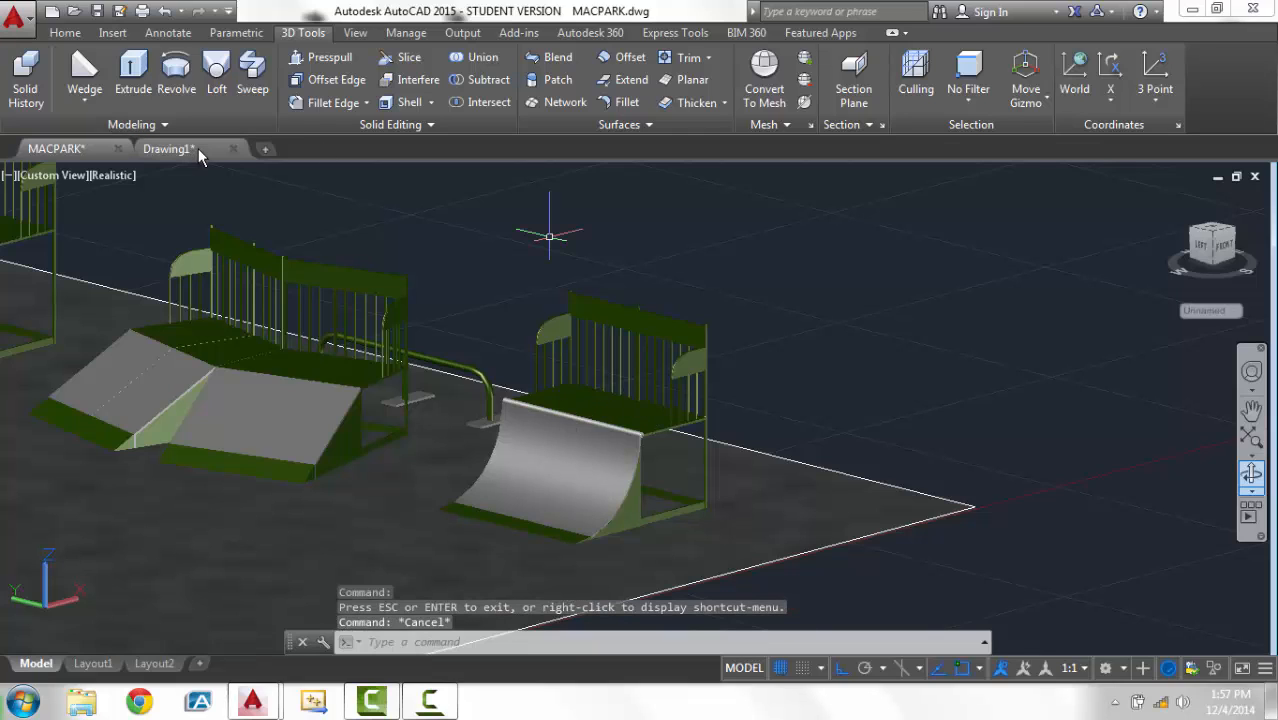
Return to Drawing1 and set the SW Isometric view with empty space beside the title text.
left_click(200, 155)
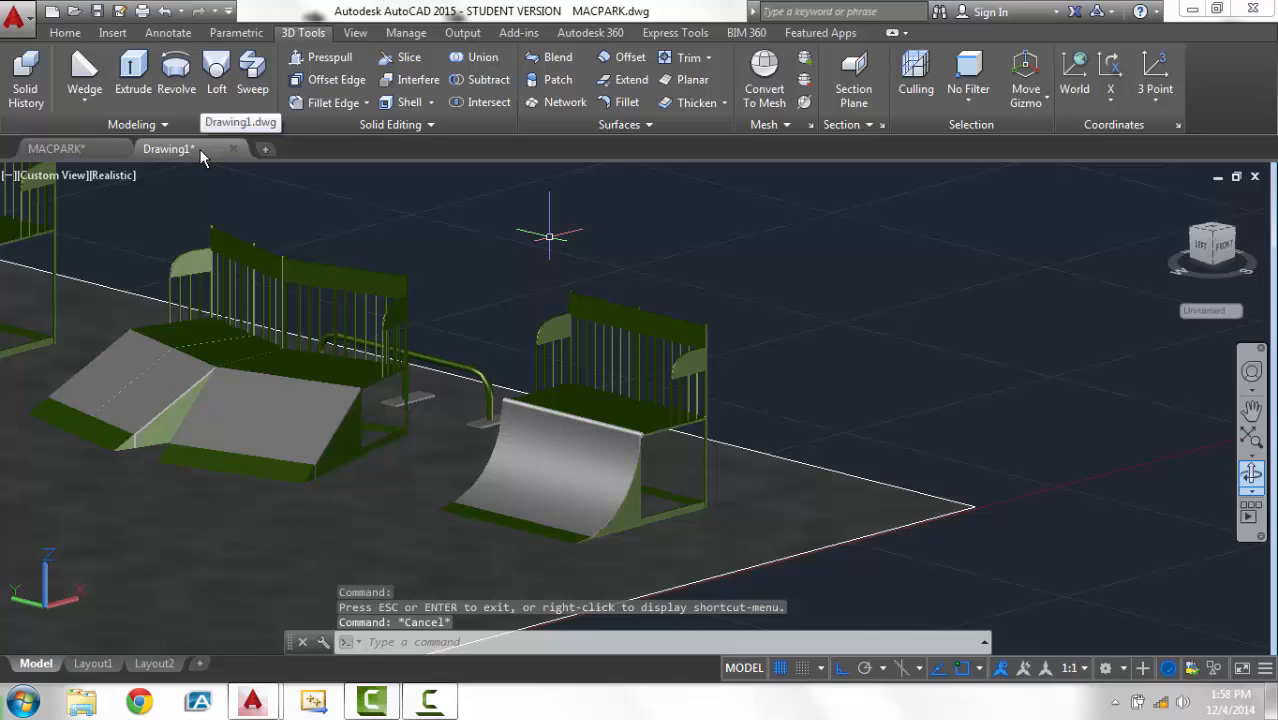
left_click(1201, 258)
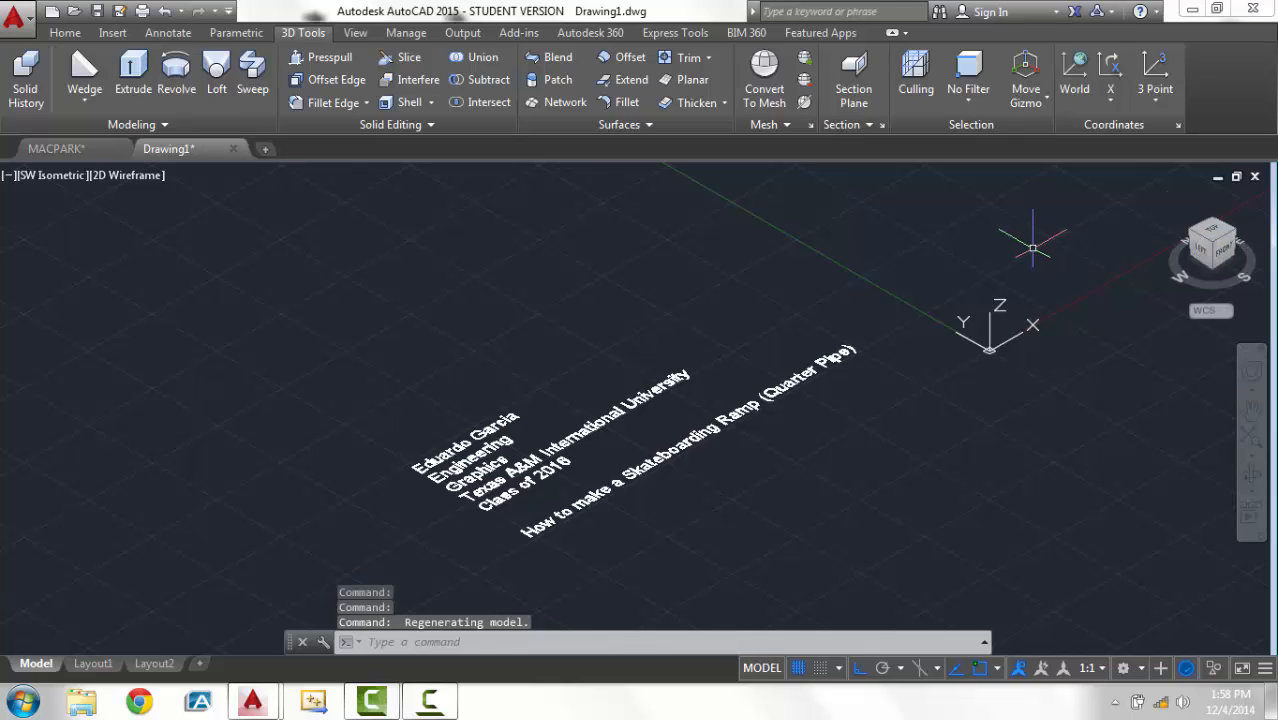
middle_click_drag(1013, 222, 415, 643)
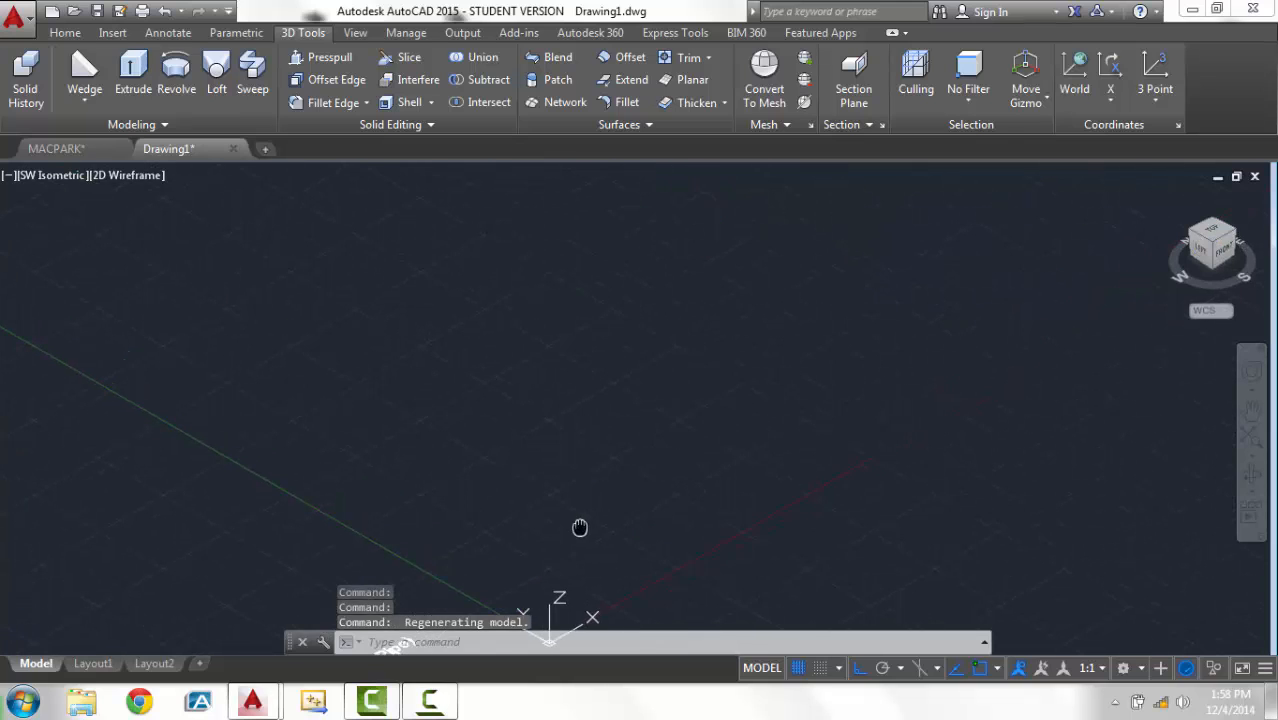
key("Escape")
key("Escape")
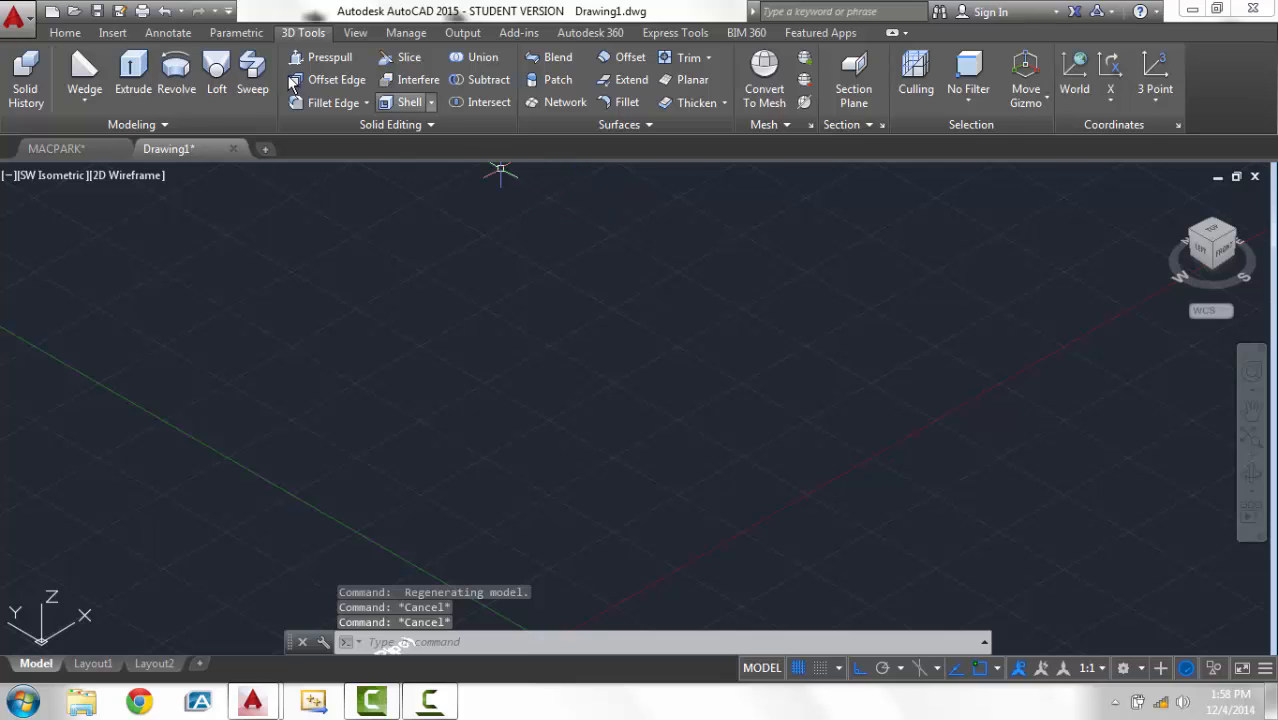
Model a freehand solid wedge in the empty area by setting its two opposite base corners and its height.
left_click(84, 66)
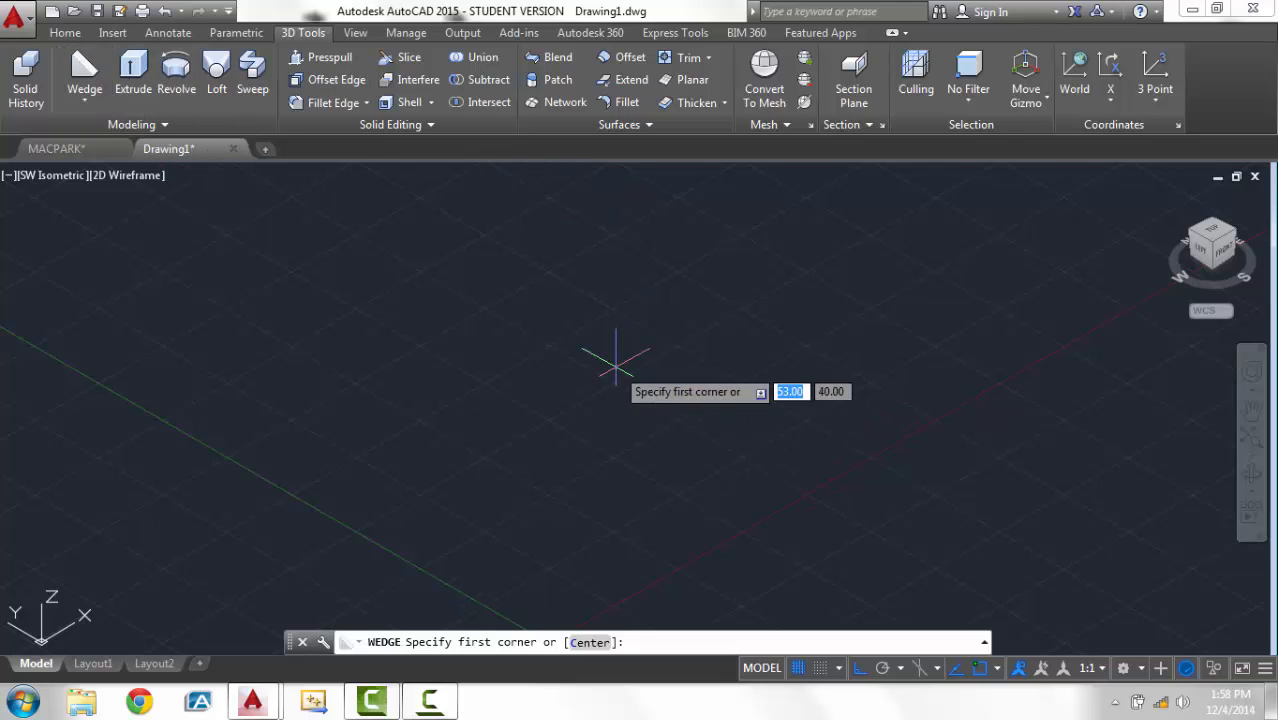
left_click(739, 381)
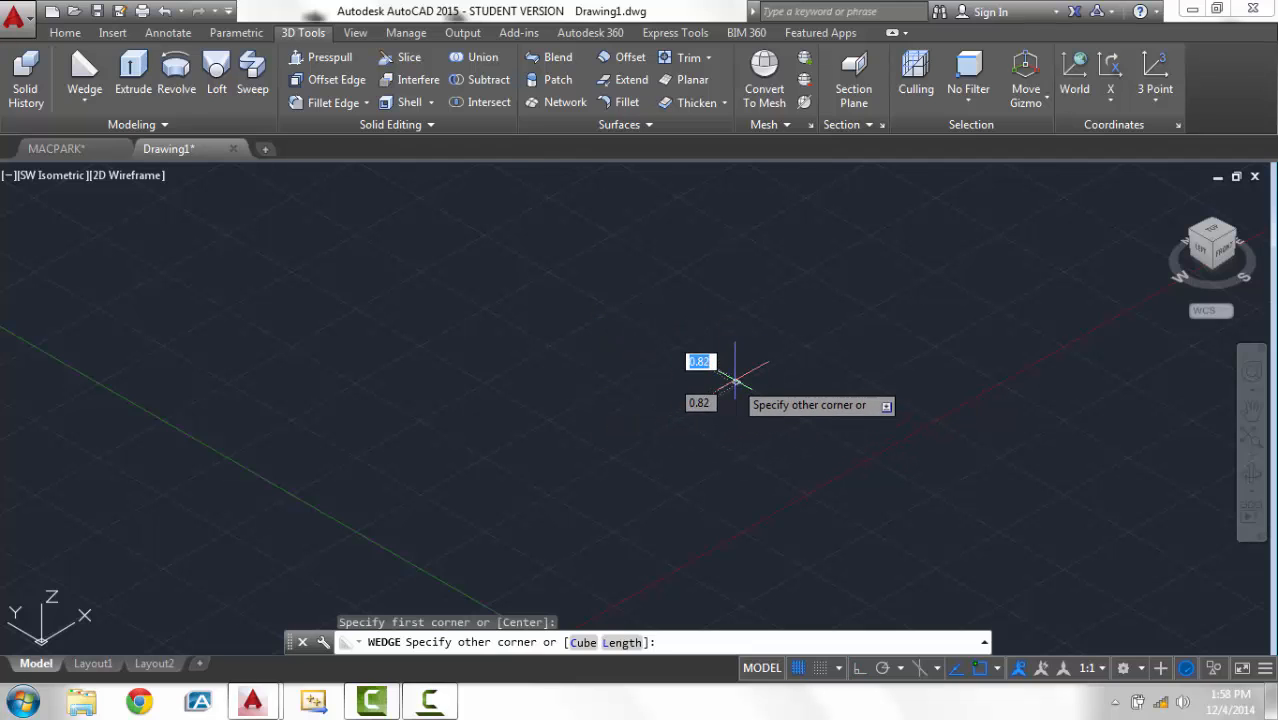
left_click(598, 363)
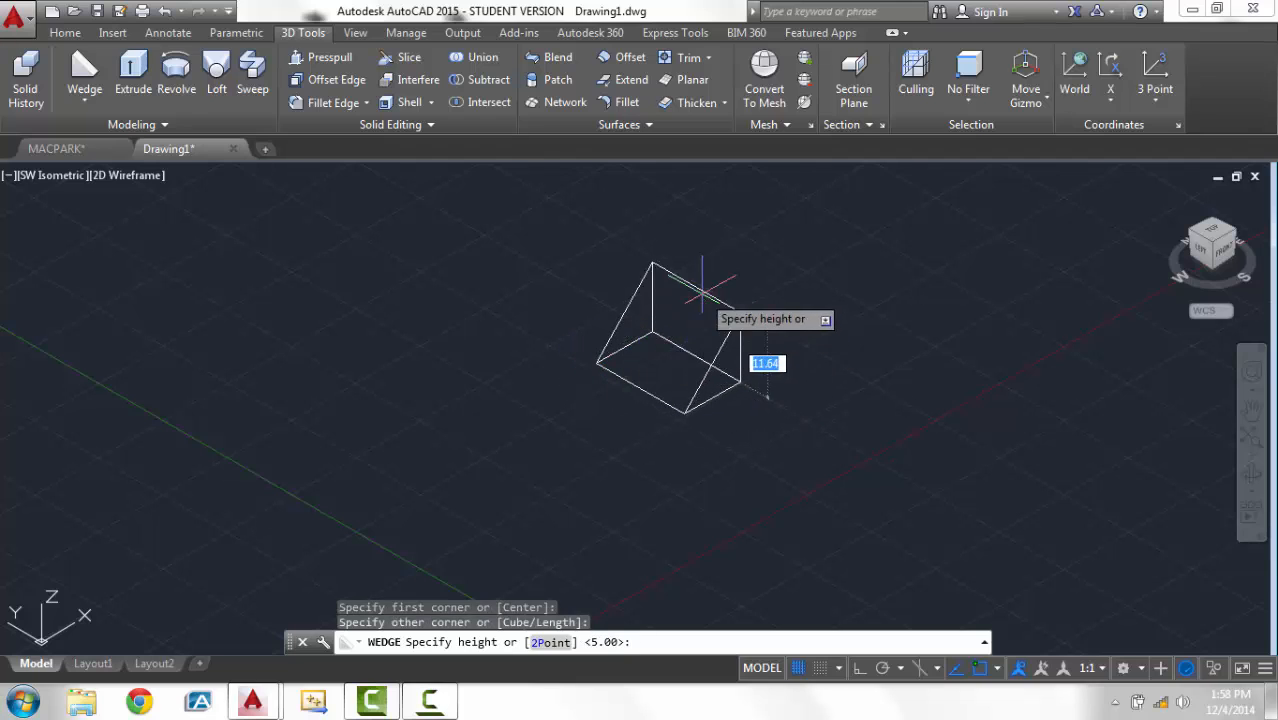
left_click(700, 313)
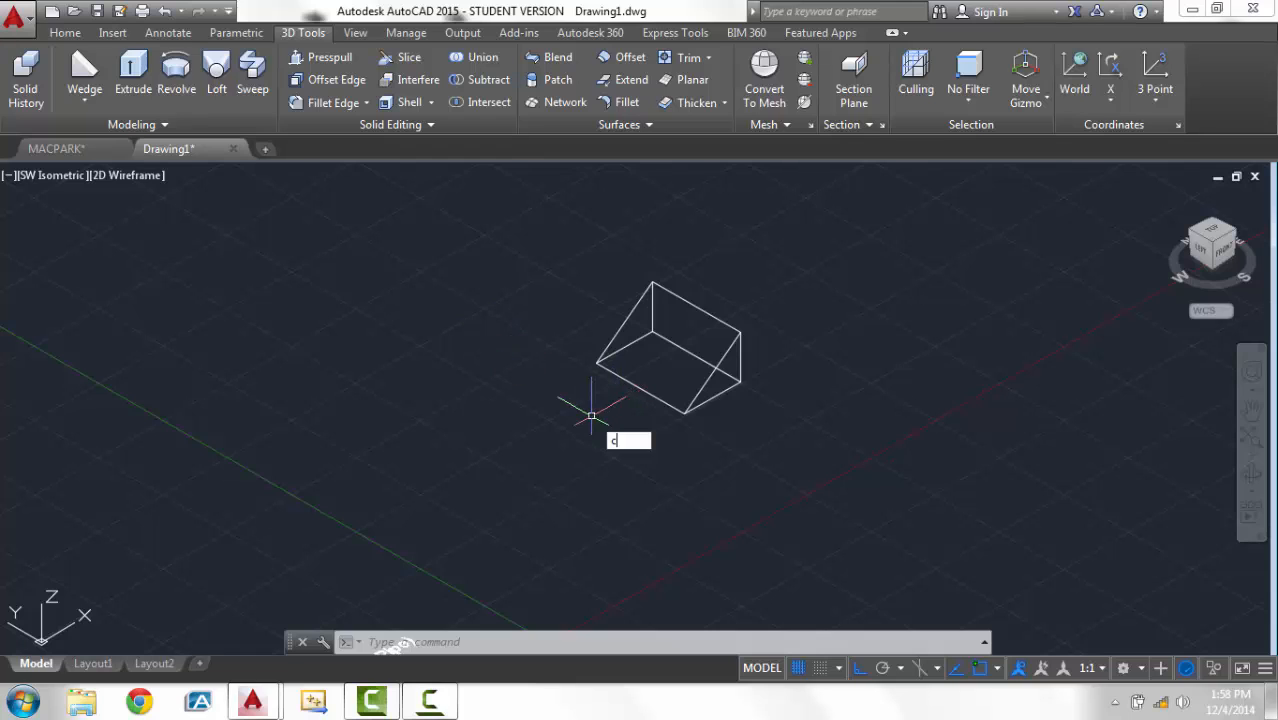
Copy the wedge about 25.5 units along the Y axis, using its rear bottom corner as base point.
type("o")
key("Return")
left_click(740, 375)
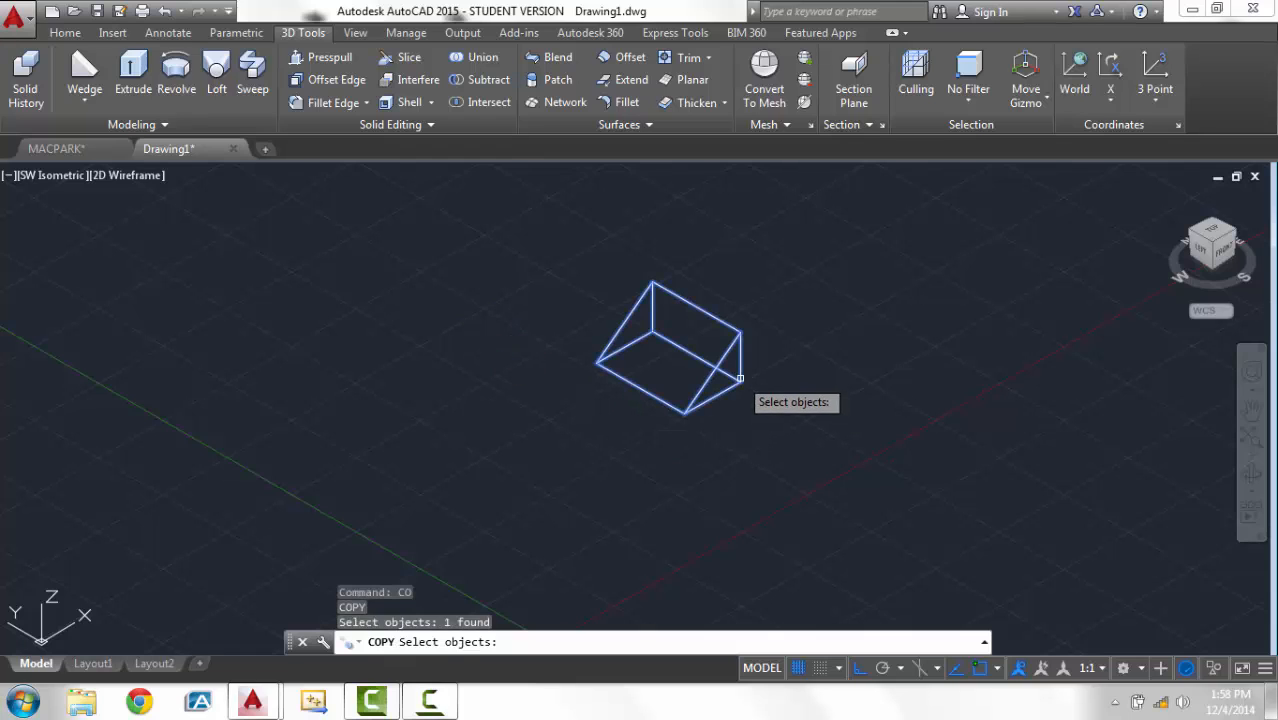
key("Return")
left_click(747, 375)
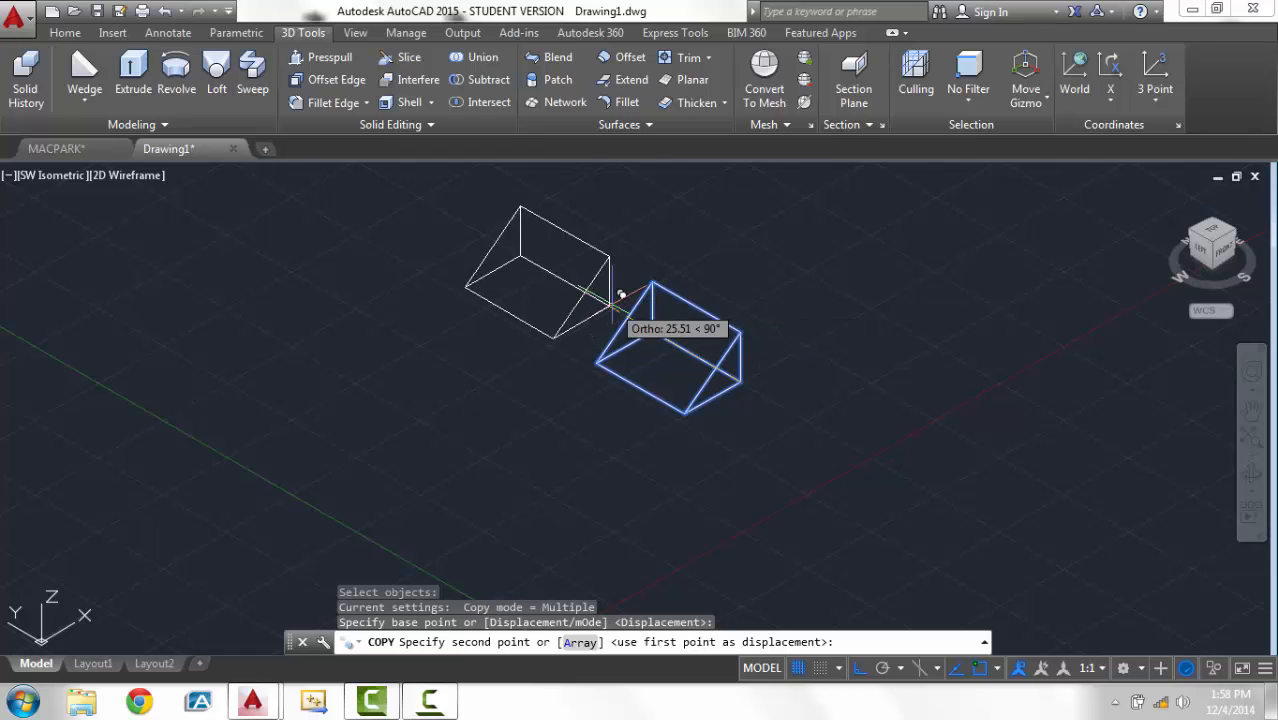
left_click(615, 298)
key("Escape")
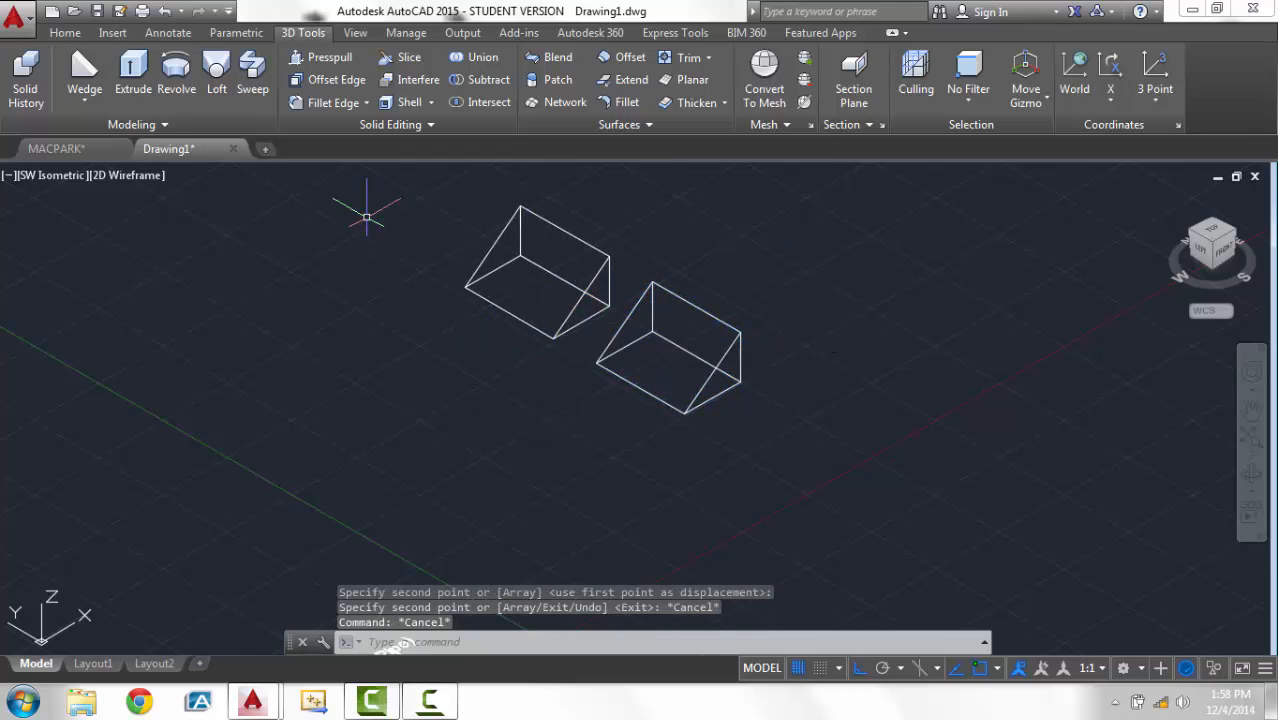
Start a Fillet Edge on the original wedge's rear bottom edge, where the base meets the vertical face.
left_click(314, 109)
left_click(349, 136)
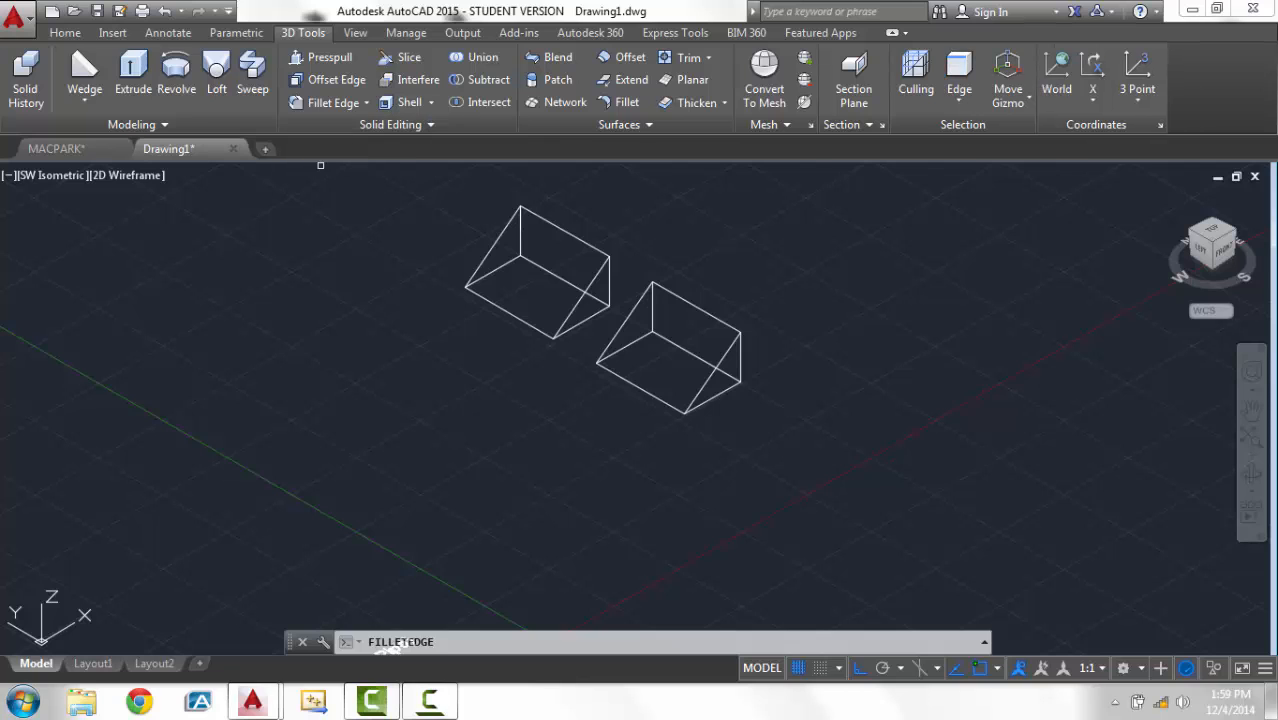
middle_click_drag(772, 421, 716, 402, "shift")
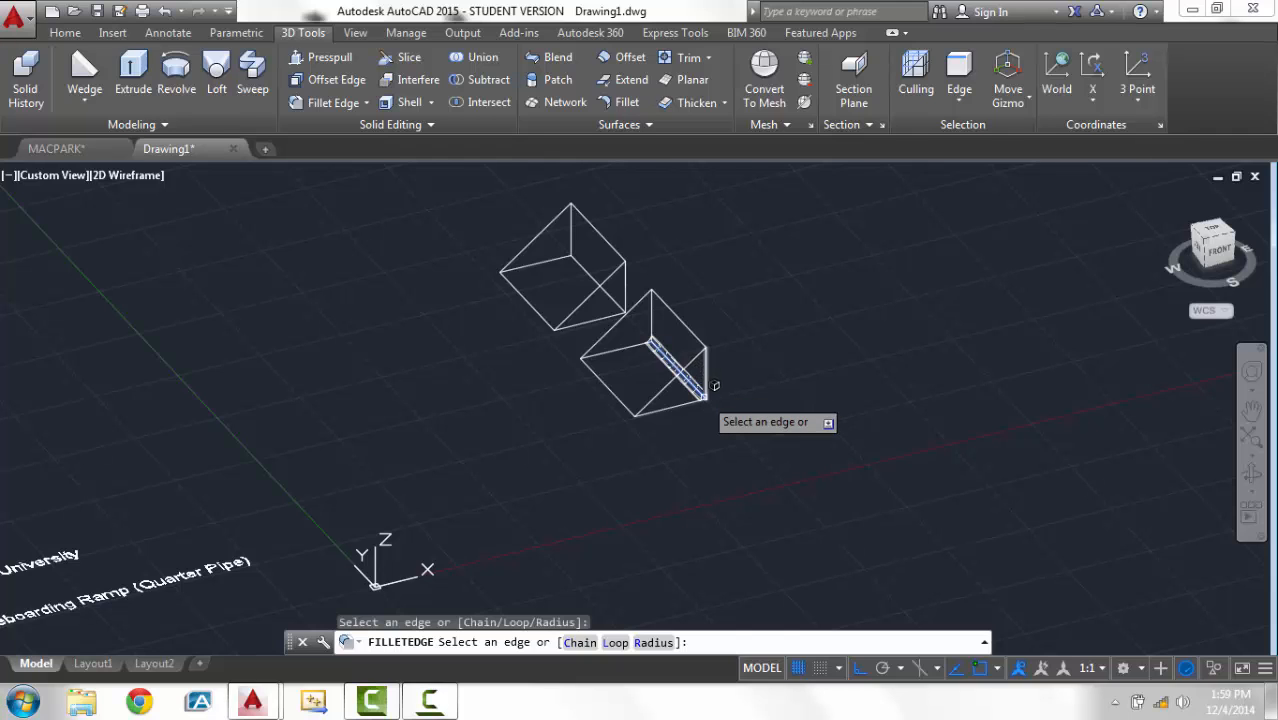
scroll(694, 384, "up", 4)
scroll(681, 371, "up", 3)
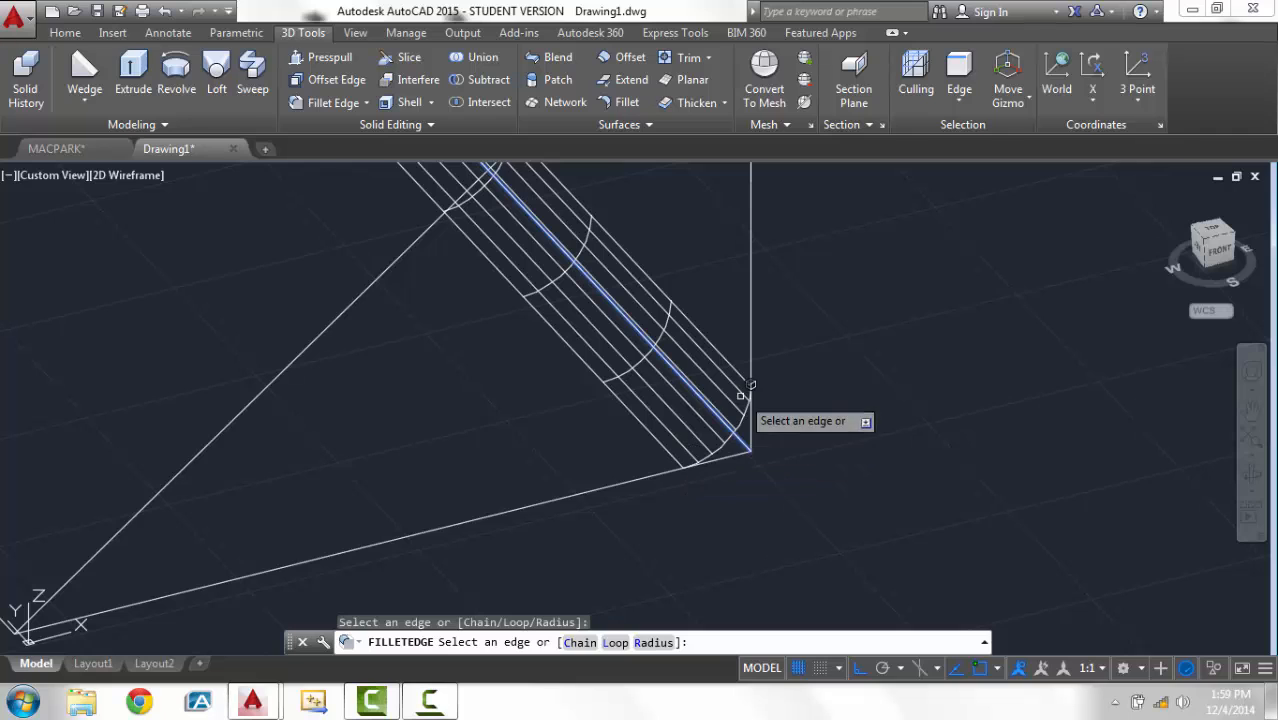
scroll(738, 402, "down", 3)
scroll(740, 401, "down", 2)
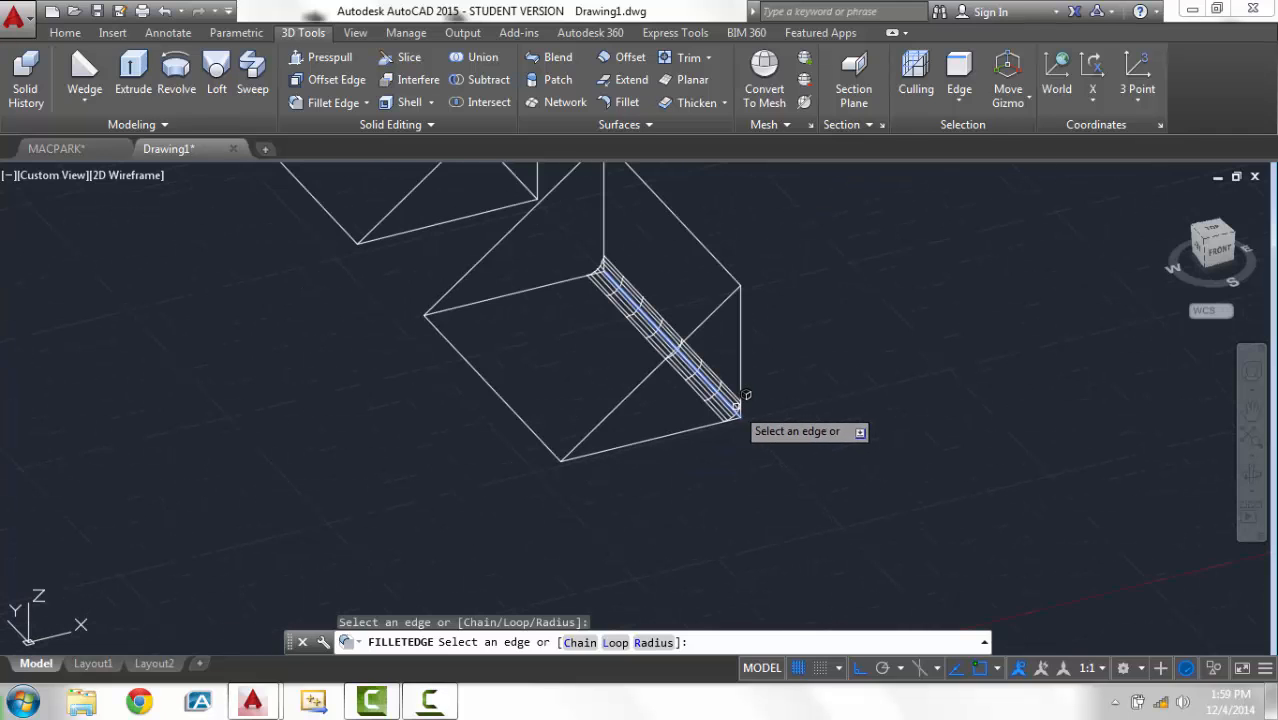
left_click(816, 370)
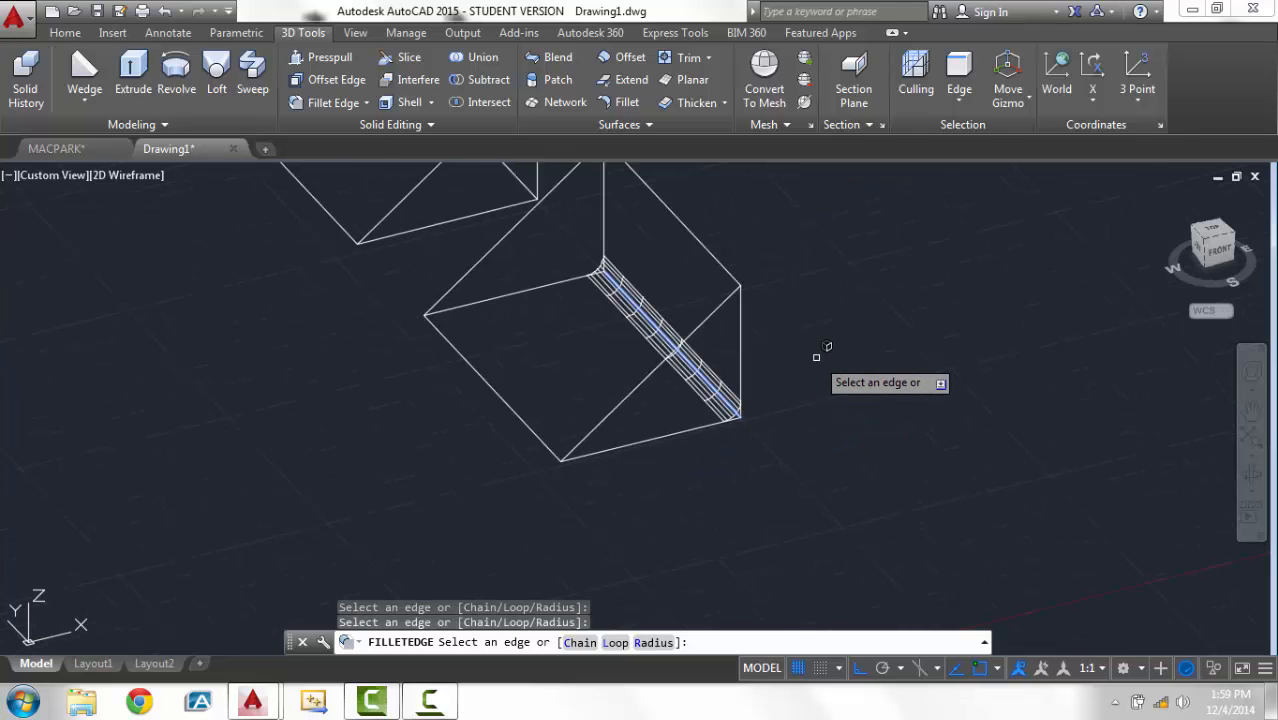
Try fillet radii of 5 and 7 on the wedge's selected rear bottom edge.
type("r")
key("Return")
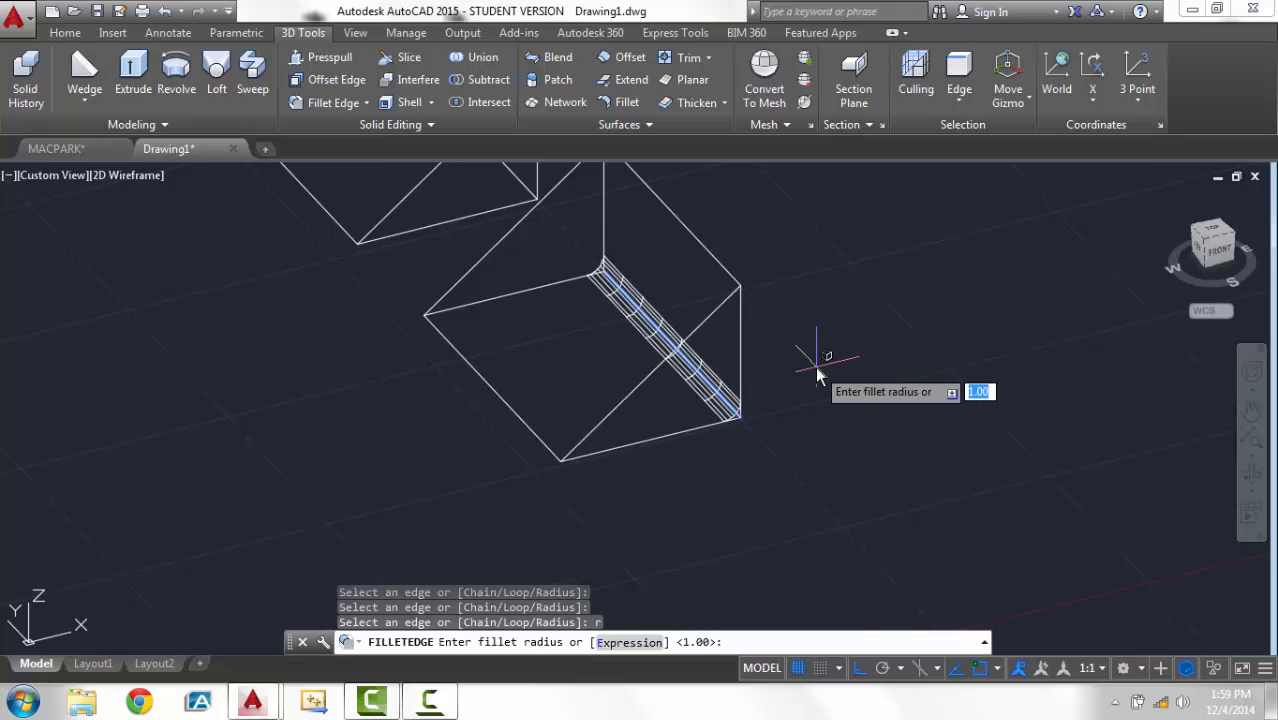
type("5")
key("Return")
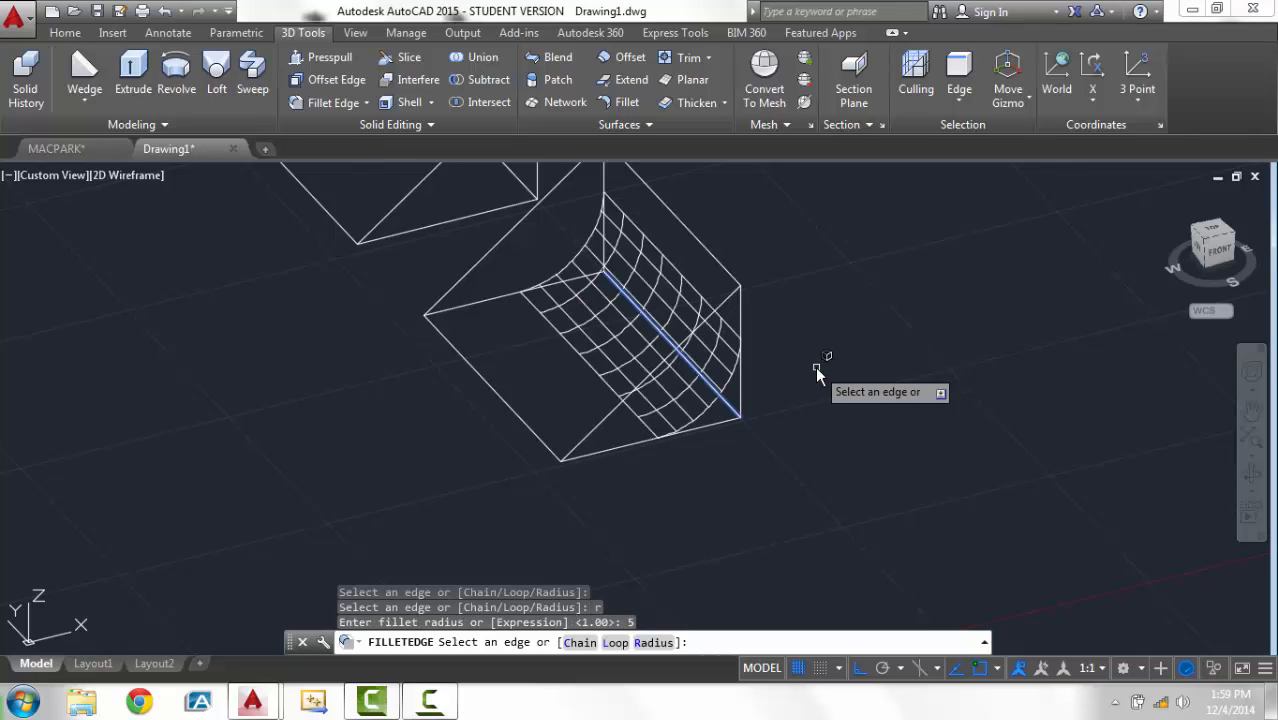
type("r")
key("Return")
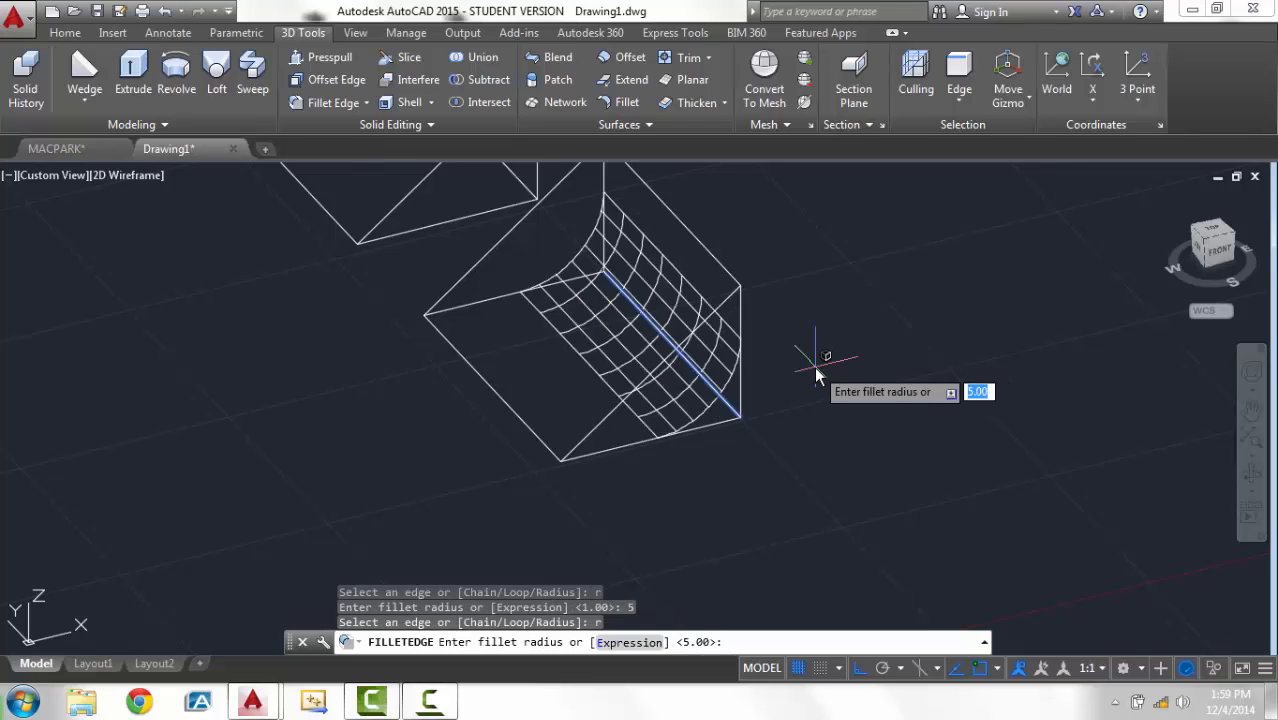
type("7")
key("Return")
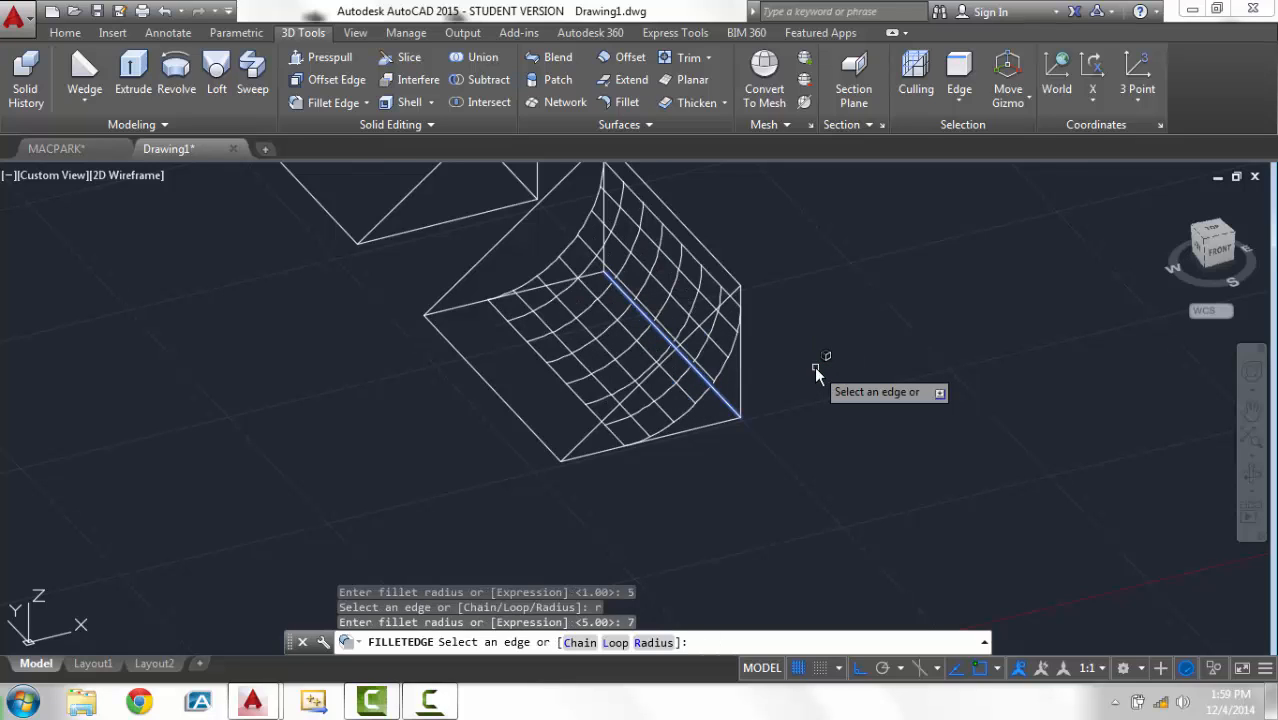
Set the fillet radius to 8 and apply the fillet to the wedge's rear bottom edge.
type("r")
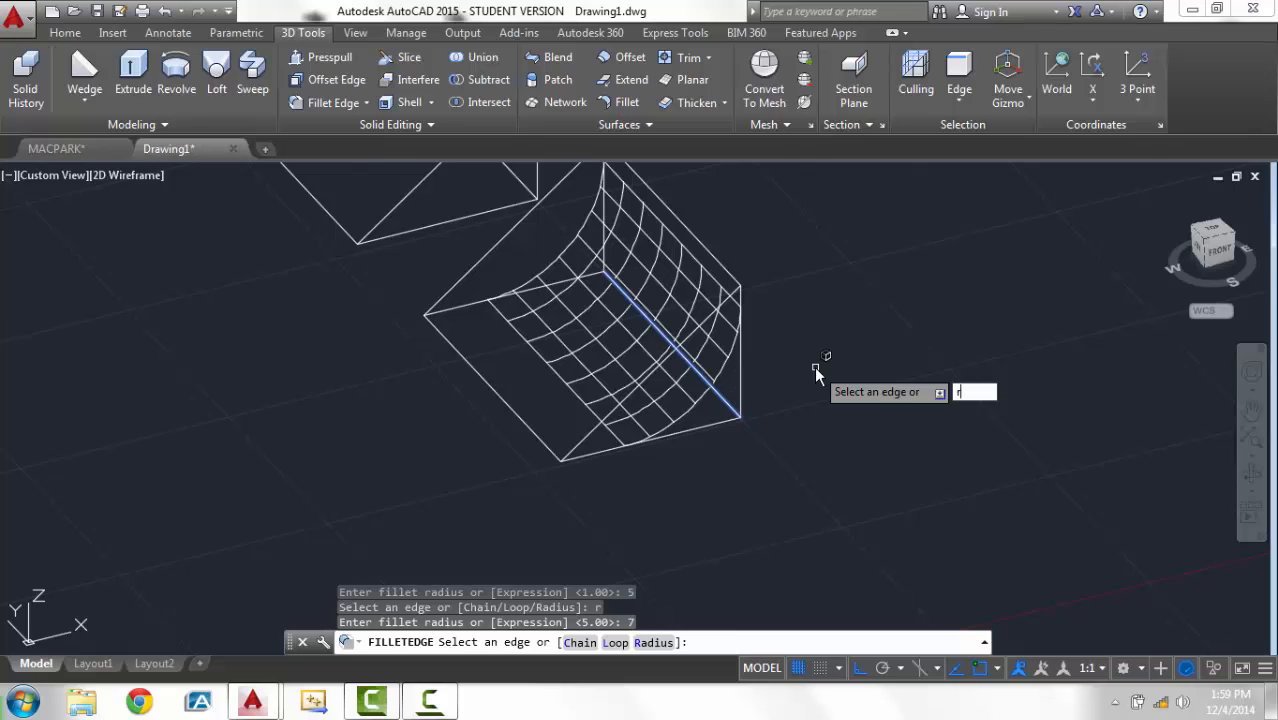
key("Return")
type("8")
key("Return")
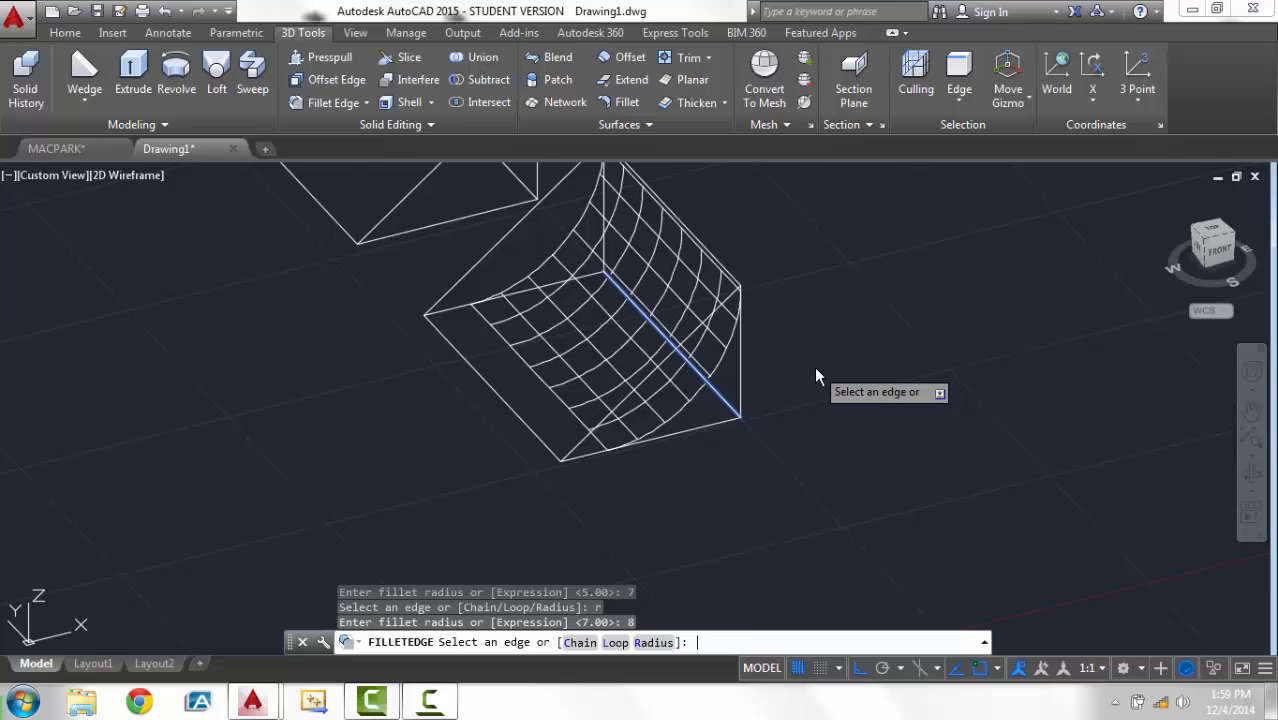
key("Return")
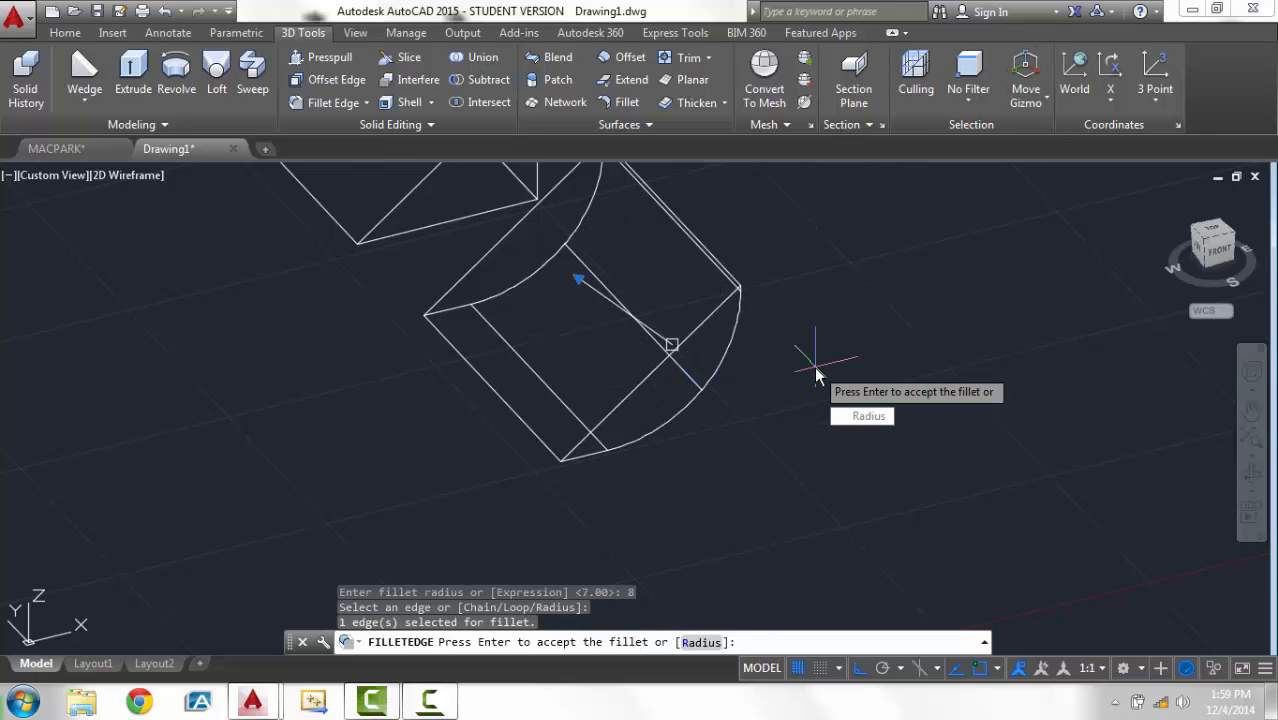
key("Return")
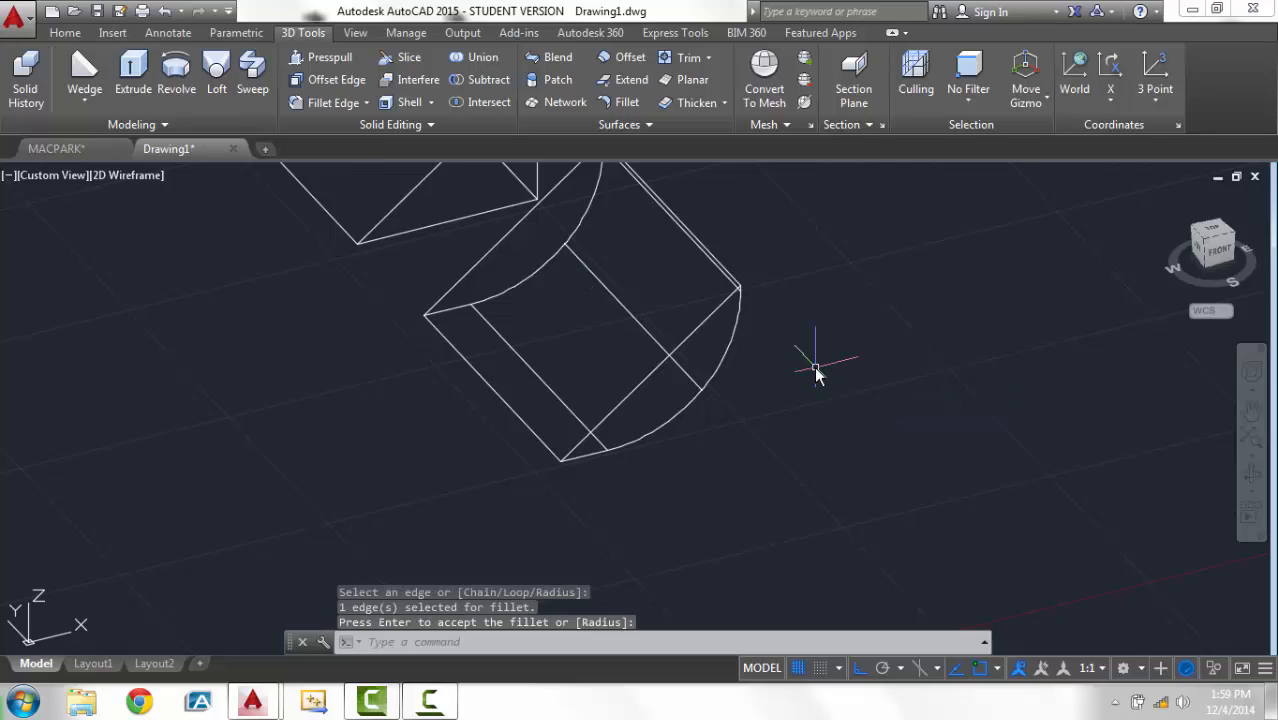
Move the filleted wedge by its front bottom corner onto the matching corner of the unfilleted wedge.
scroll(806, 369, "down", 3)
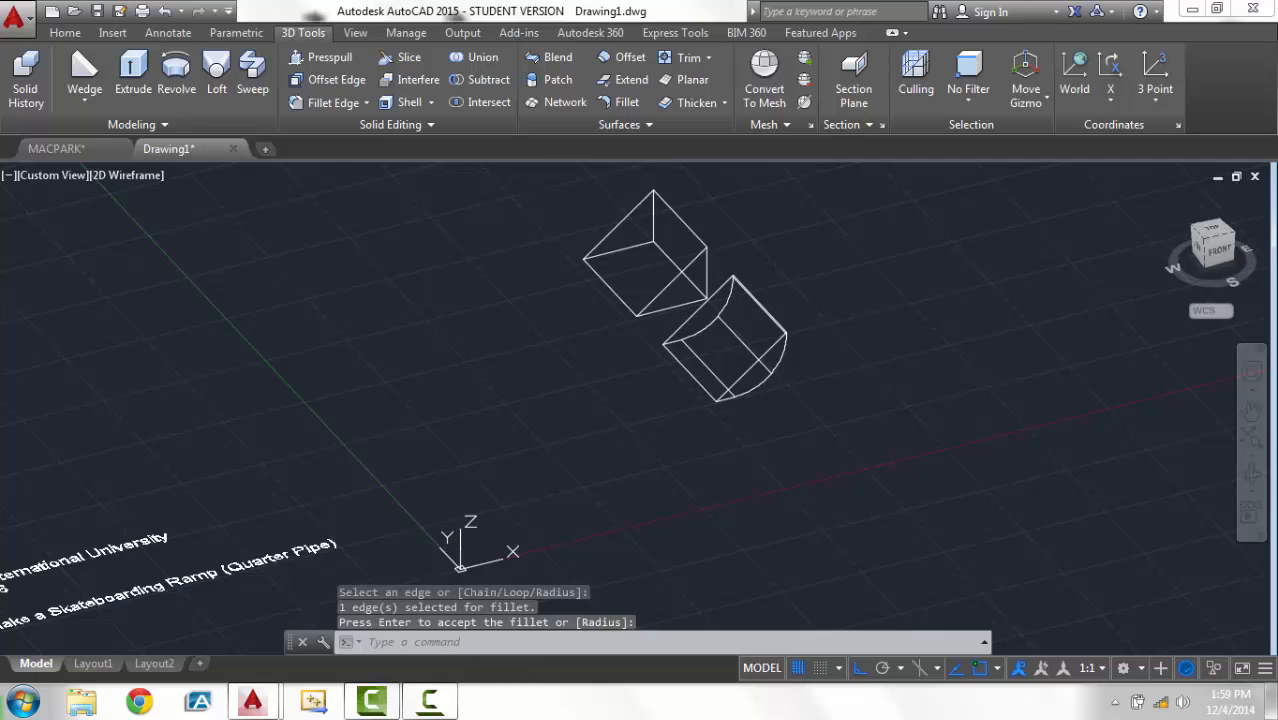
type("m")
key("Return")
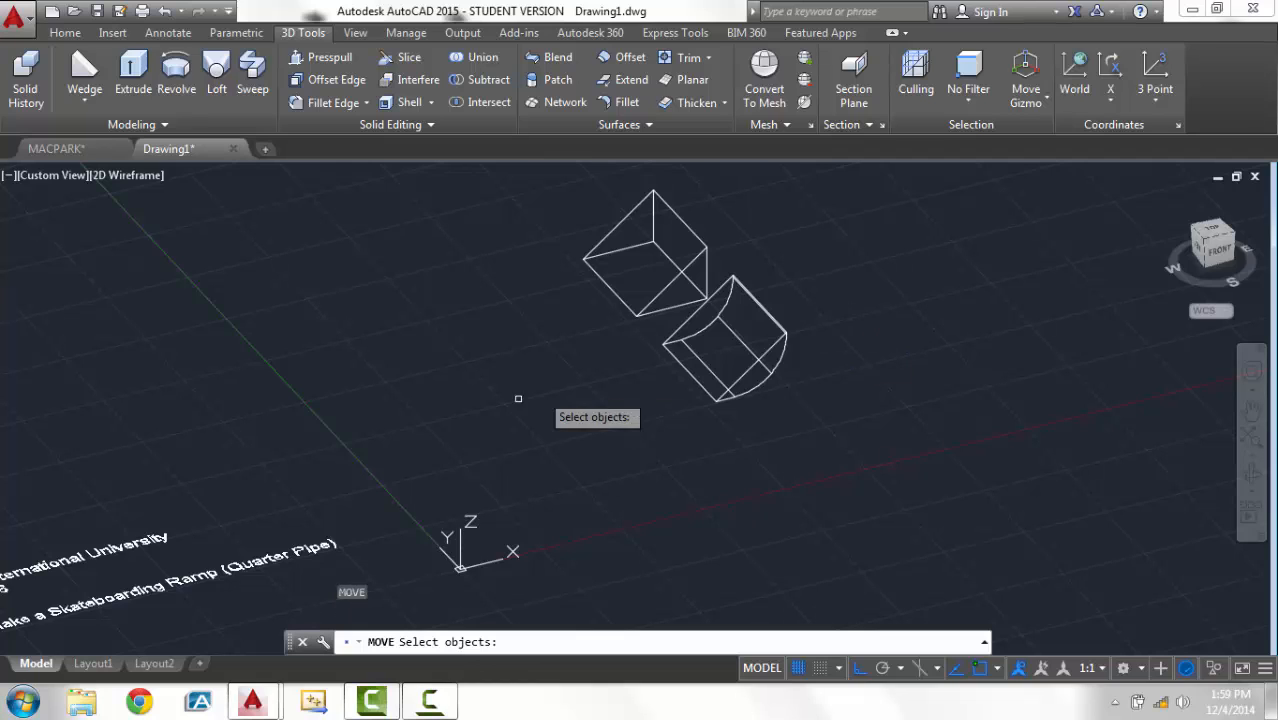
left_click(725, 400)
key("Return")
left_click(716, 400)
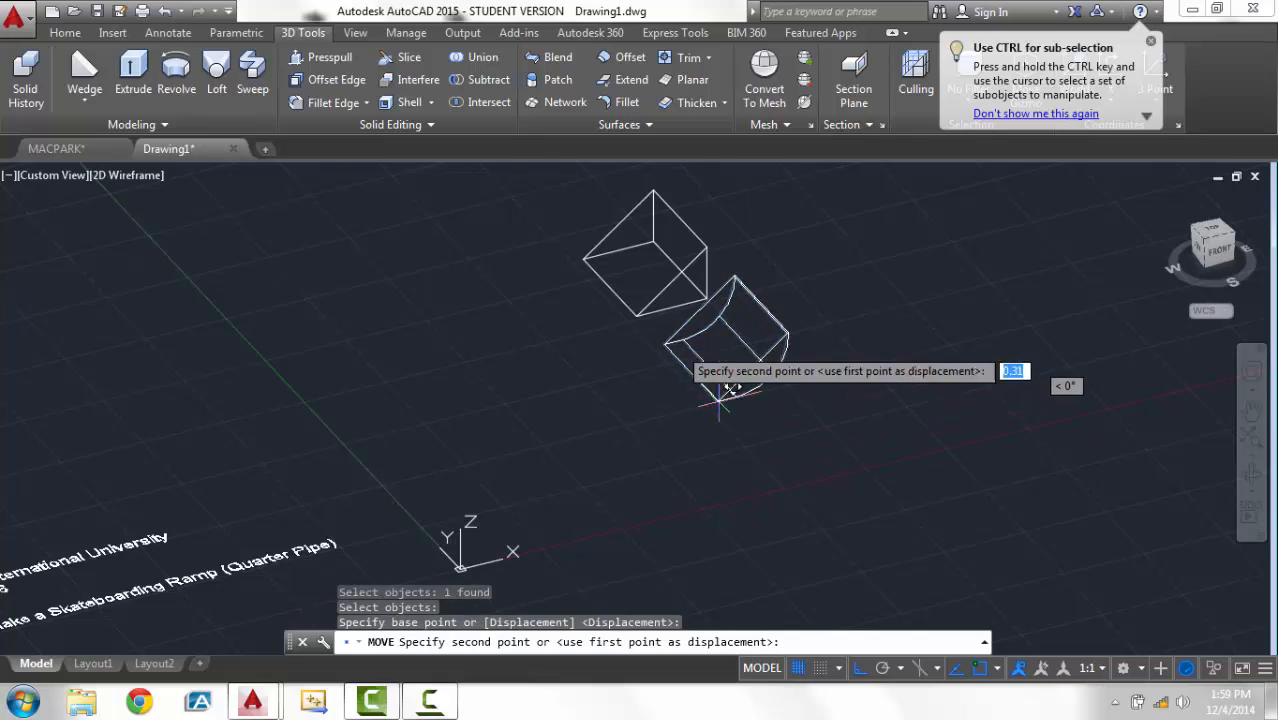
left_click(637, 311)
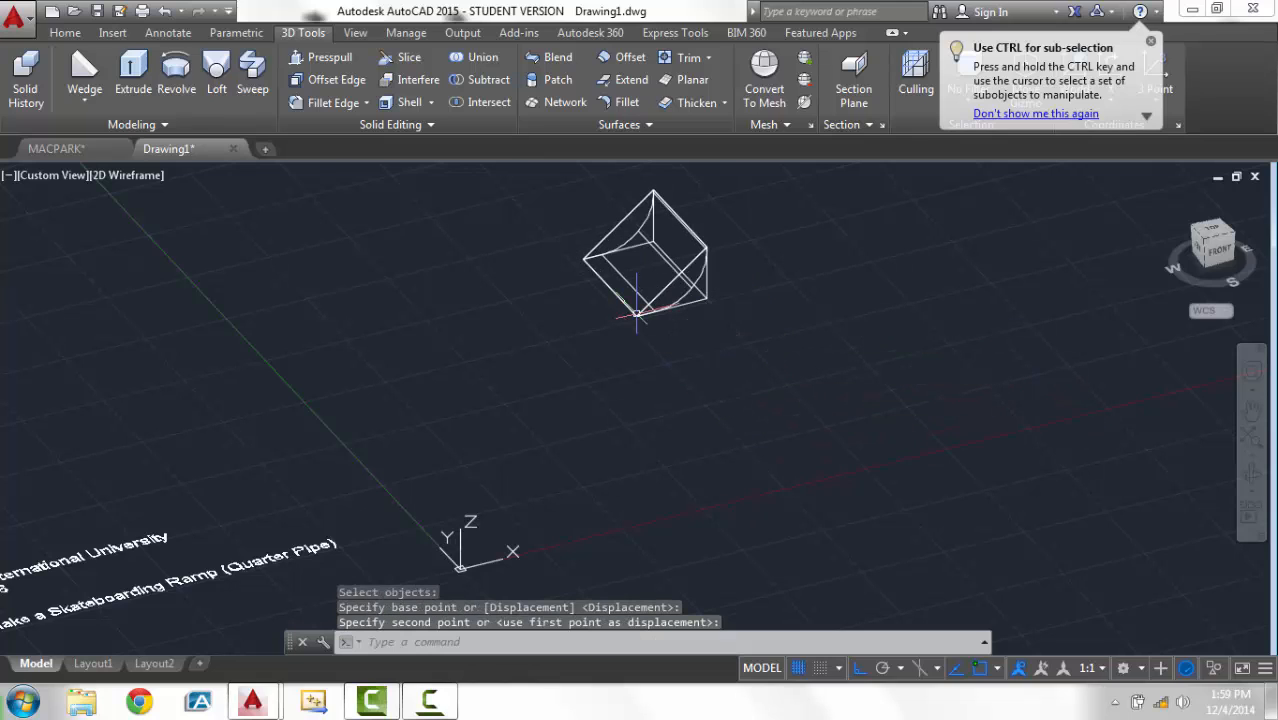
Subtract the filleted wedge from the unfilleted wedge to leave the curved quarter pipe ramp.
left_click(498, 87)
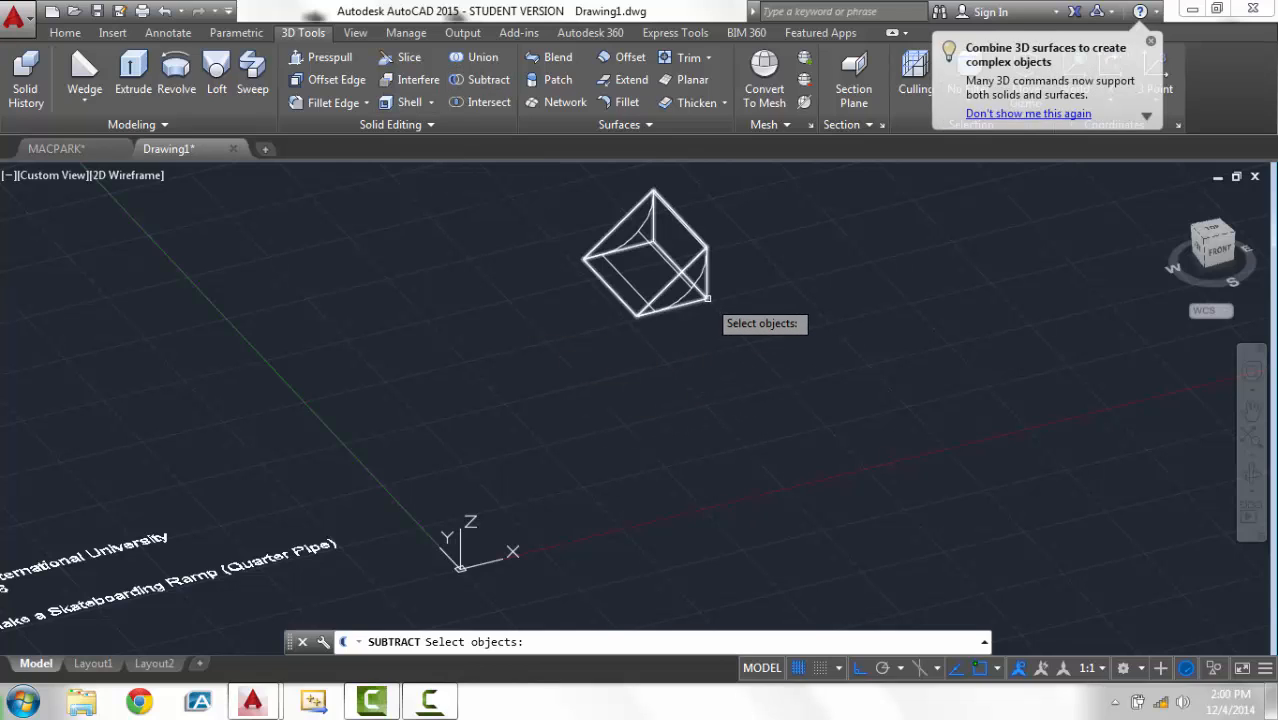
left_click(708, 298)
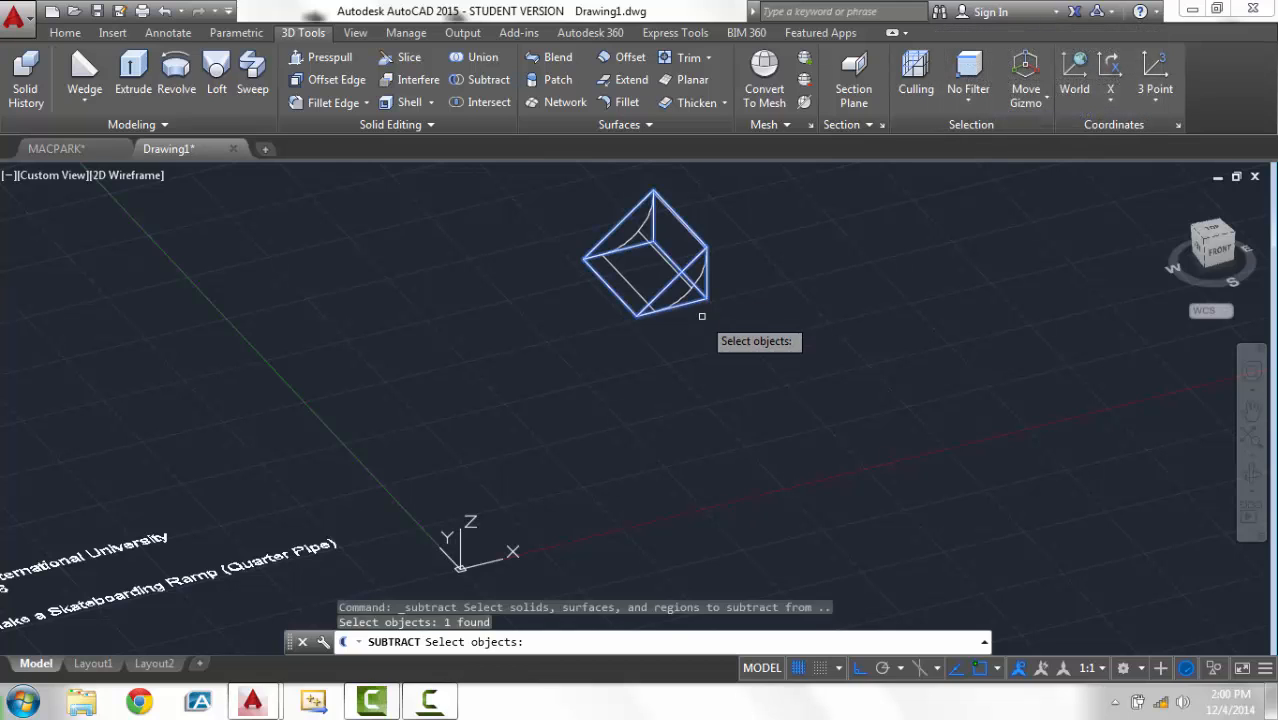
key("Return")
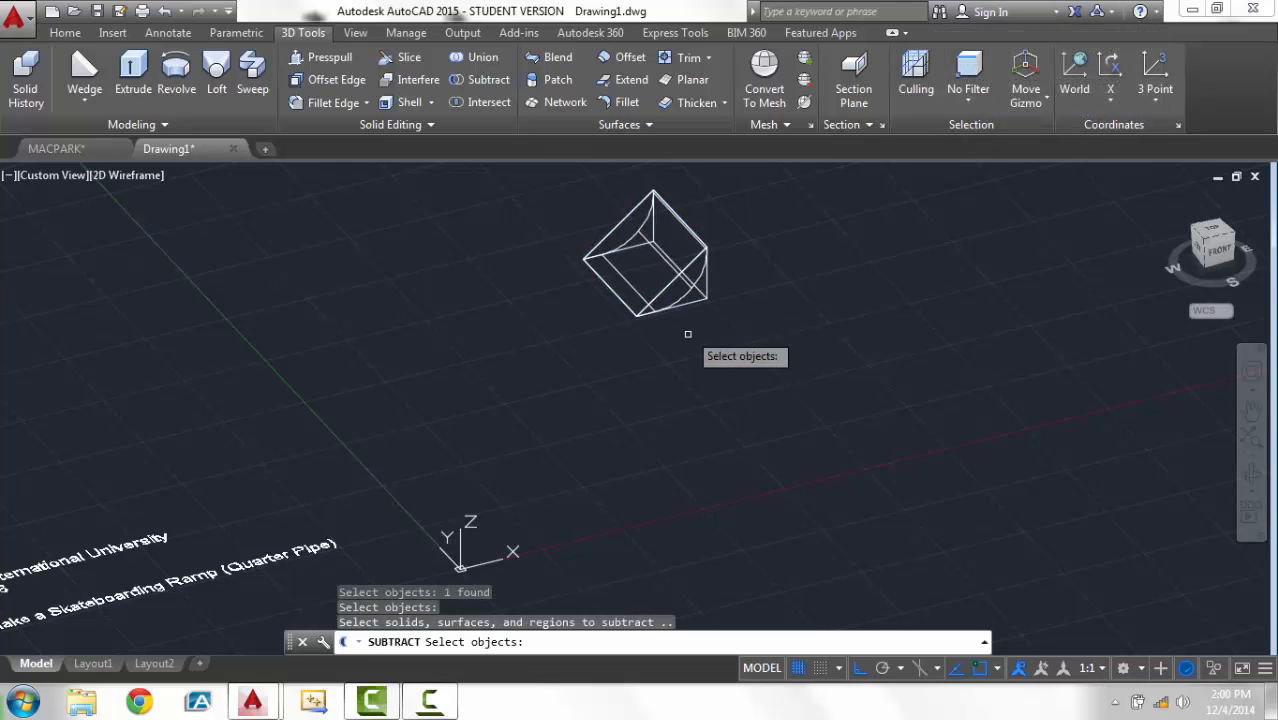
left_click(684, 297)
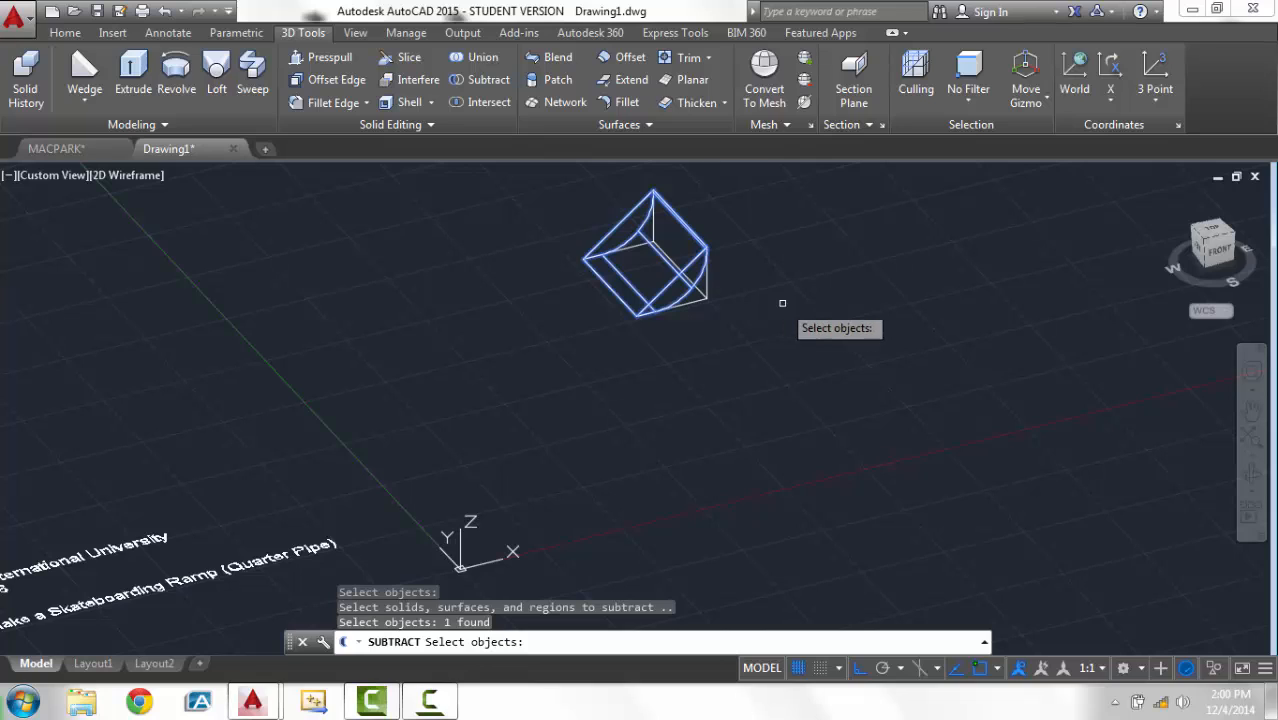
key("Return")
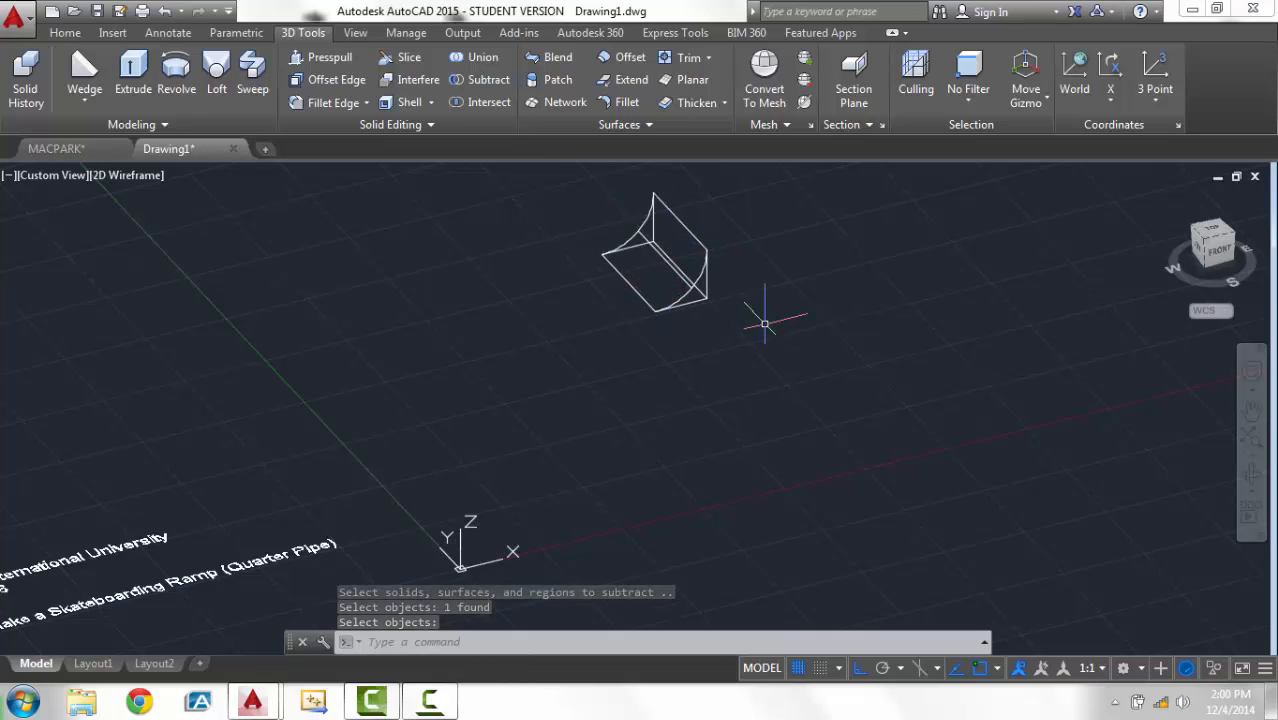
Draw a box behind the ramp from its rear bottom corner, spanning the ramp's full width and matching its height.
middle_click_drag(756, 314, 633, 339, "shift")
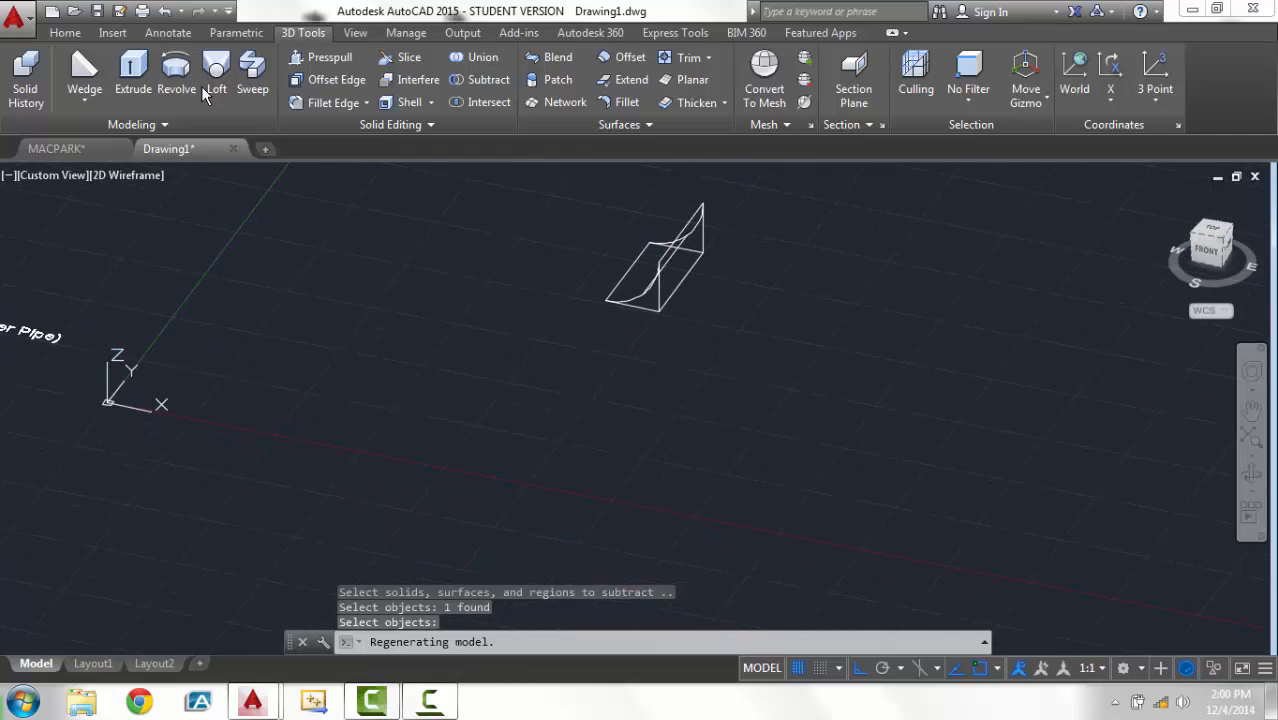
left_click(97, 99)
left_click(106, 133)
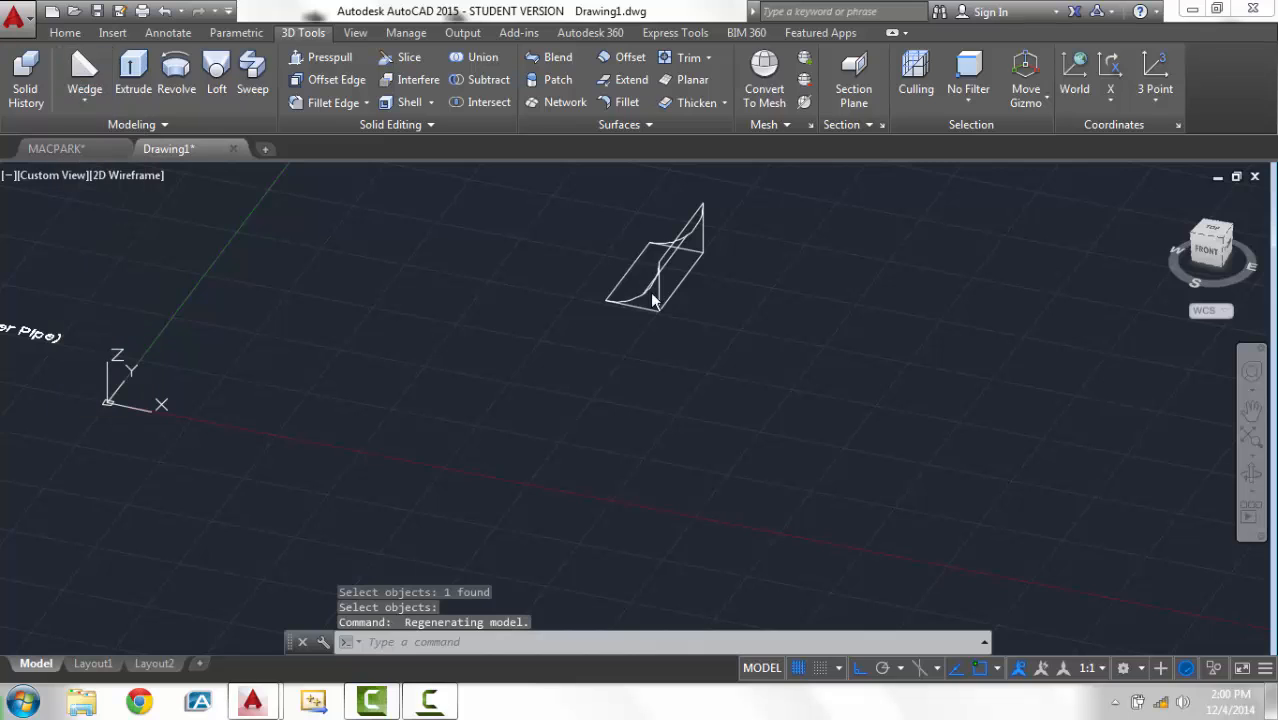
left_click(704, 253)
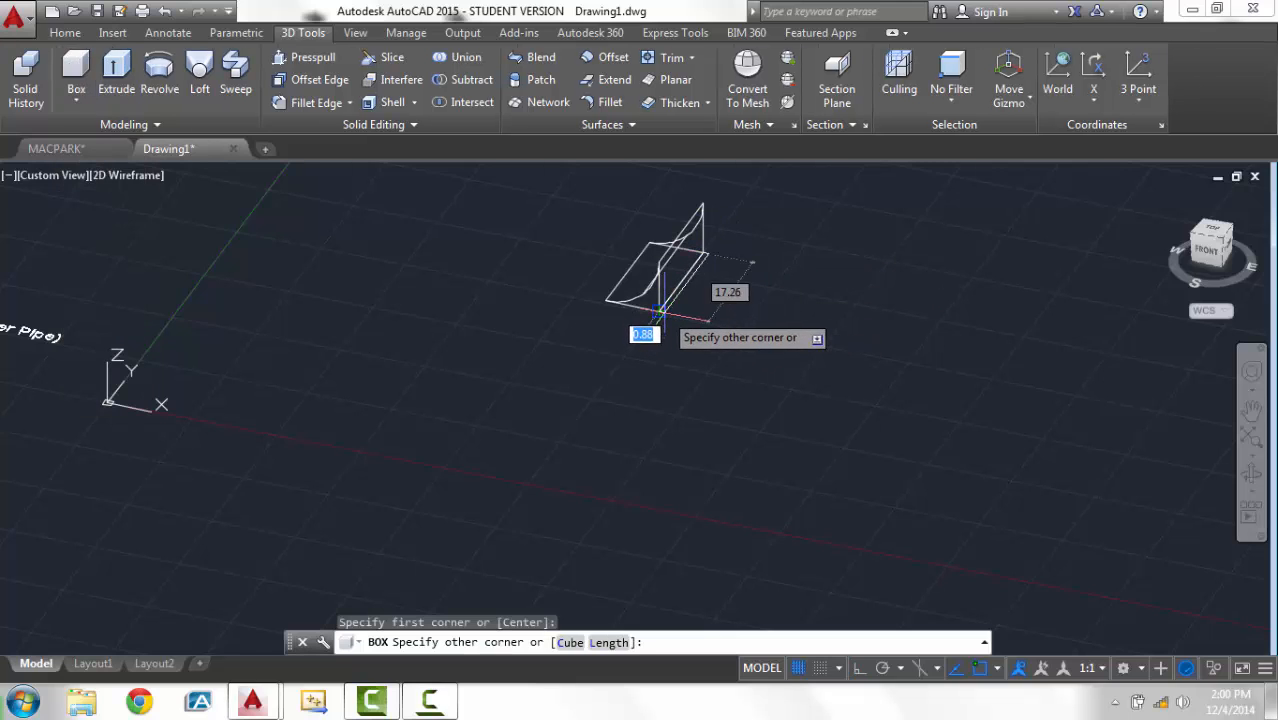
left_click(698, 326)
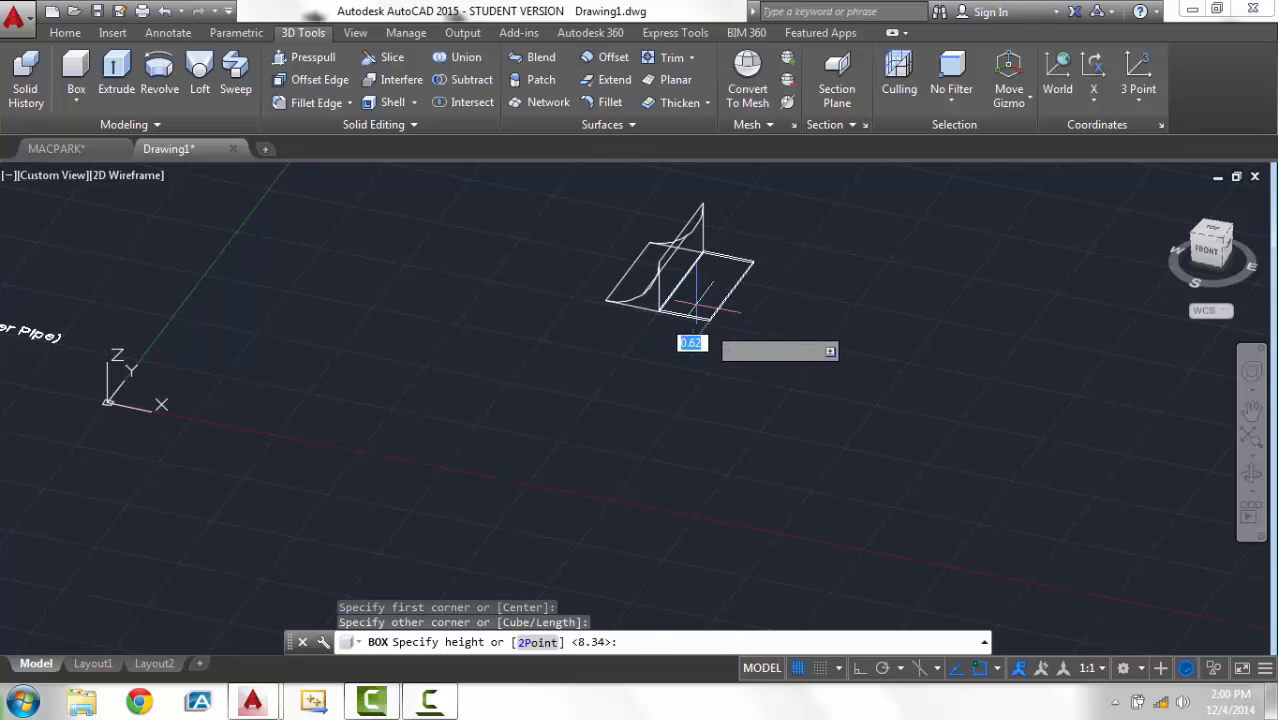
left_click(661, 263)
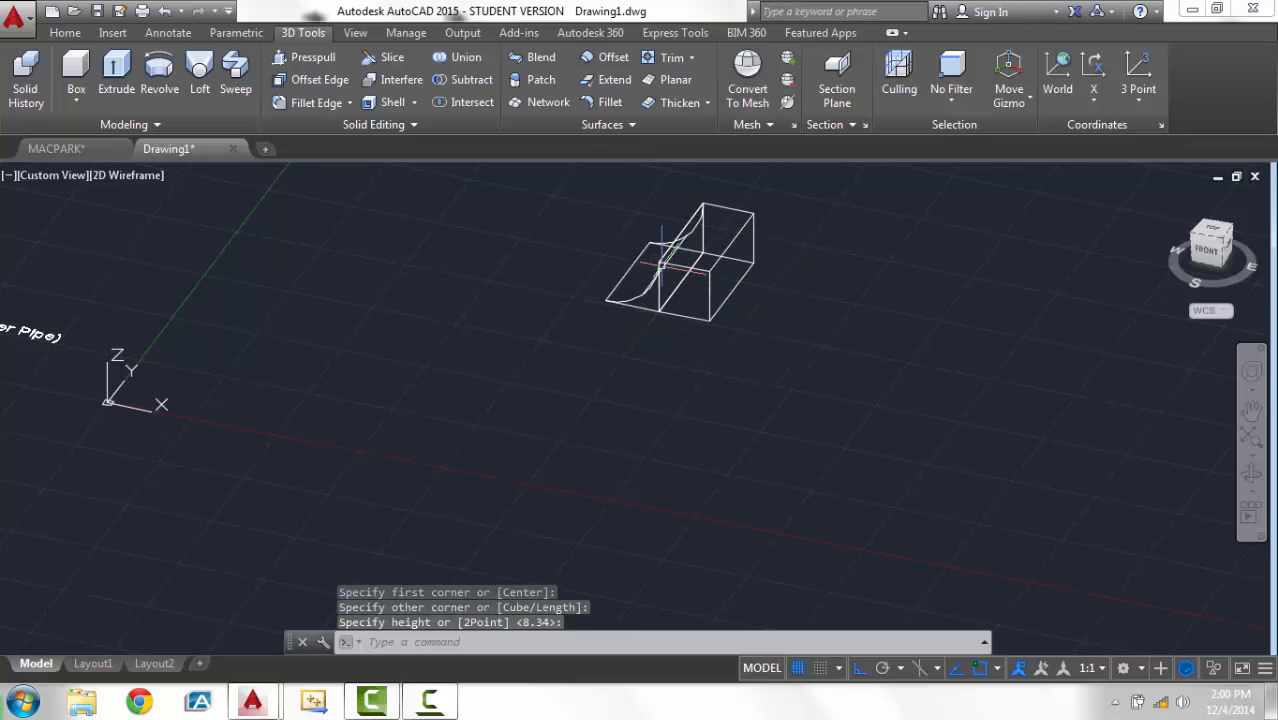
Set the viewport's visual style to Realistic and view the ramp and box from the other side.
middle_click_drag(730, 291, 881, 347, "shift")
scroll(721, 175, "up", 2)
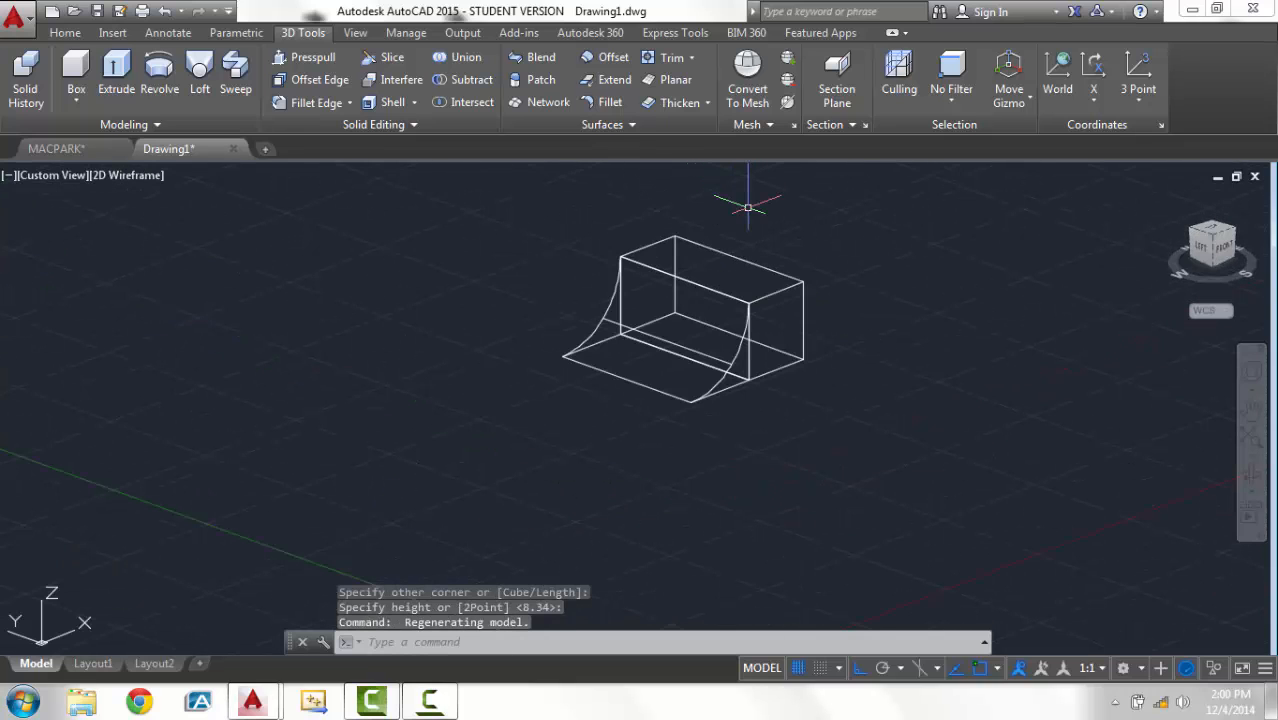
left_click(153, 177)
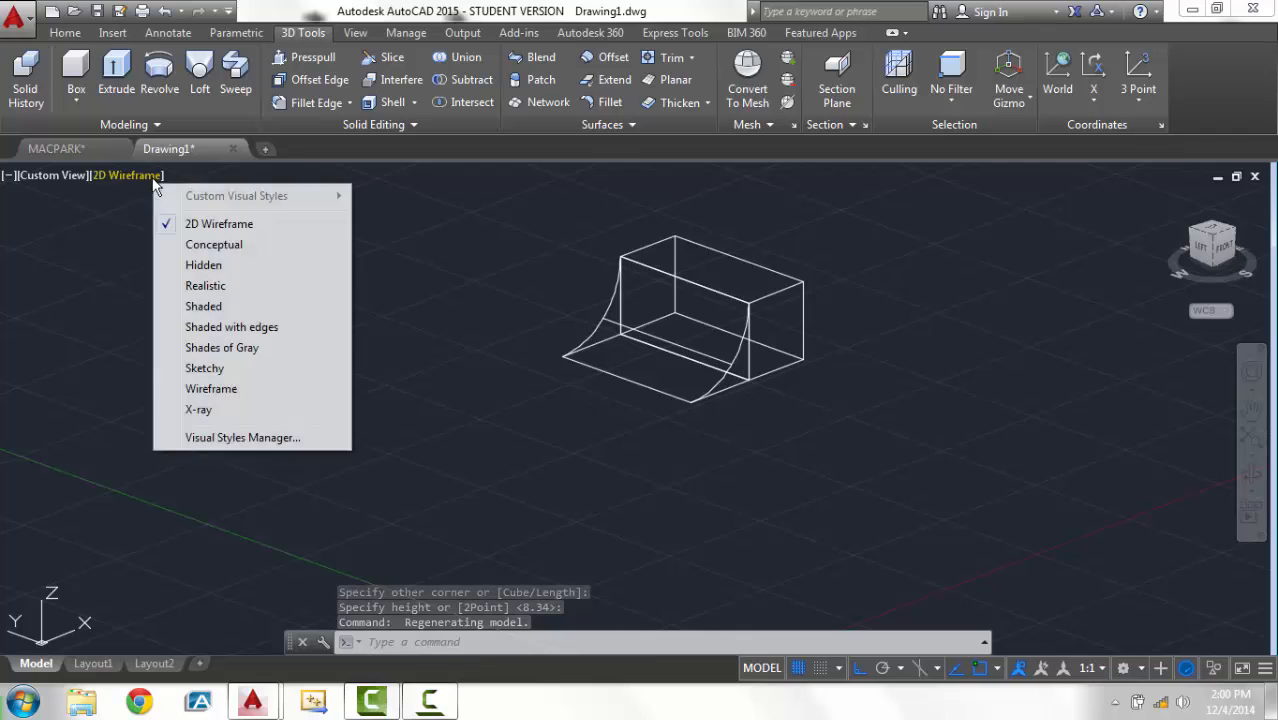
left_click(236, 288)
mouse_move(856, 402)
middle_mouse_down("shift")
mouse_move(705, 414)
mouse_move(681, 403)
middle_mouse_up("shift")
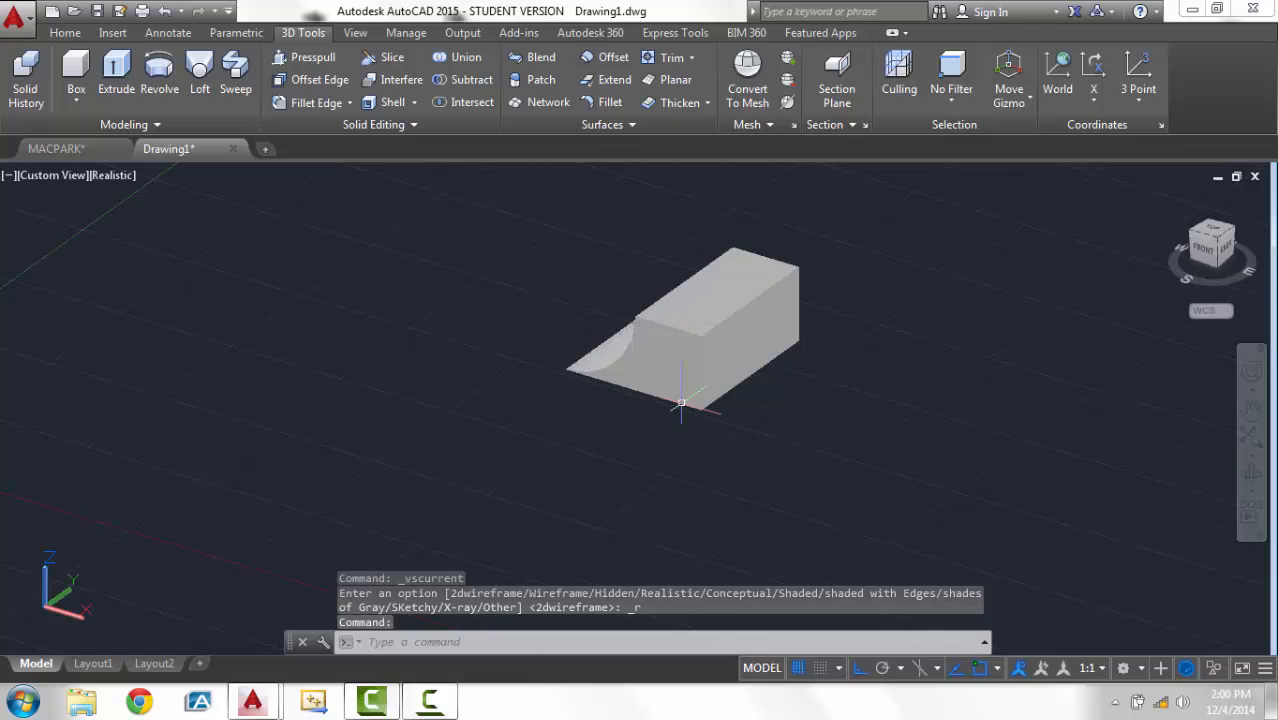
Explode the box behind the ramp into separate faces.
type("expl")
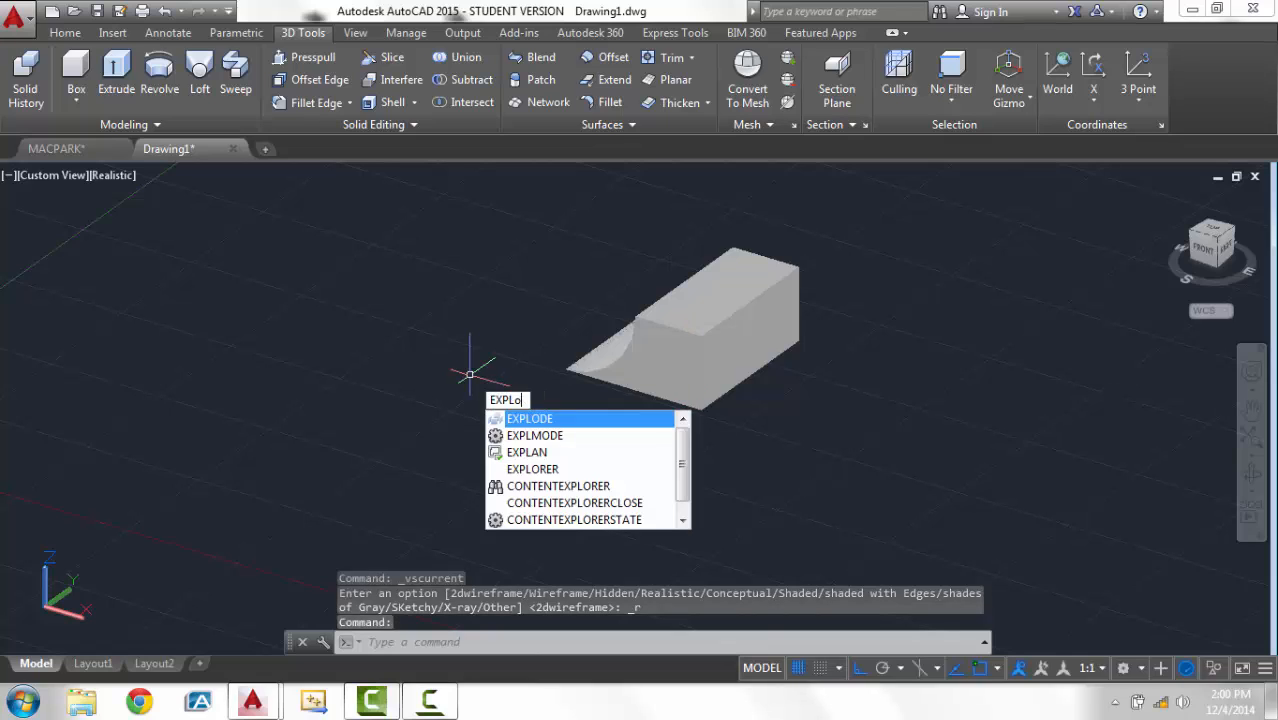
type("ode")
key("Return")
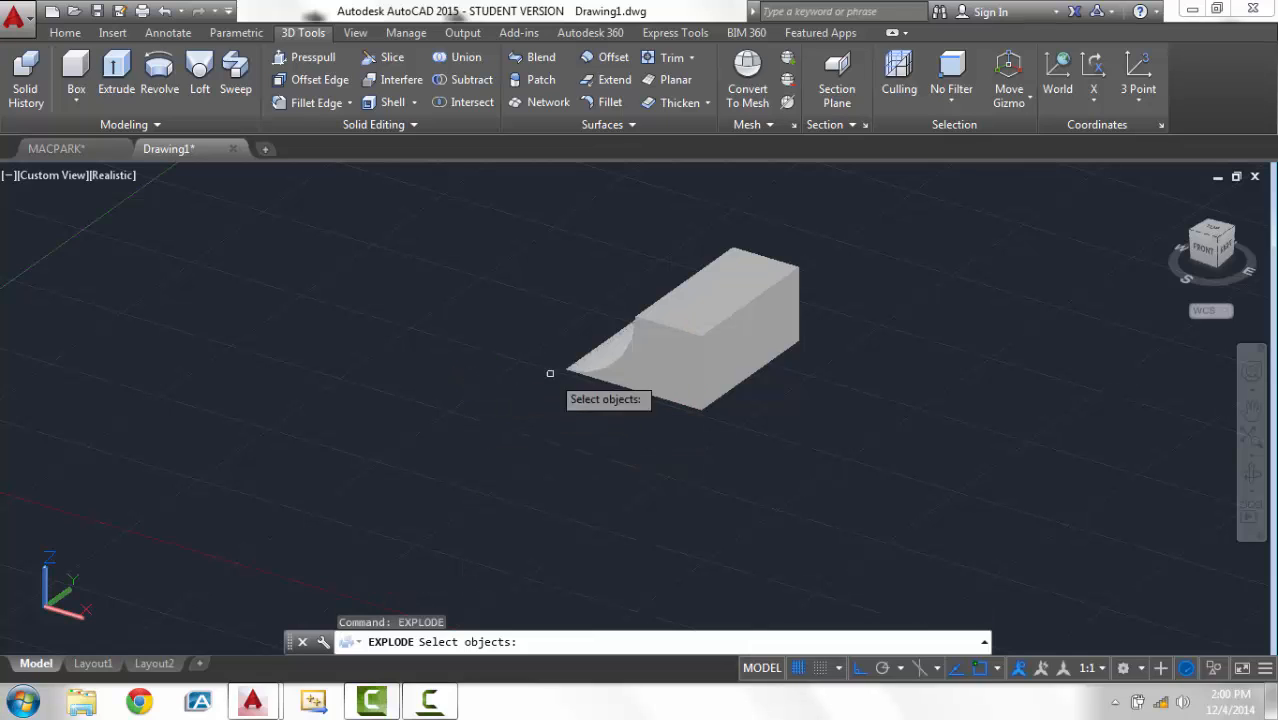
left_click(681, 350)
key("Return")
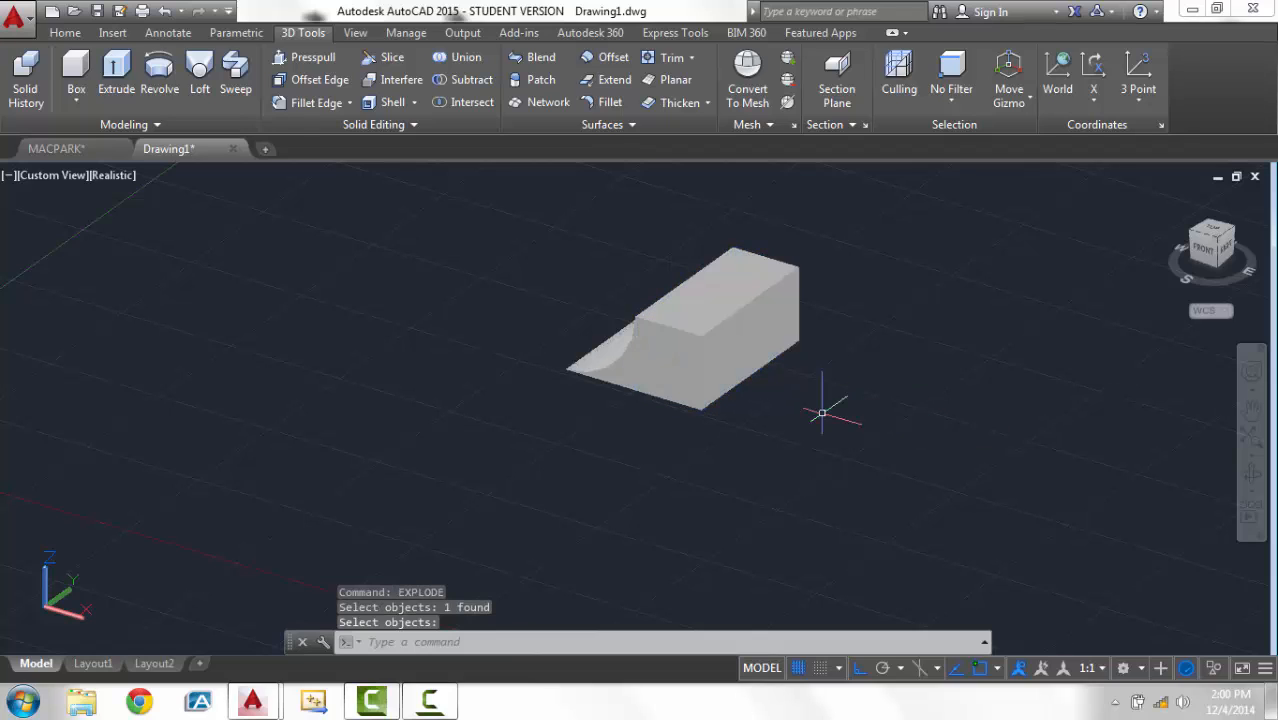
Erase the exploded box's two end faces, back face and bottom face, keeping its top face as the platform.
left_click(667, 365)
left_click(762, 355)
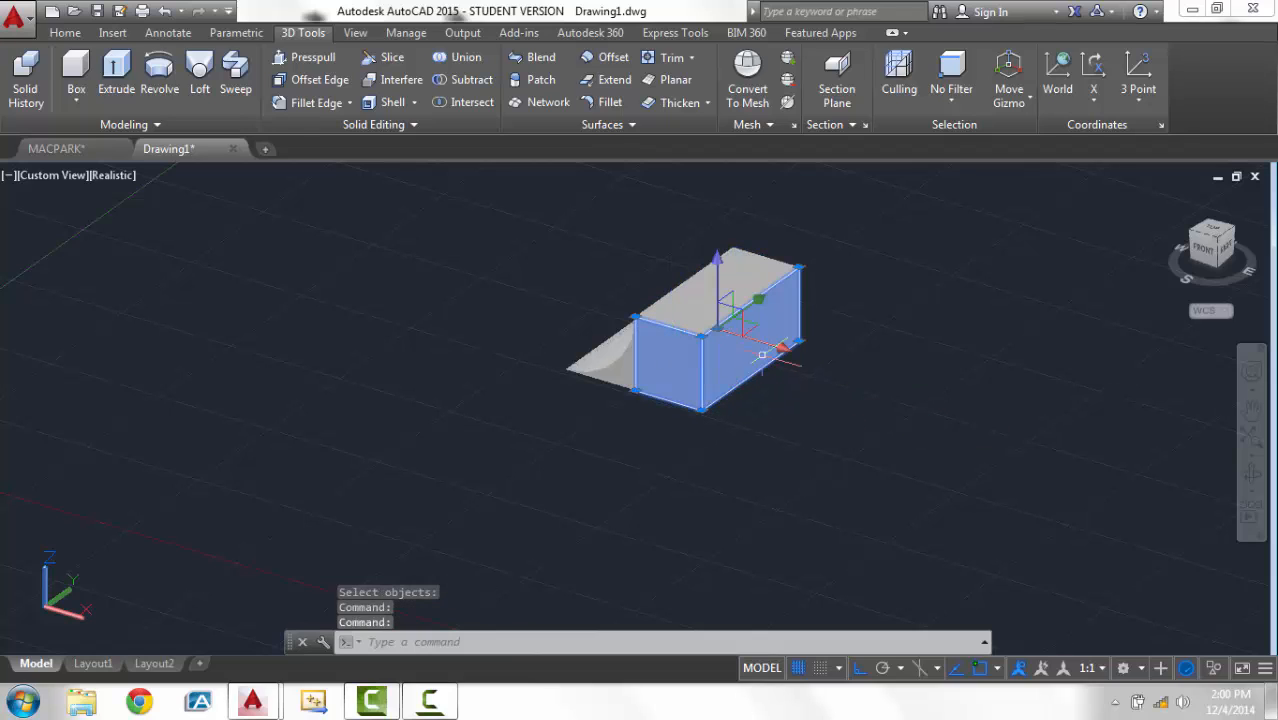
type("e")
key("Return")
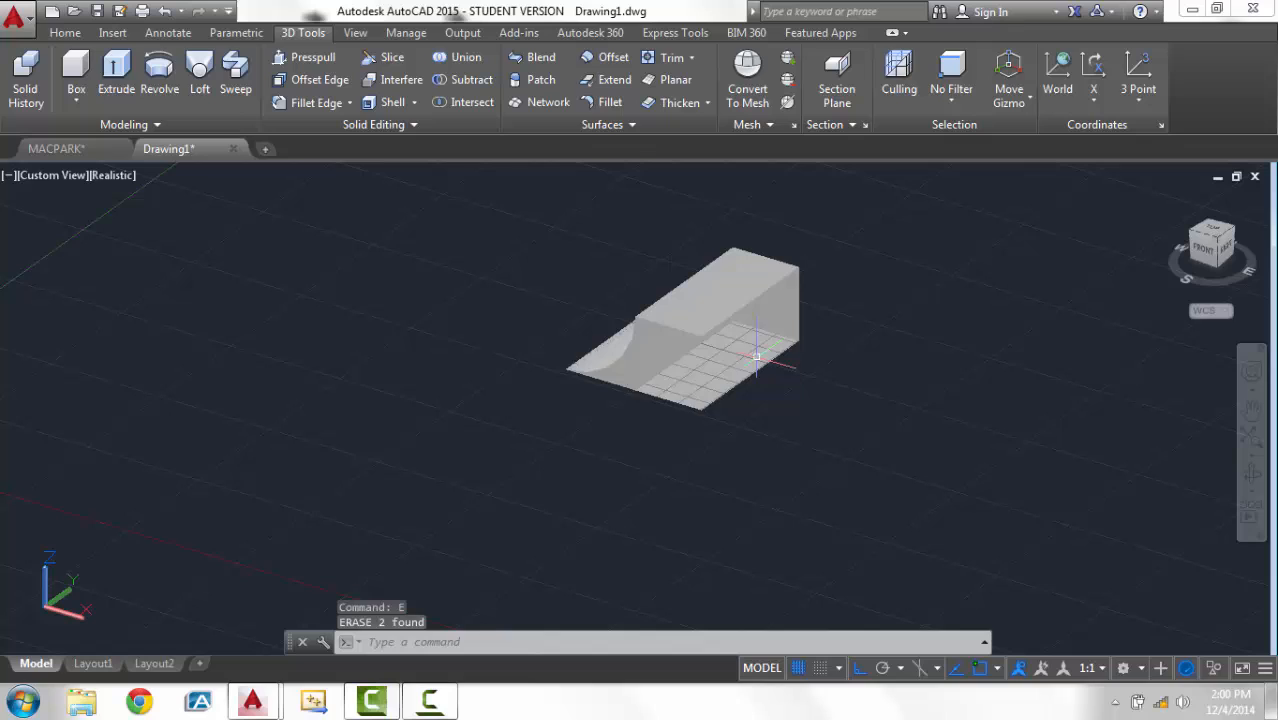
left_click(795, 306)
key("Return")
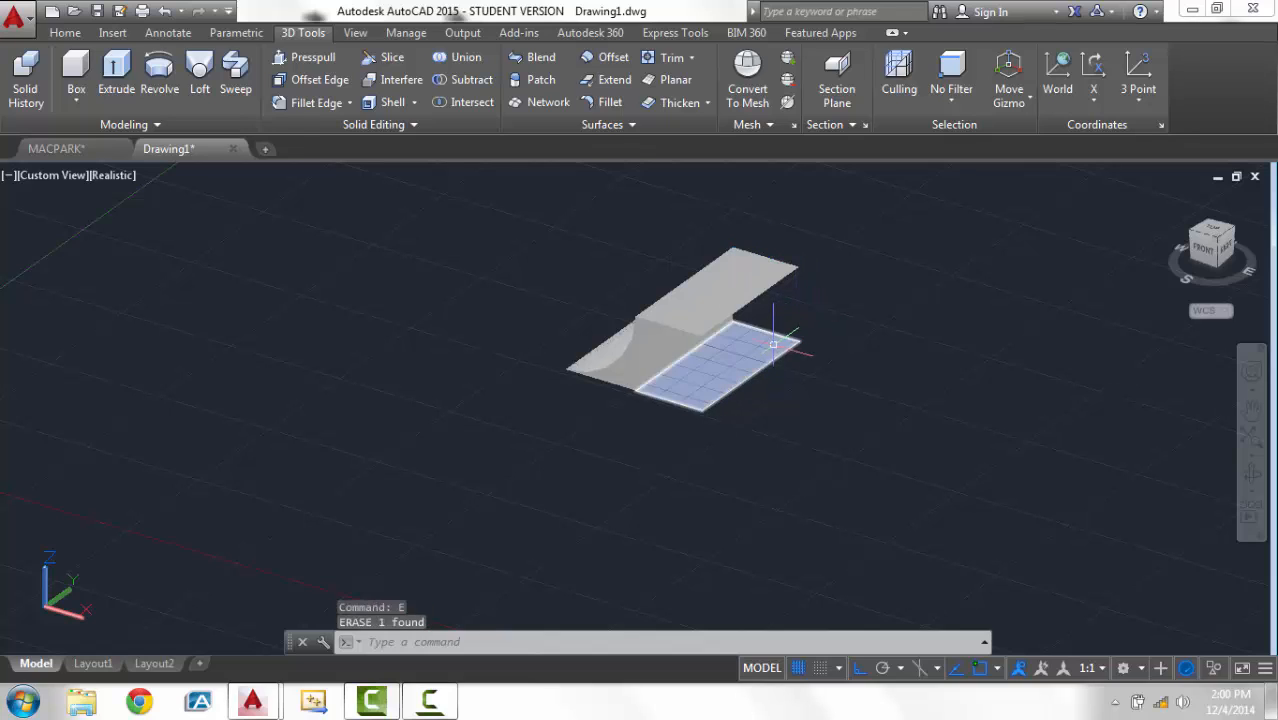
left_click(772, 346)
type("e")
key("Return")
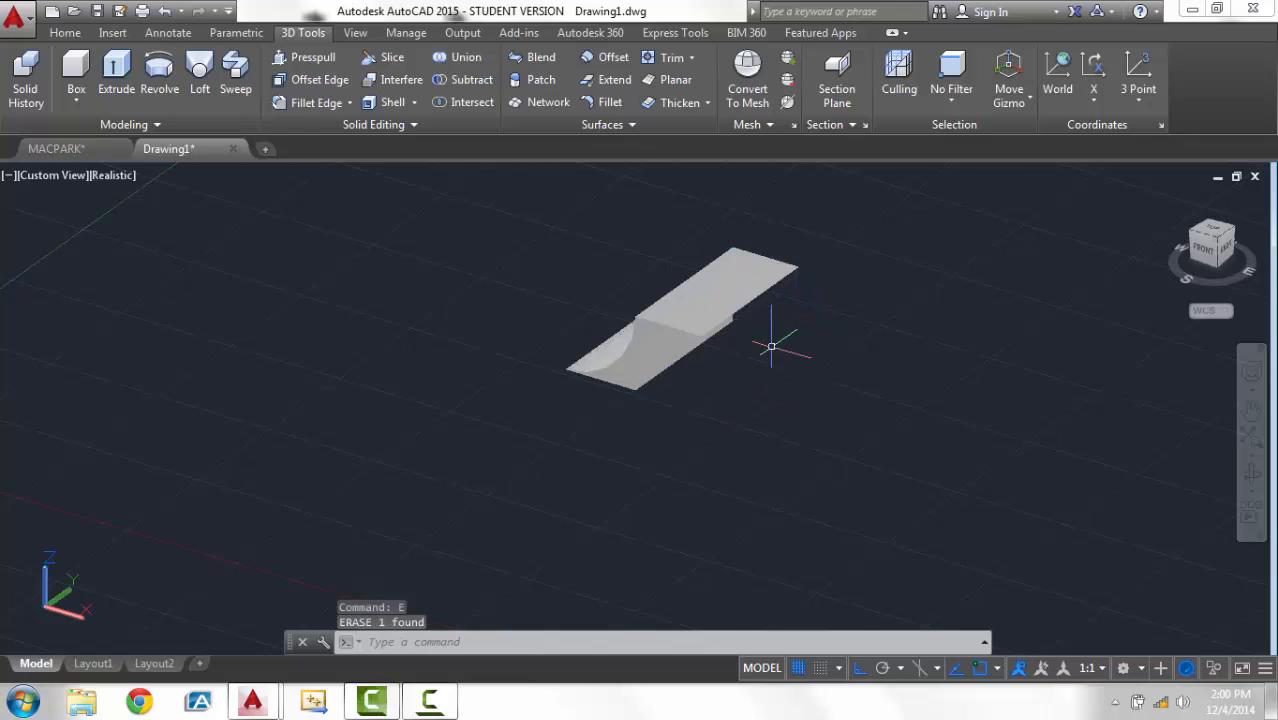
left_click(645, 363)
key("Escape")
key("Escape")
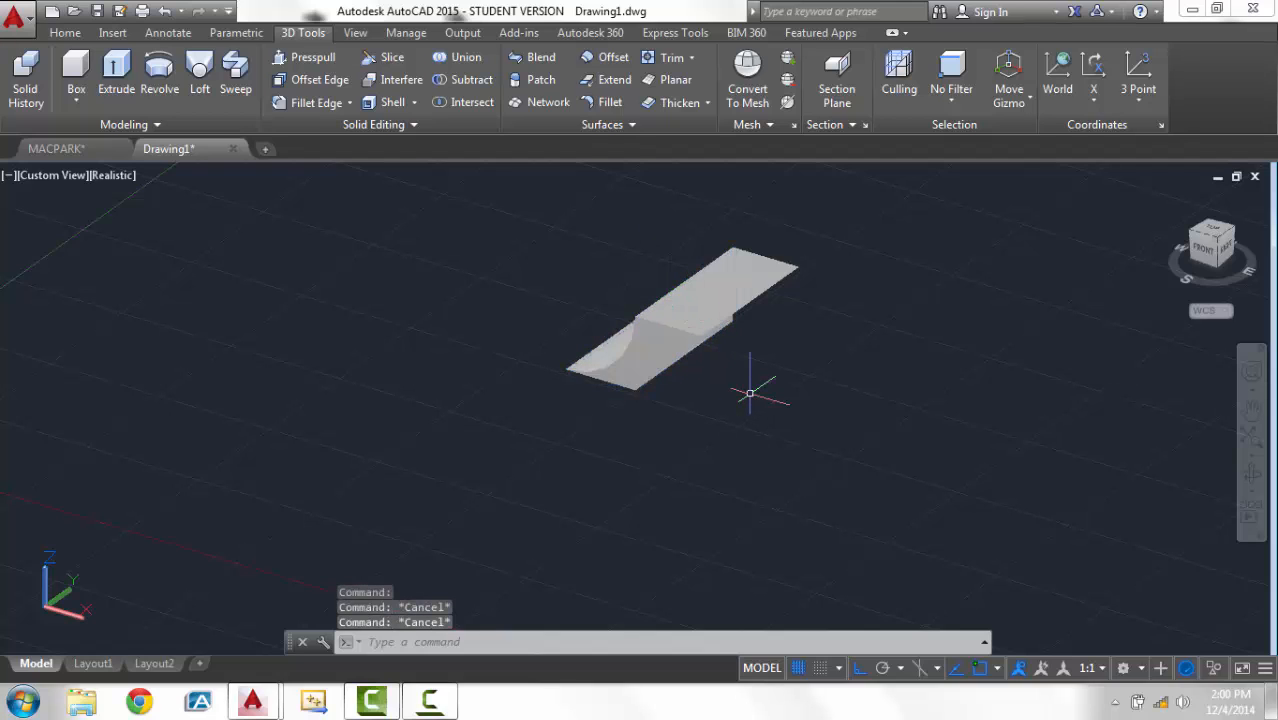
middle_click_drag(750, 393, 794, 372, "shift")
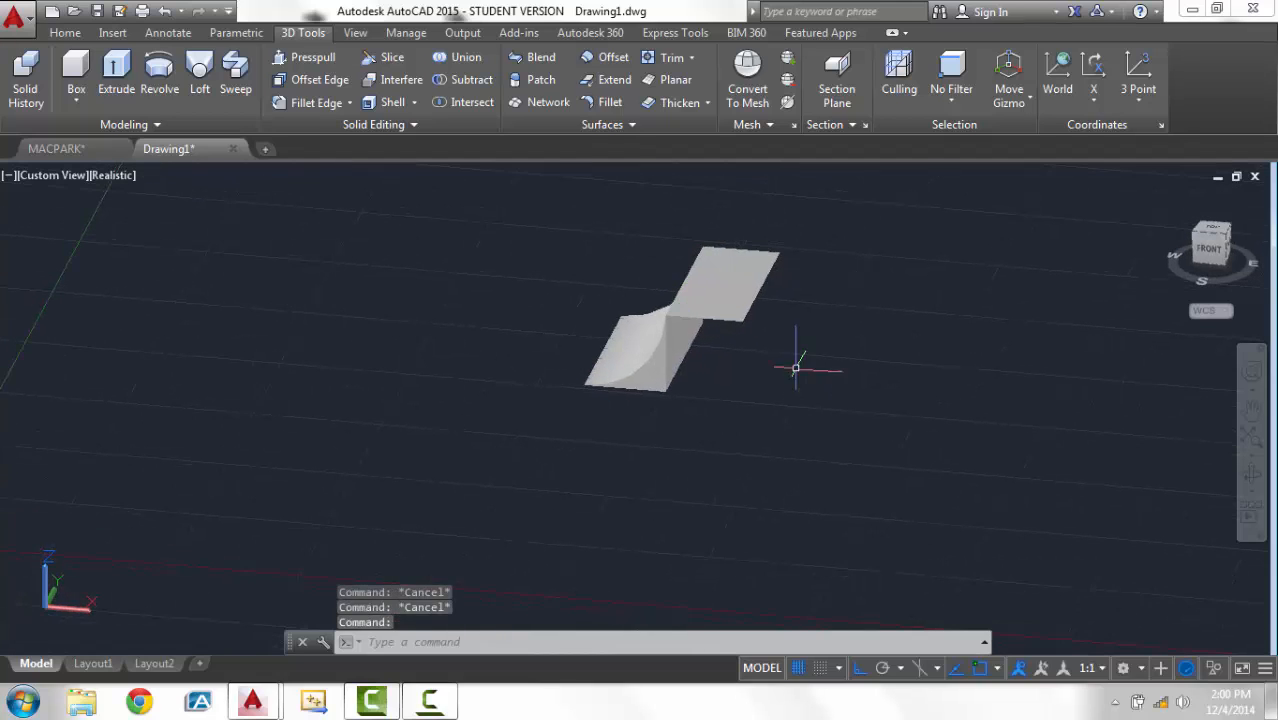
key("Escape")
key("Escape")
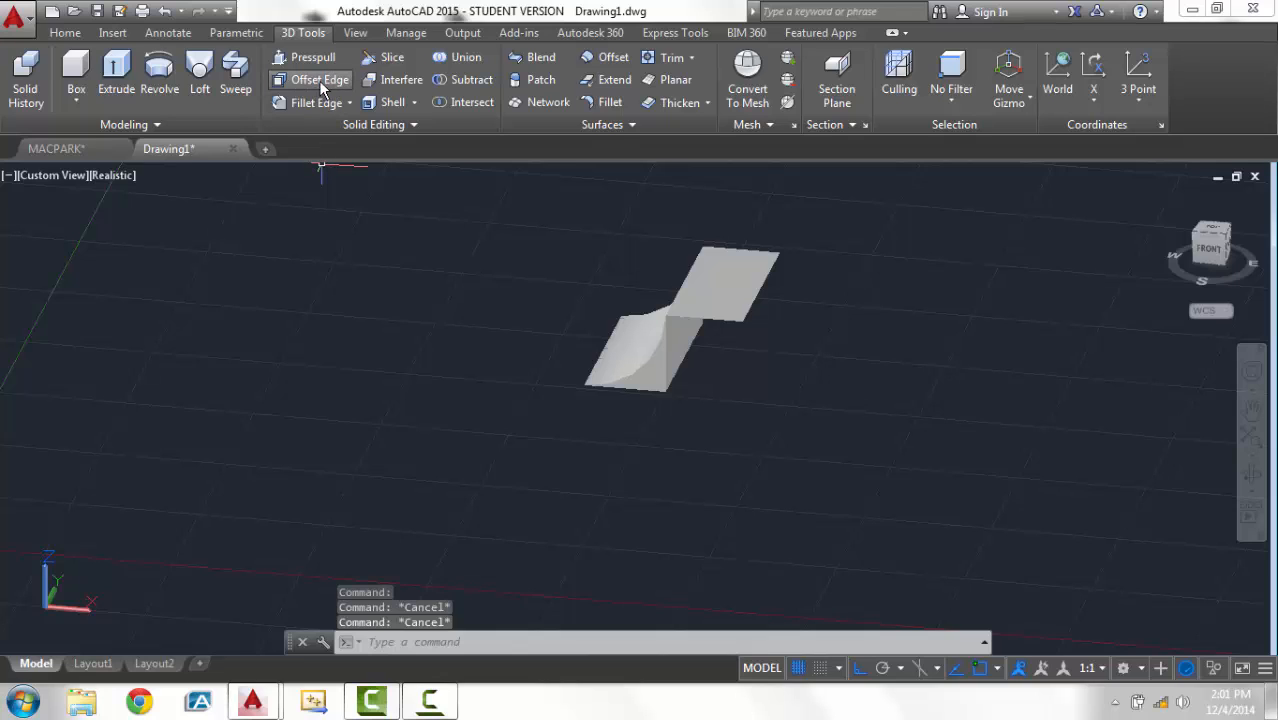
Extrude the top platform face behind the ramp to a height of .1.
left_click(117, 72)
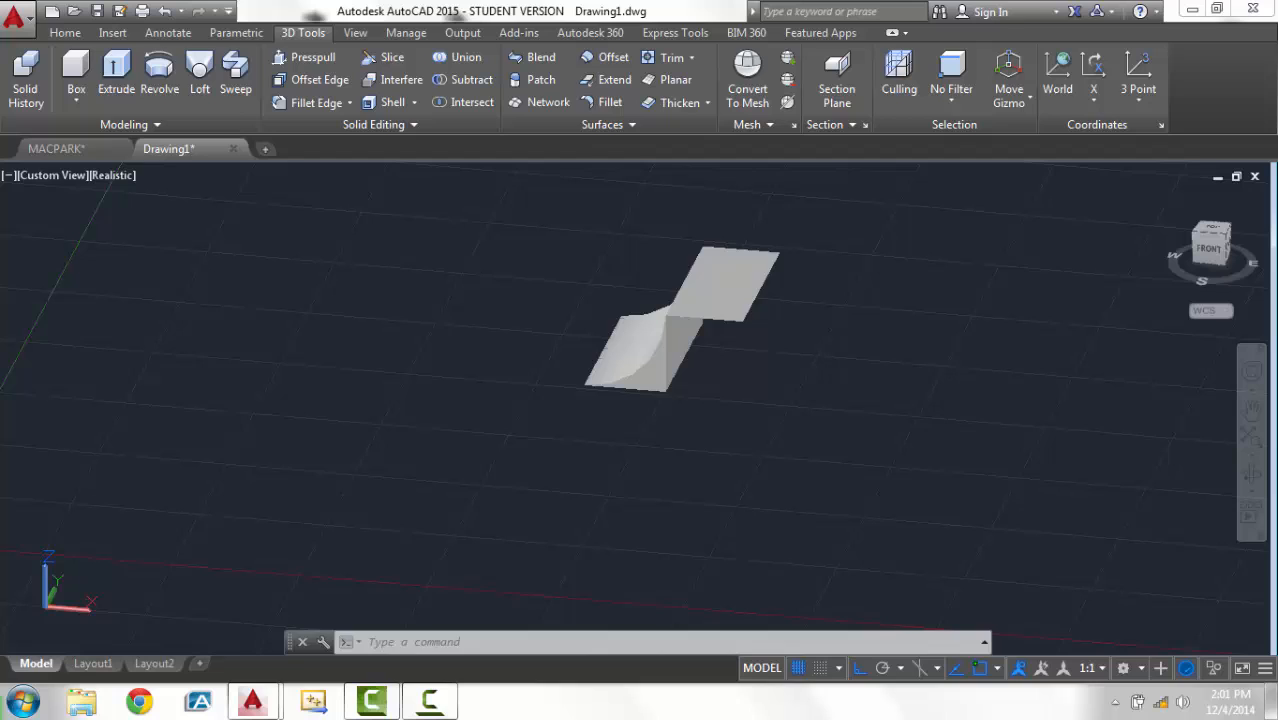
left_click(736, 285)
right_click(758, 315)
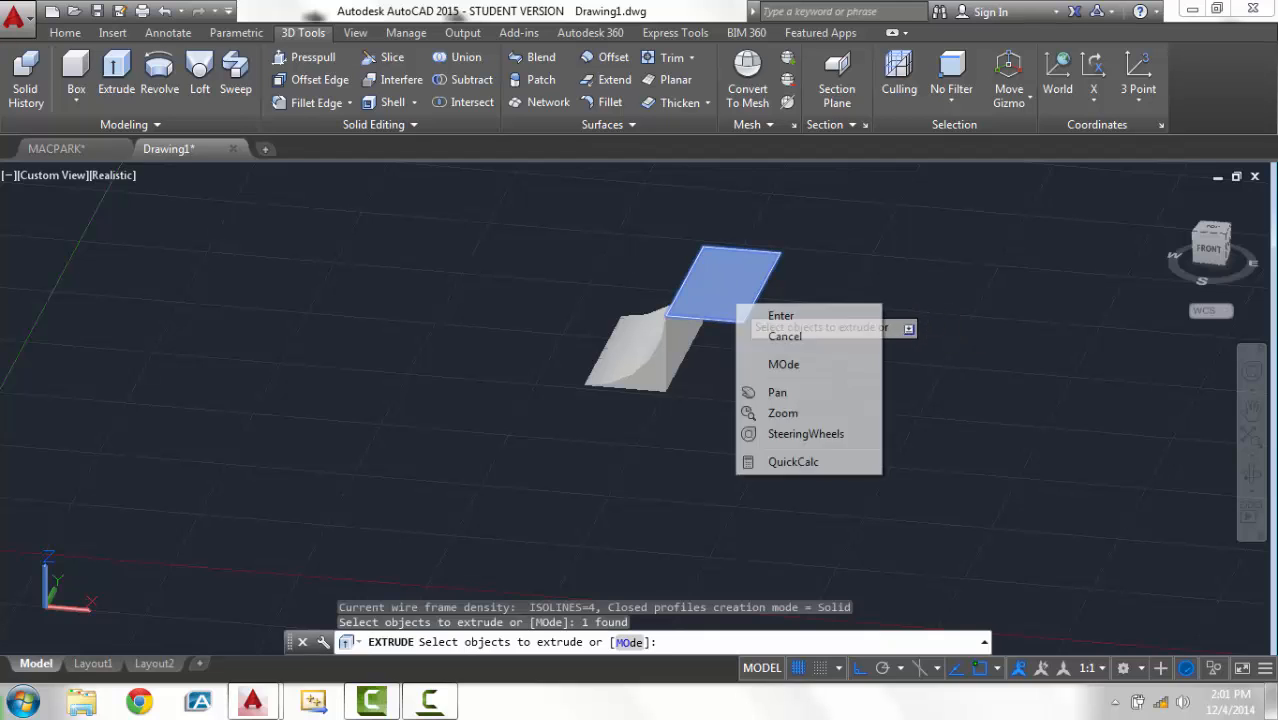
left_click(780, 316)
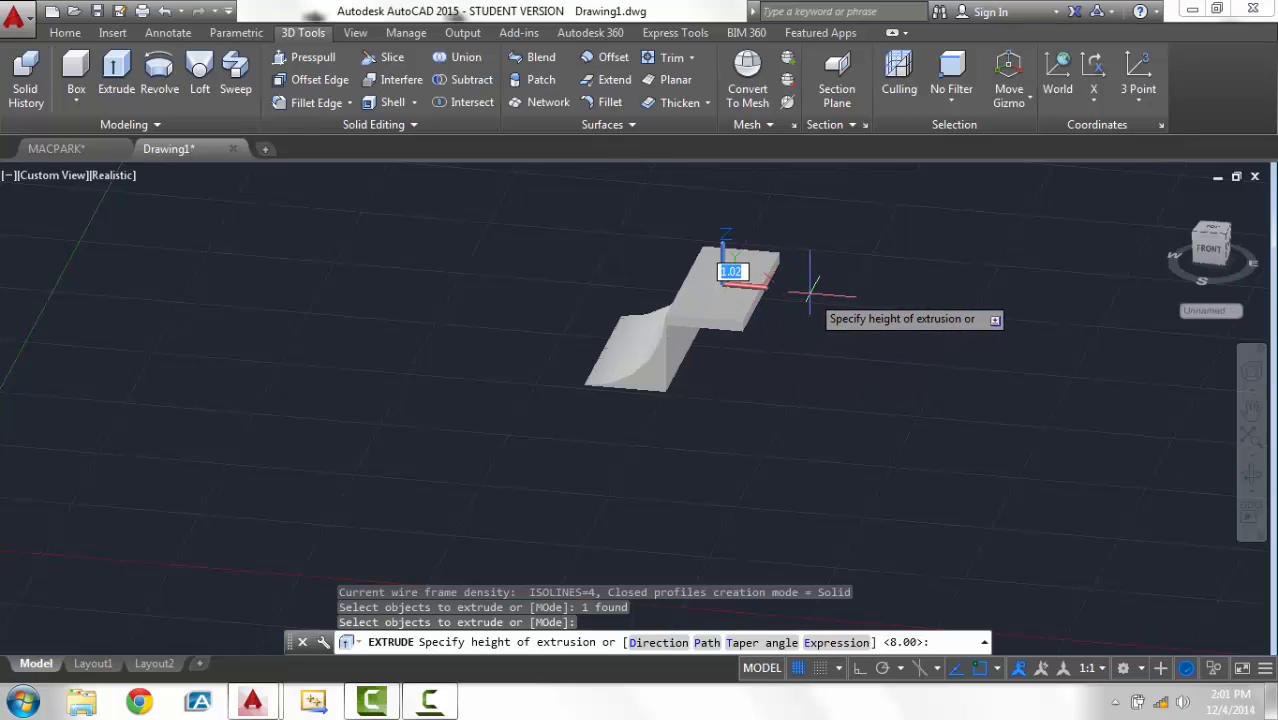
key("Return")
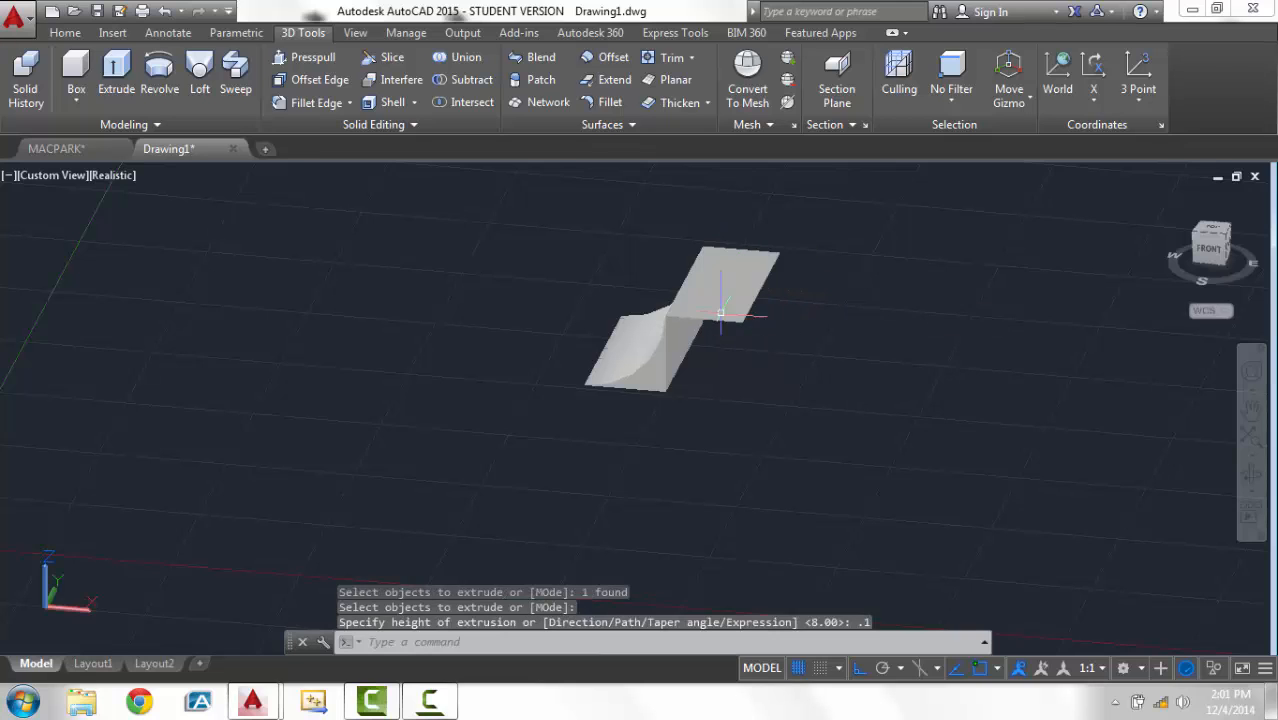
scroll(720, 314, "up", 4)
scroll(715, 300, "down", 4)
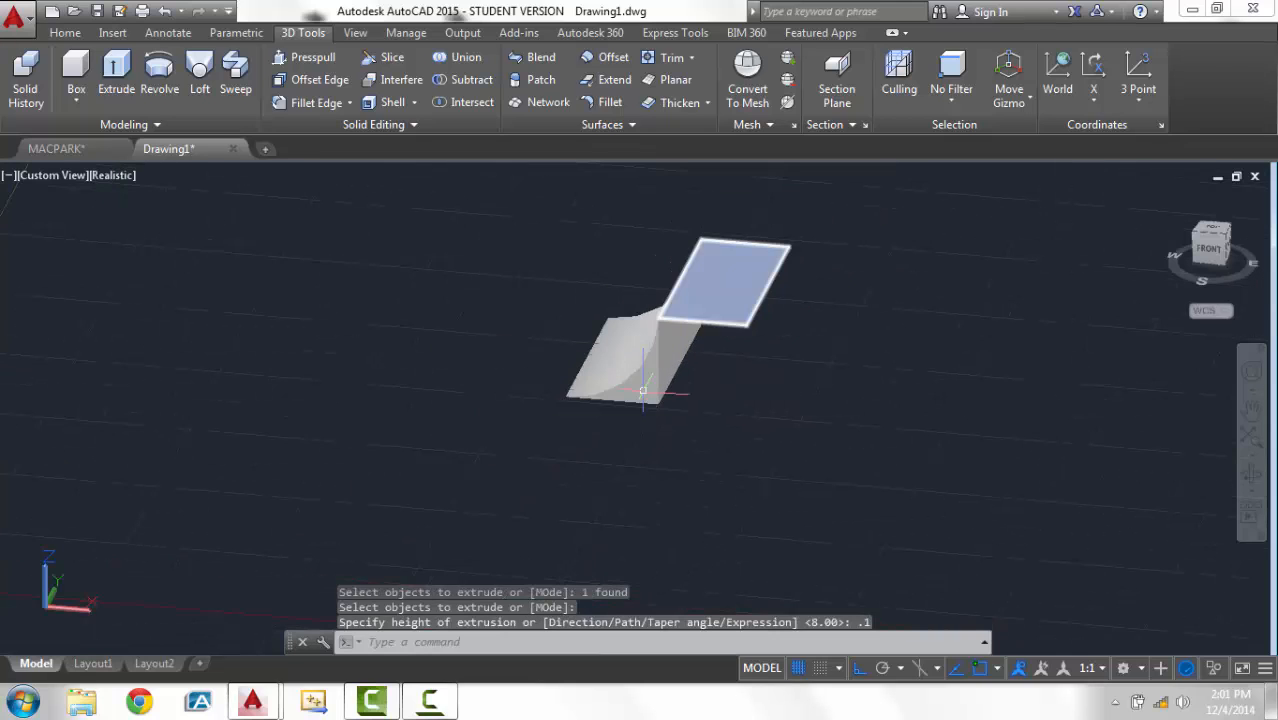
middle_click_drag(672, 464, 759, 465, "shift")
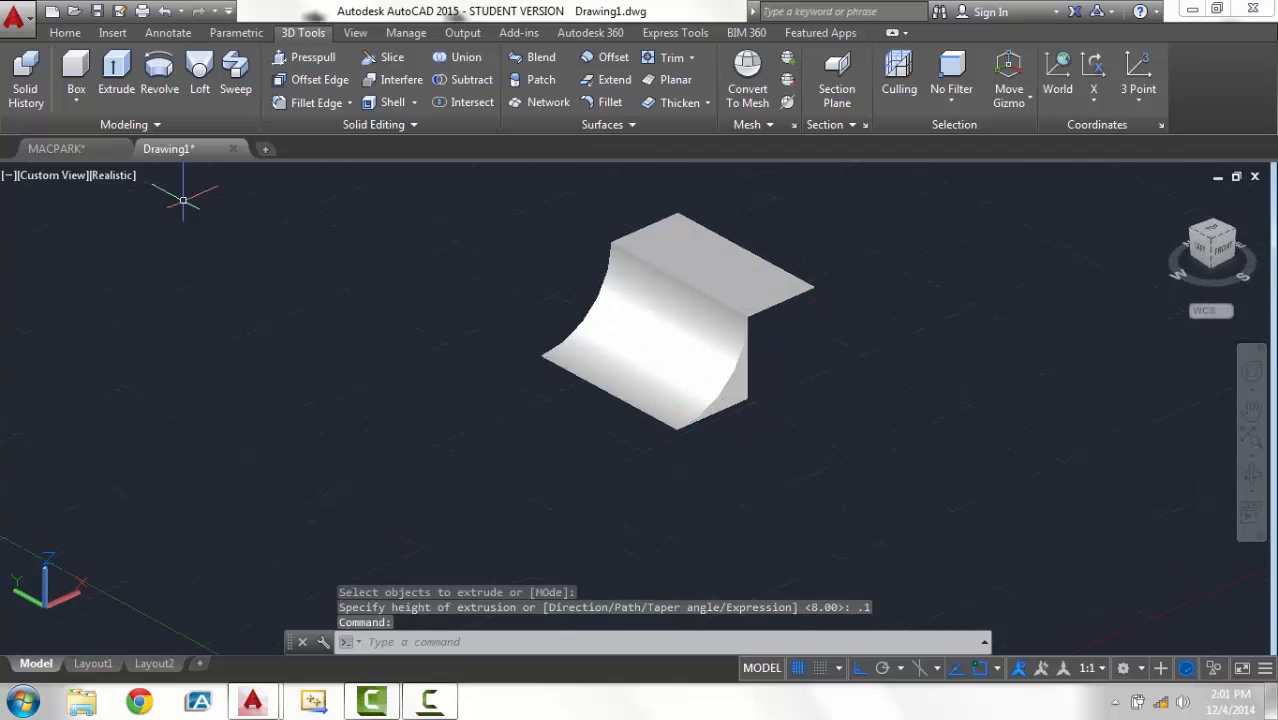
Examine the finished quarter pipe in the MACPARK drawing as a reference, and return to Drawing1.
left_click(93, 150)
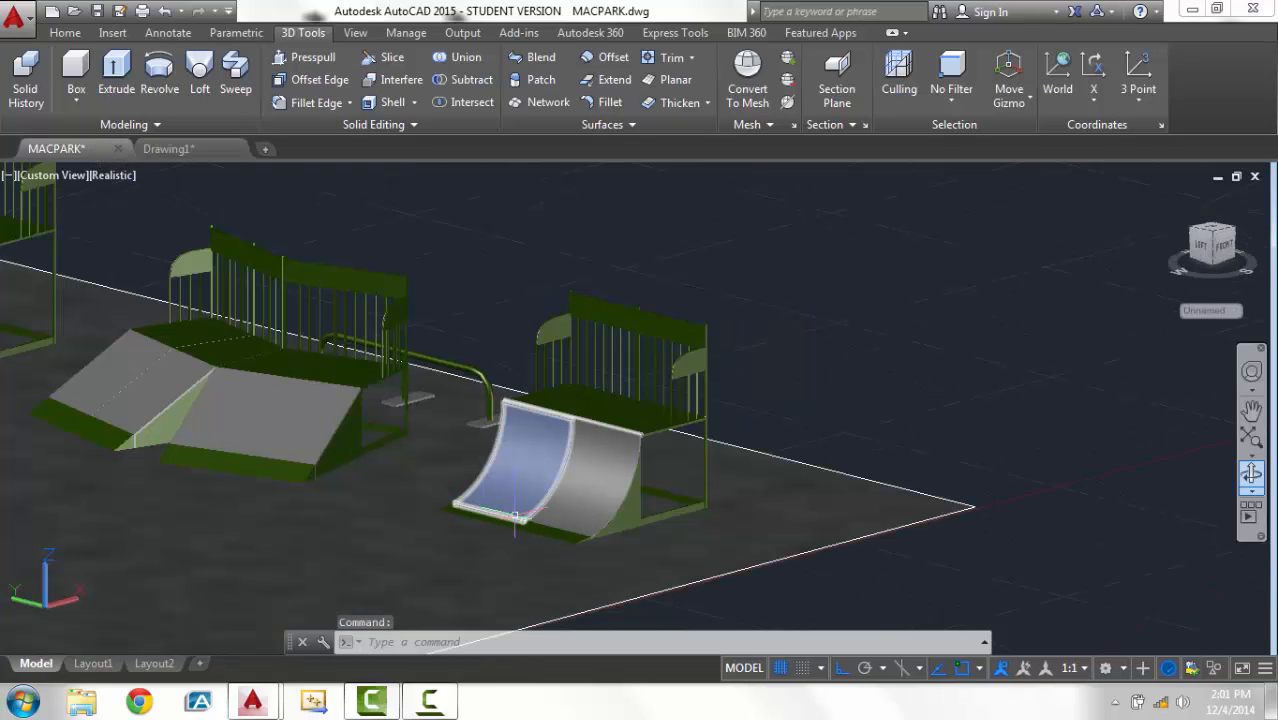
key("Escape")
key("Escape")
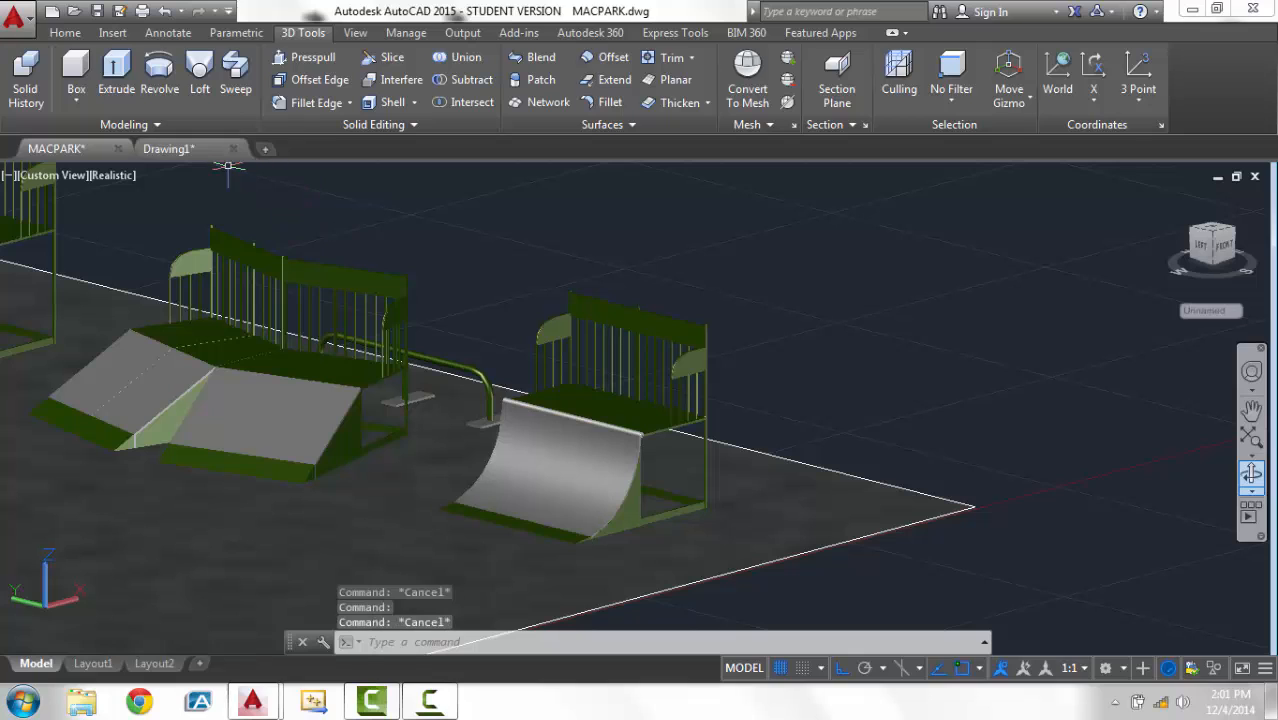
left_click(201, 150)
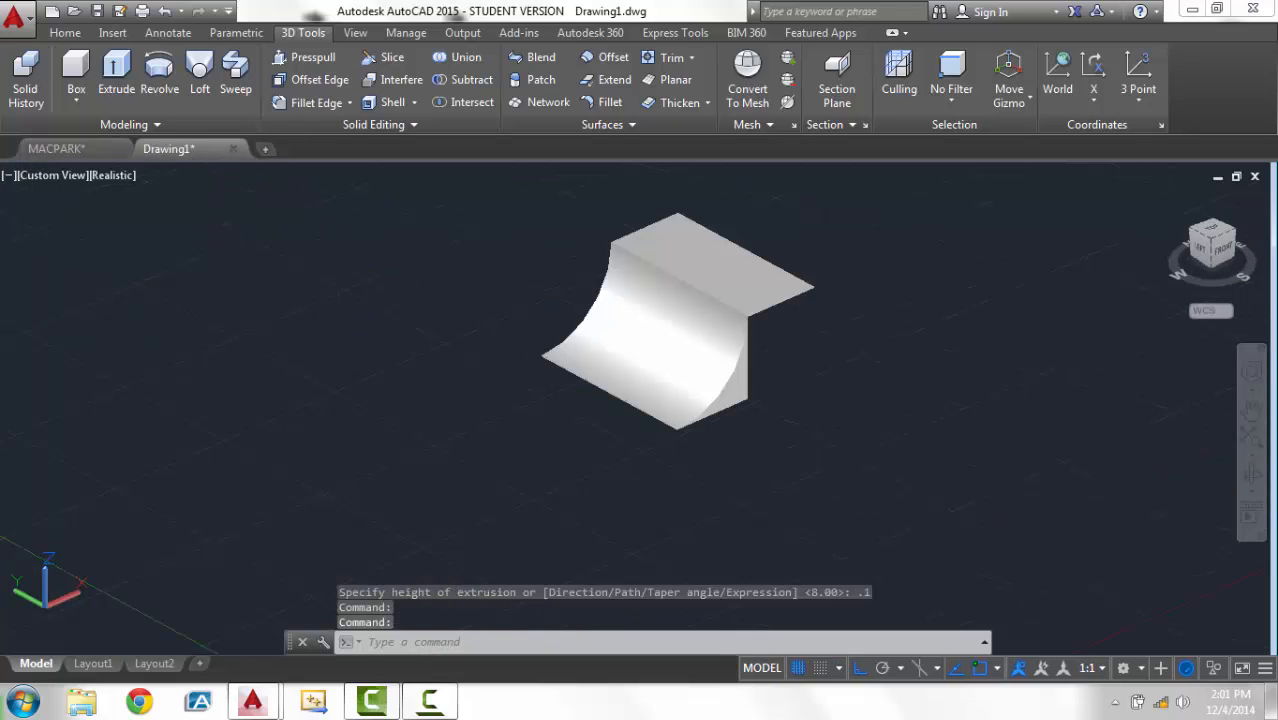
Draw a 3-unit guide line from the ramp's front bottom corner toward the back, along one end's bottom edge.
type("l")
key("Return")
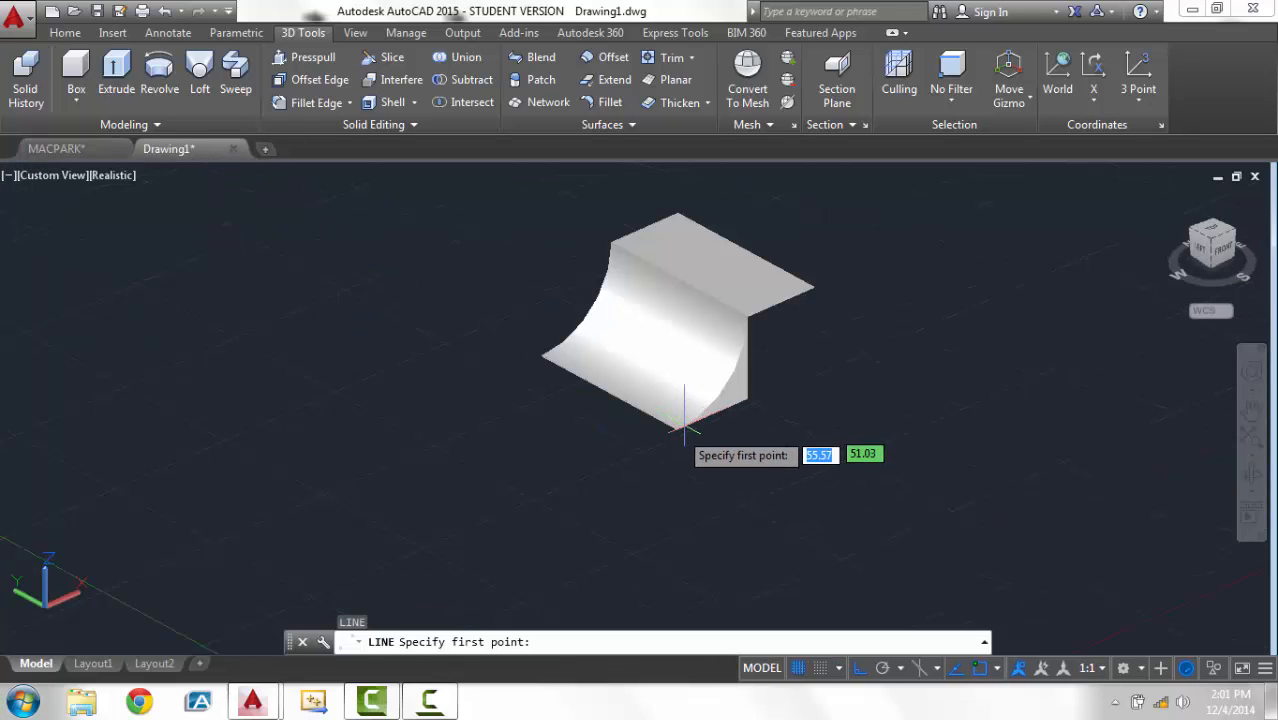
left_click(677, 432)
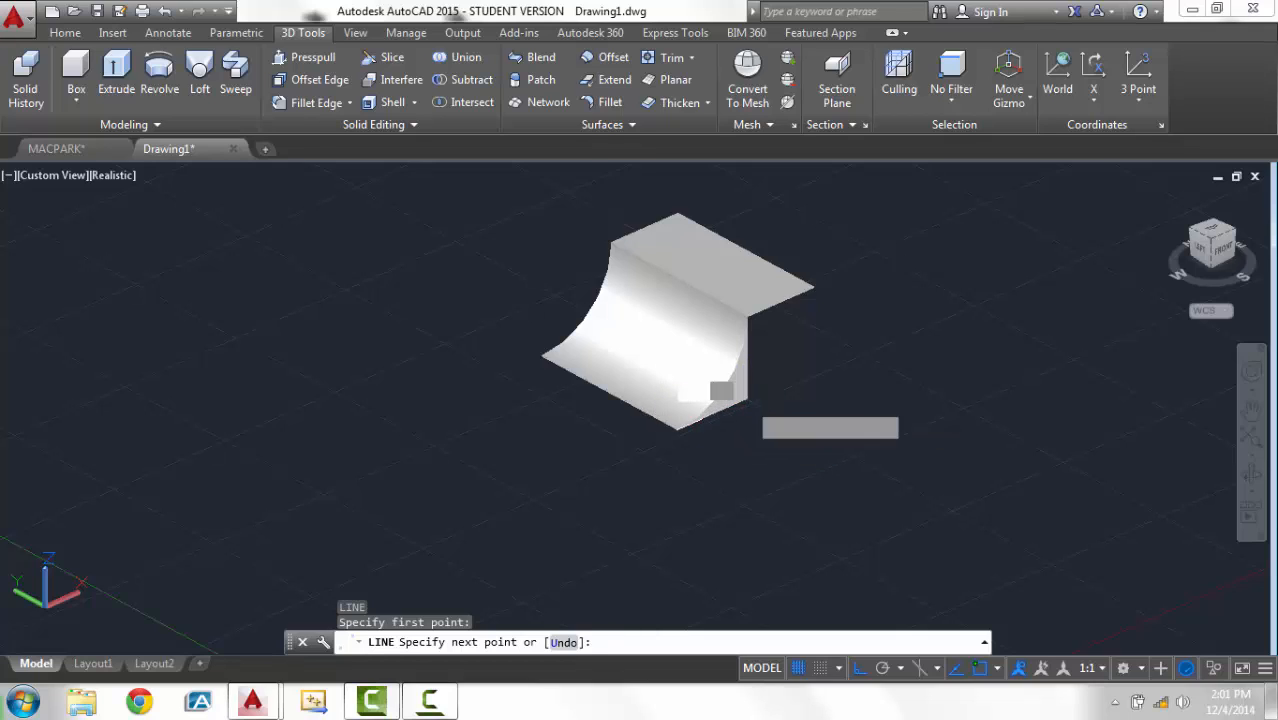
key("Return")
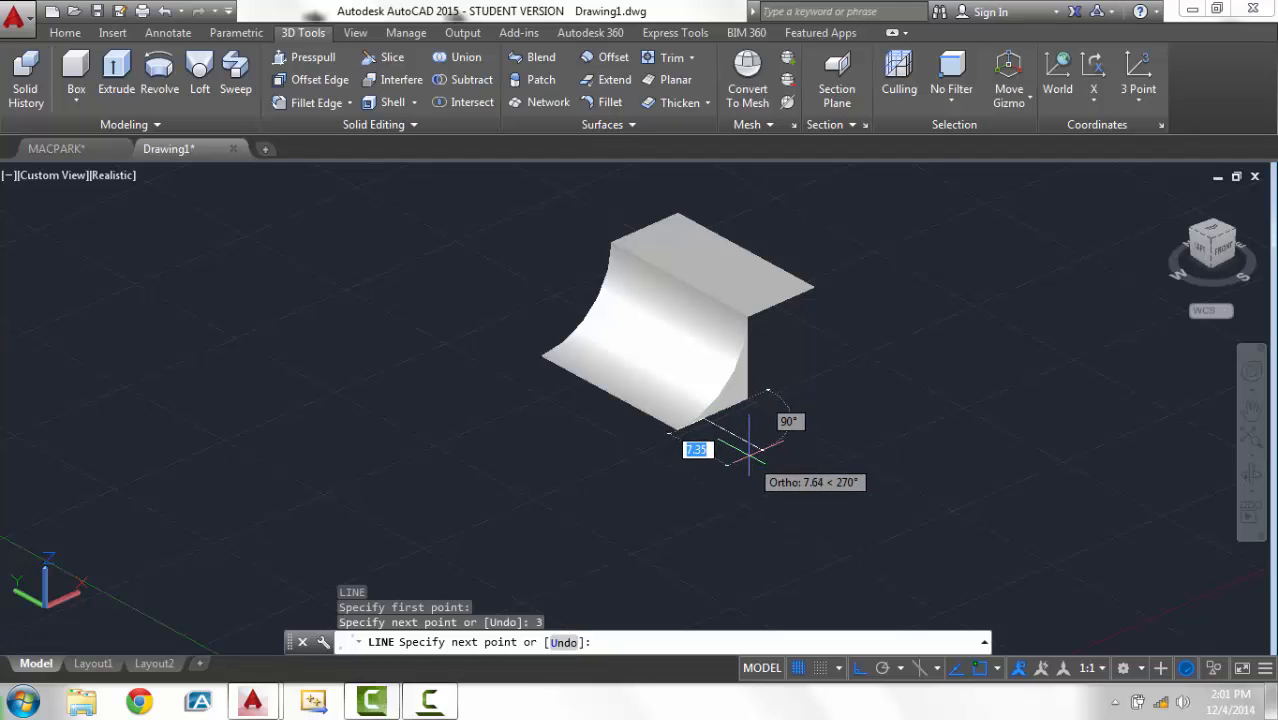
key("Escape")
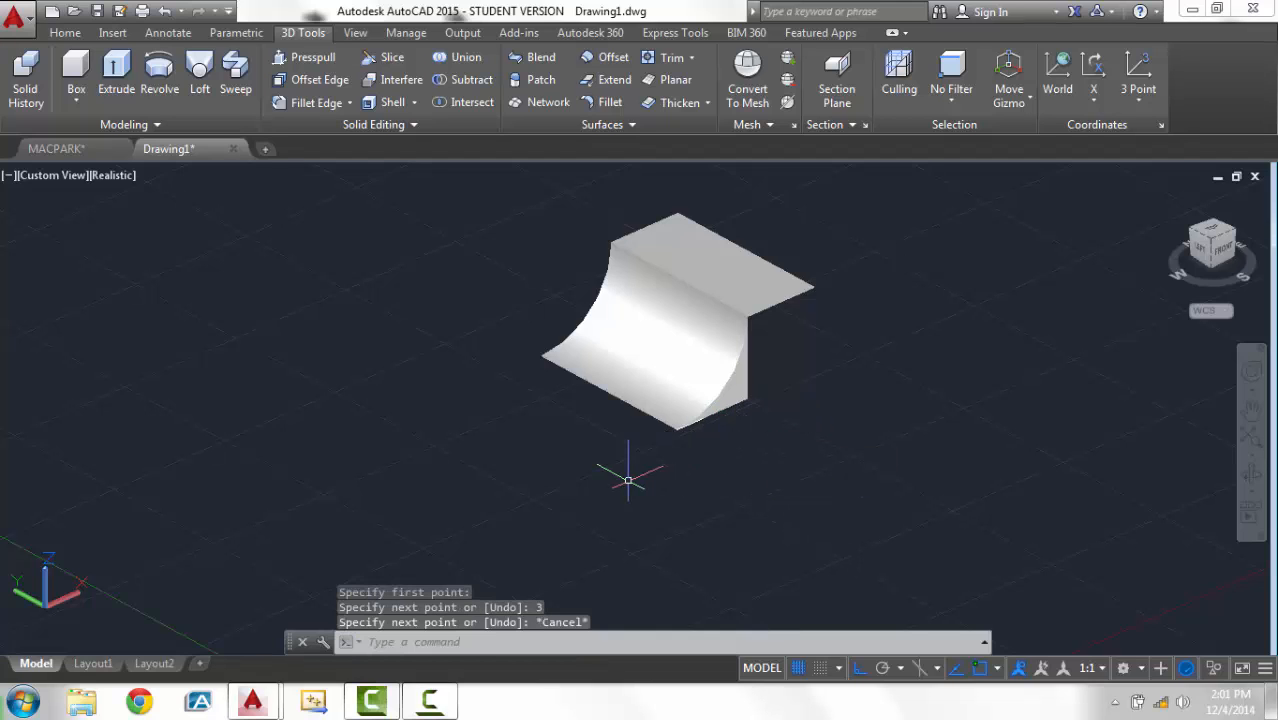
Draw a matching 3-unit guide line from the front bottom corner at the ramp's opposite end.
middle_click_drag(699, 422, 827, 479, "shift")
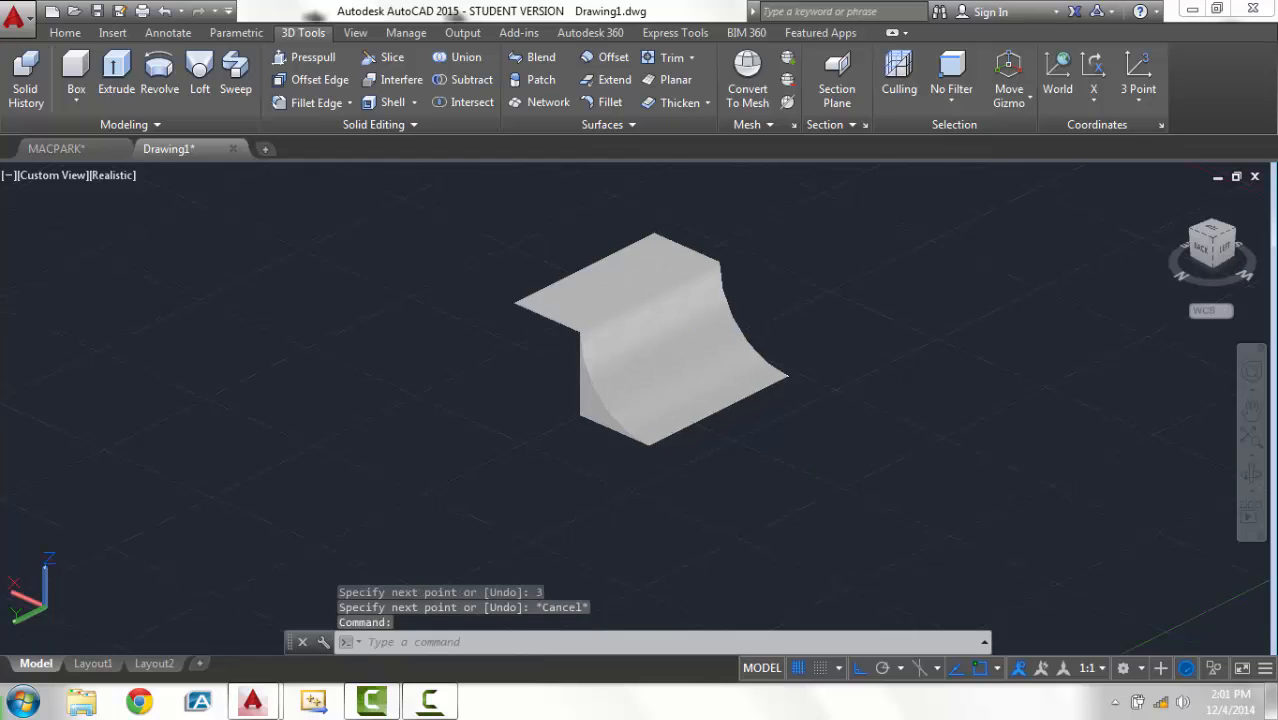
key("Return")
left_click(649, 444)
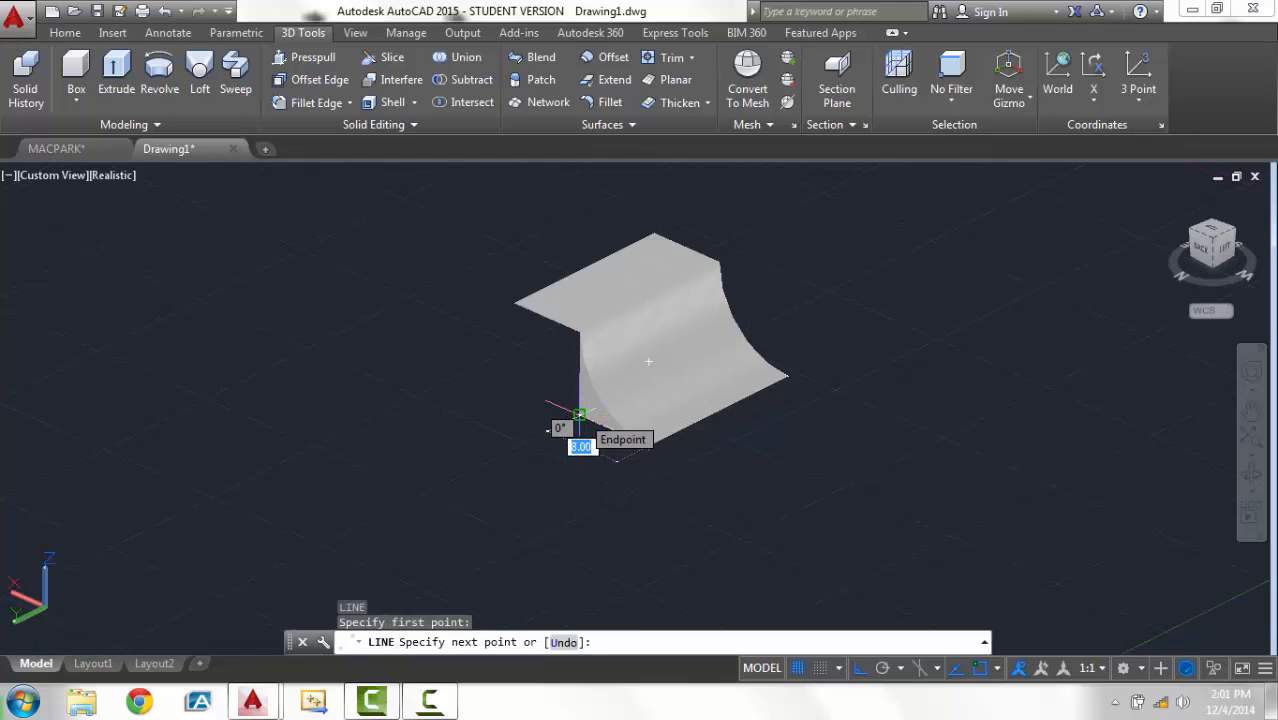
key("Return")
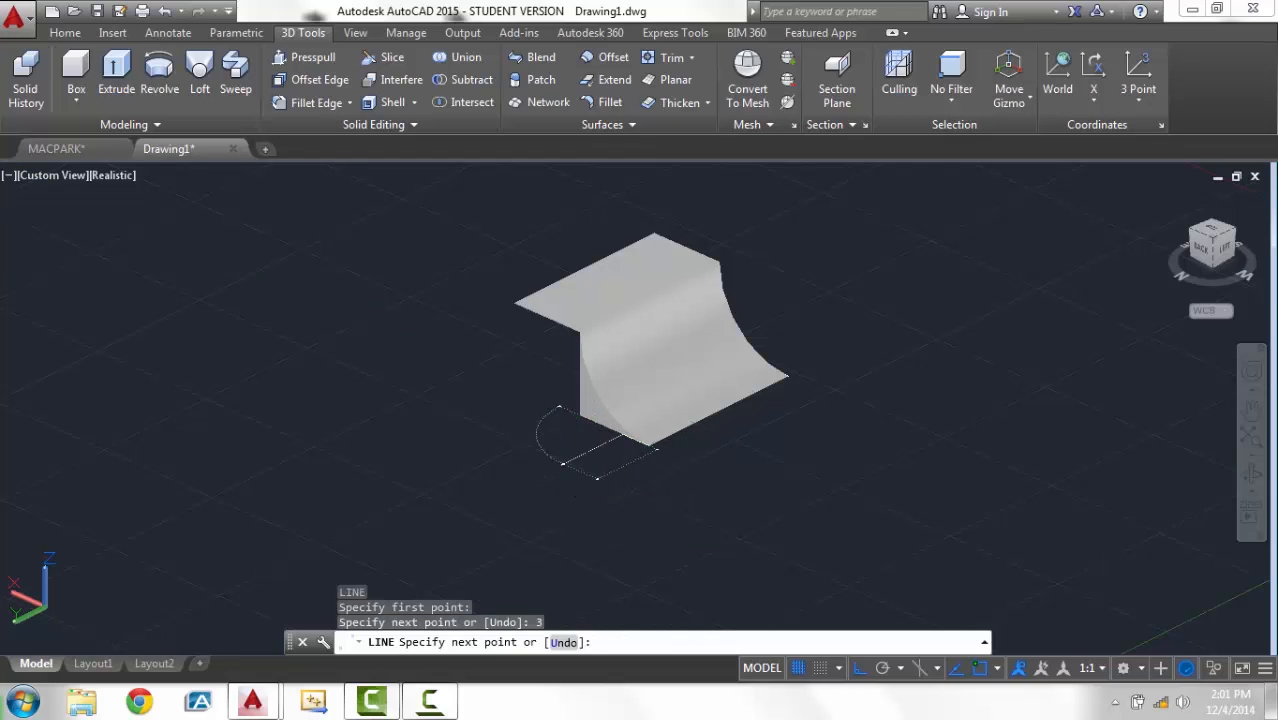
key("Escape")
key("Escape")
Slice the ramp solid through the inner ends of the two guide lines, keeping both sides.
scroll(632, 440, "up", 3)
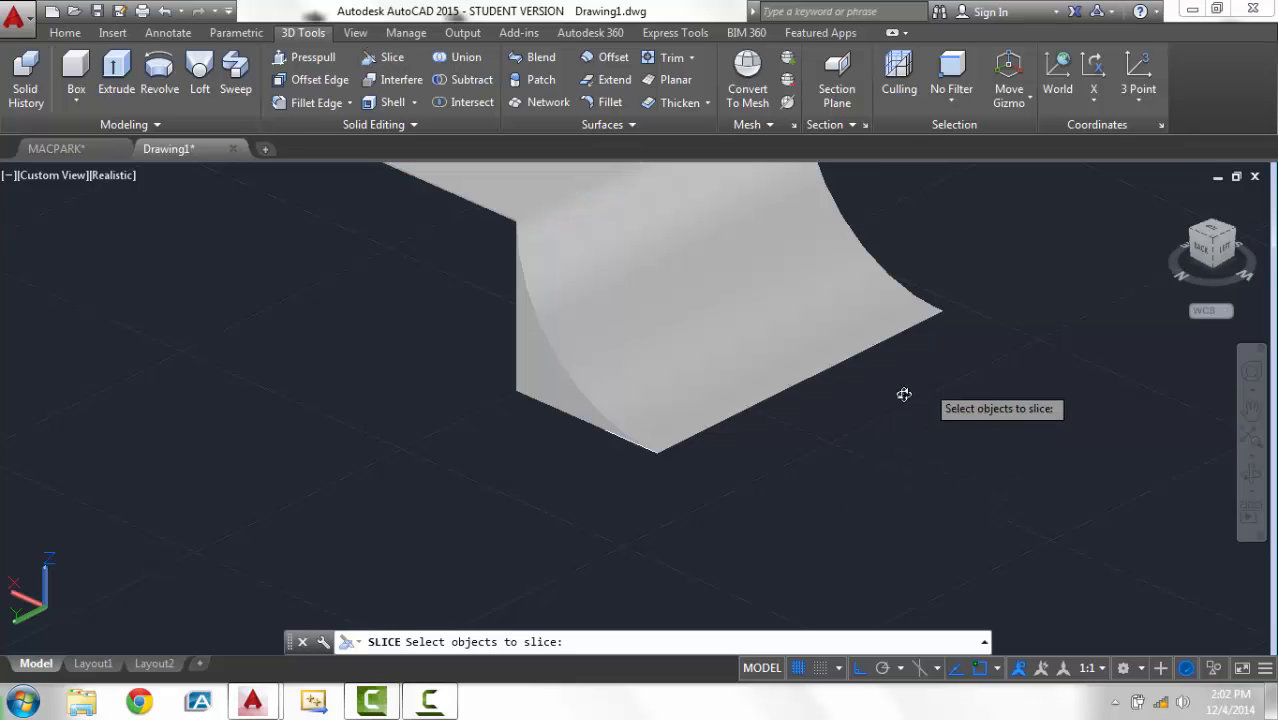
middle_click_drag(902, 394, 666, 395, "shift")
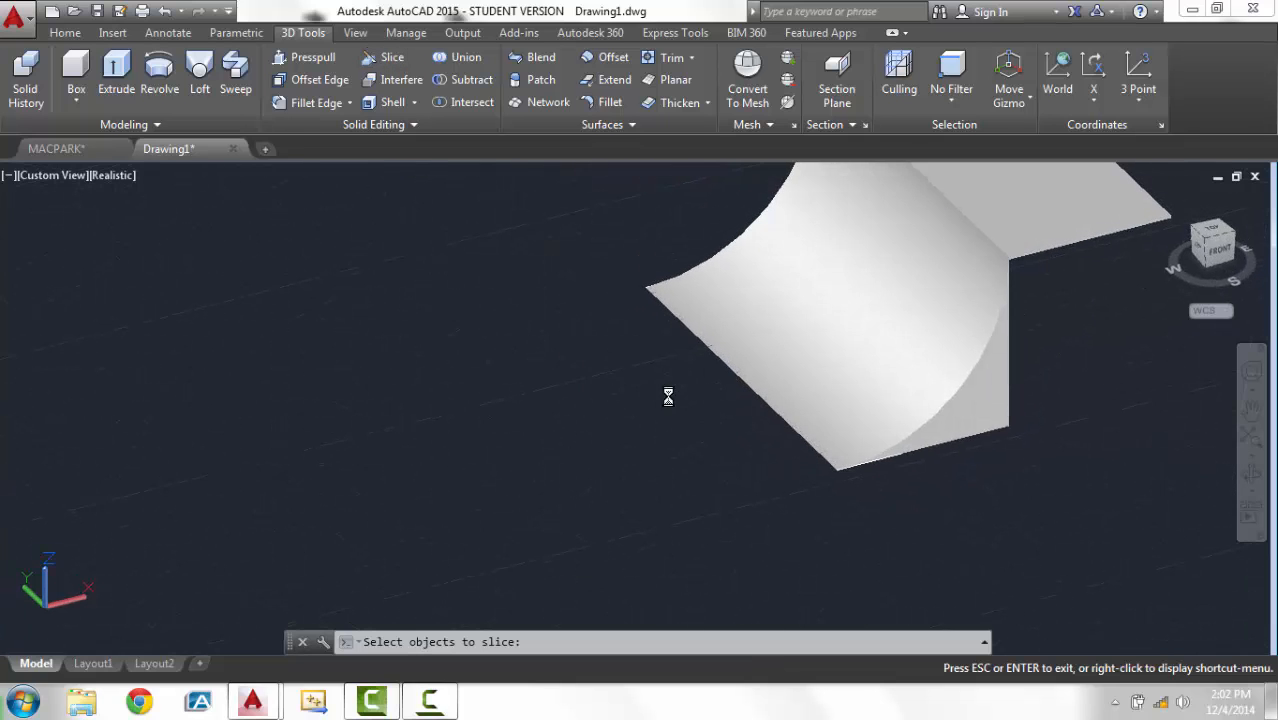
left_click(921, 424)
key("Return")
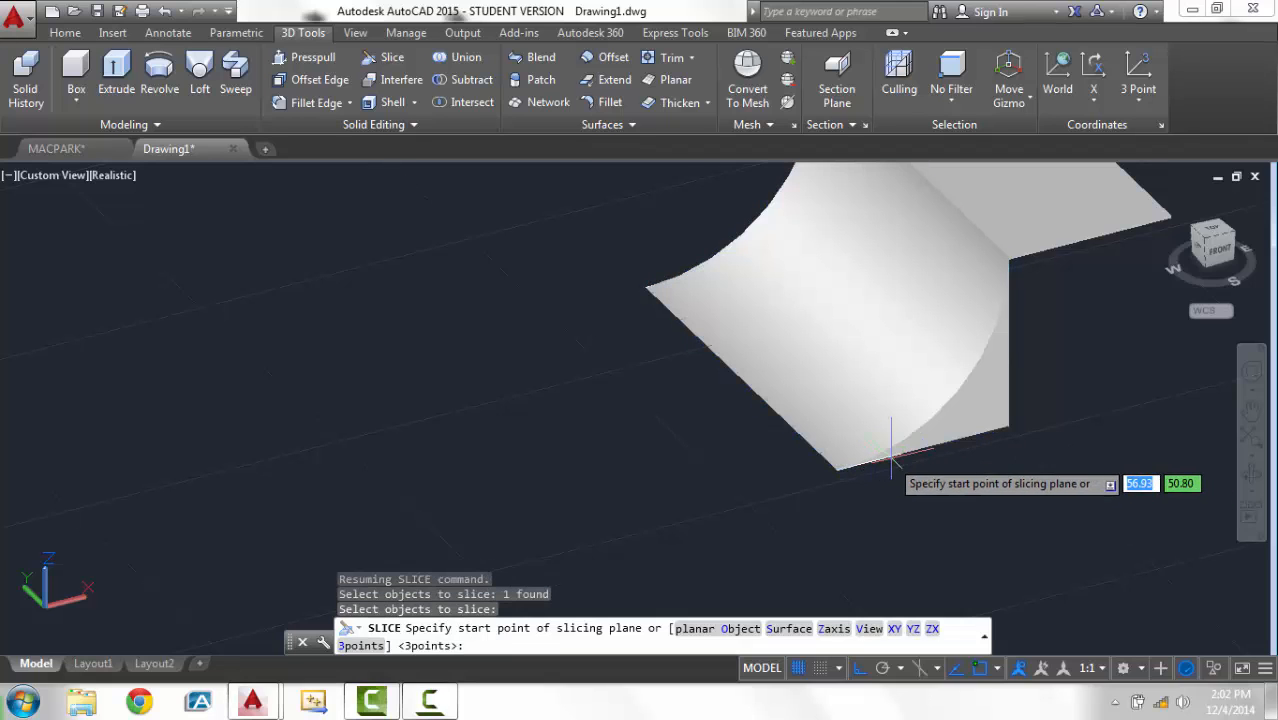
left_click(903, 453)
middle_click_drag(760, 443, 730, 418, "shift")
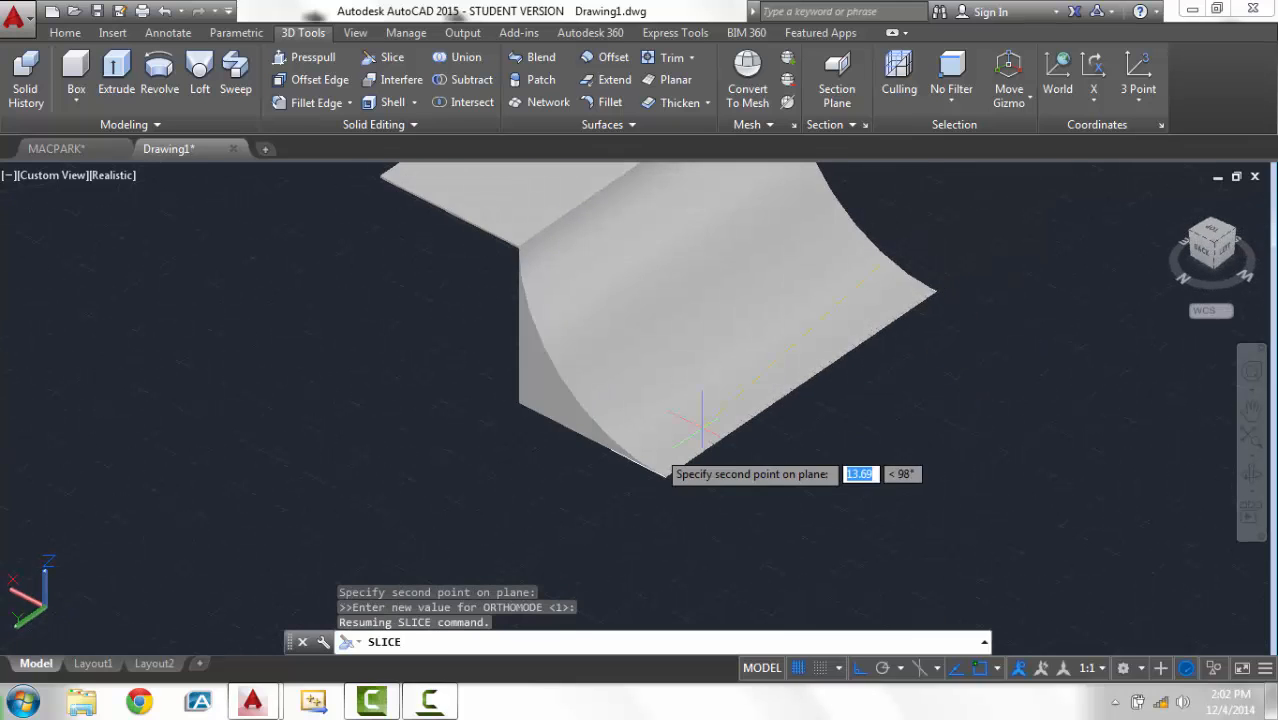
left_click(610, 450)
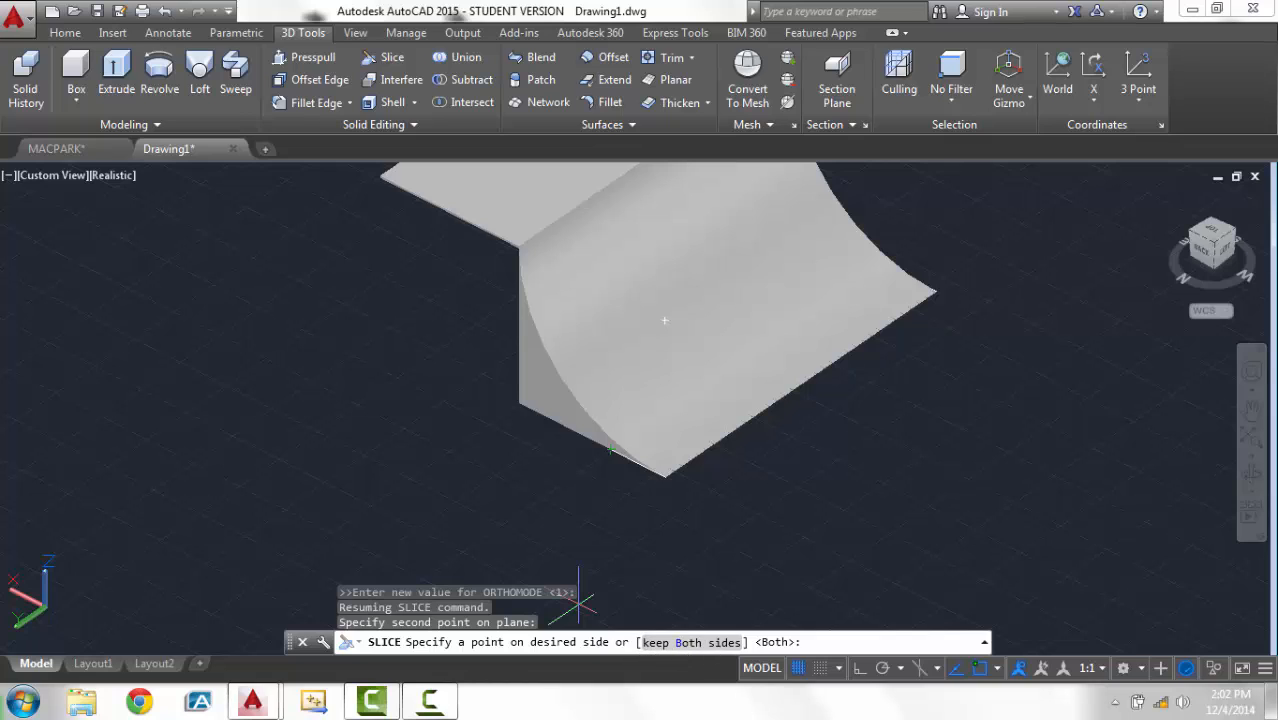
key("Return")
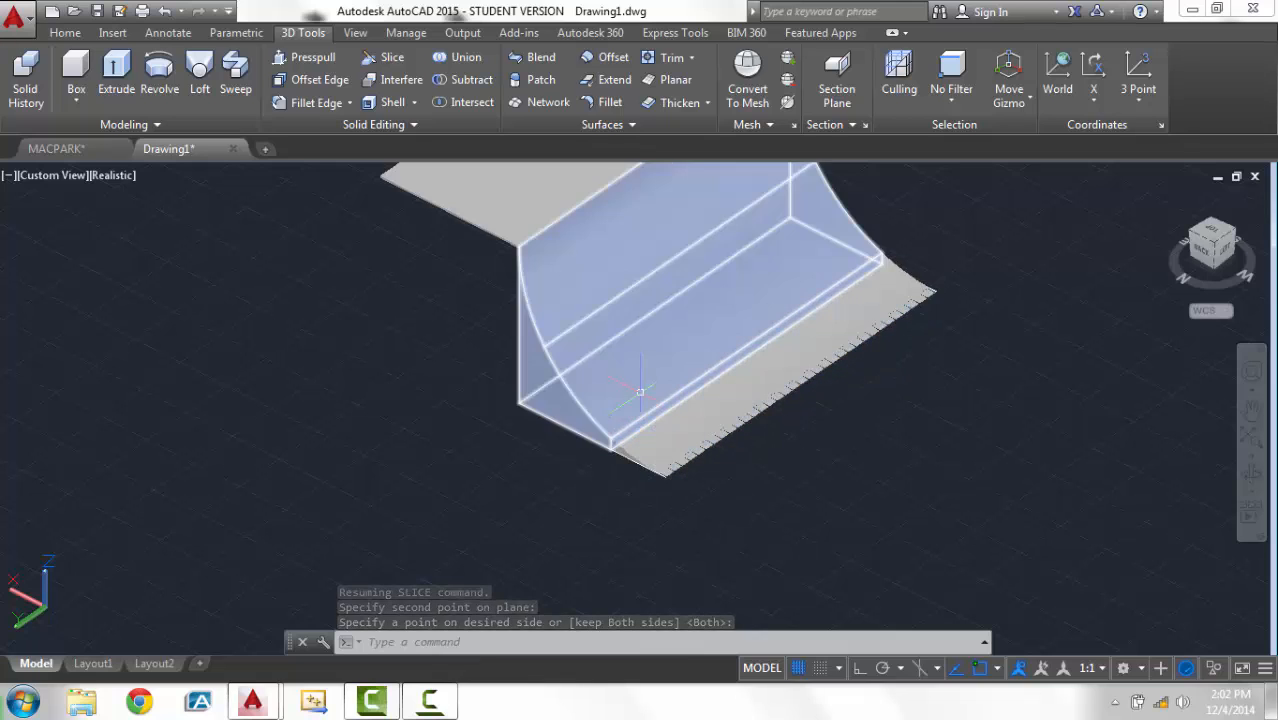
Color the sliced-off front strip of the ramp dark green.
left_click(715, 421)
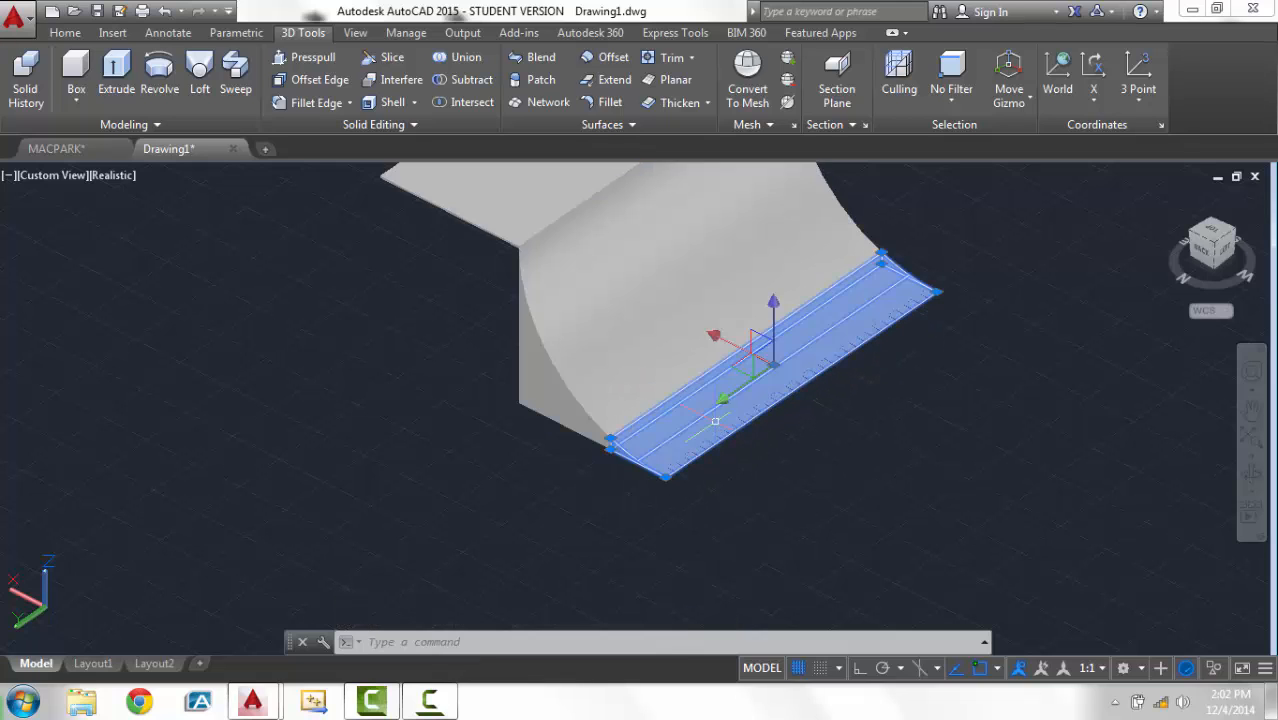
left_click(66, 33)
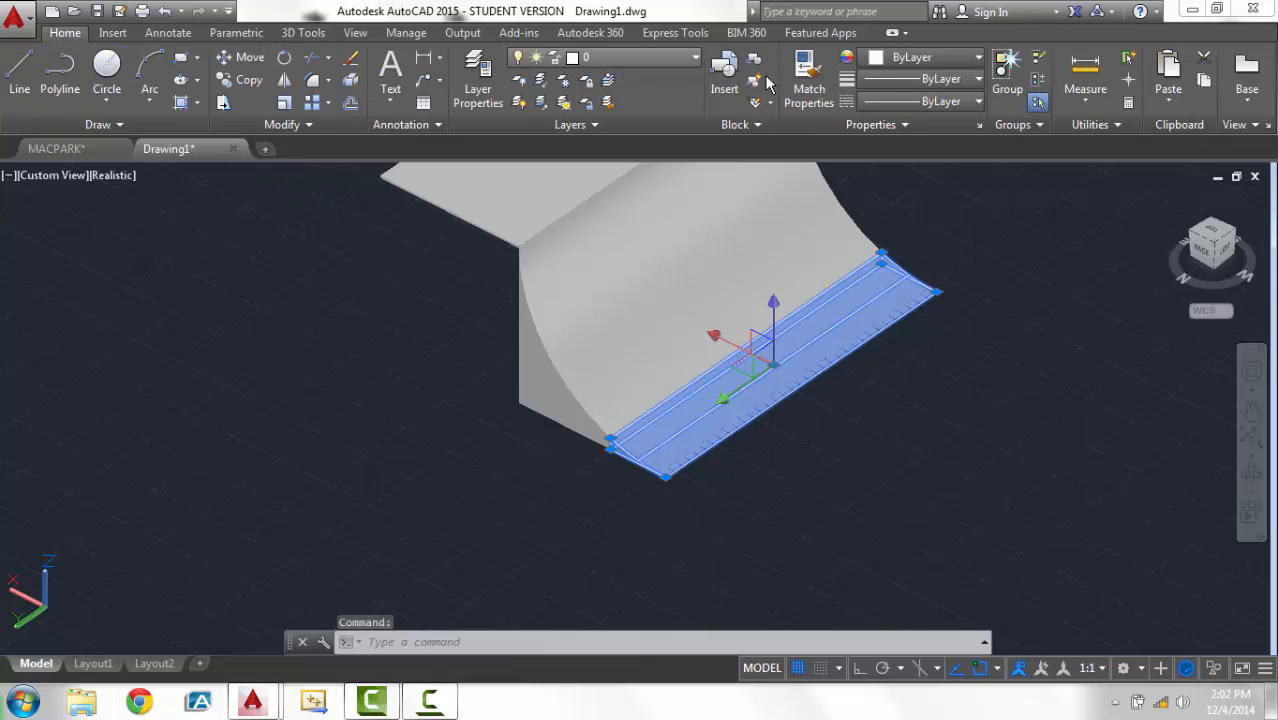
left_click(887, 63)
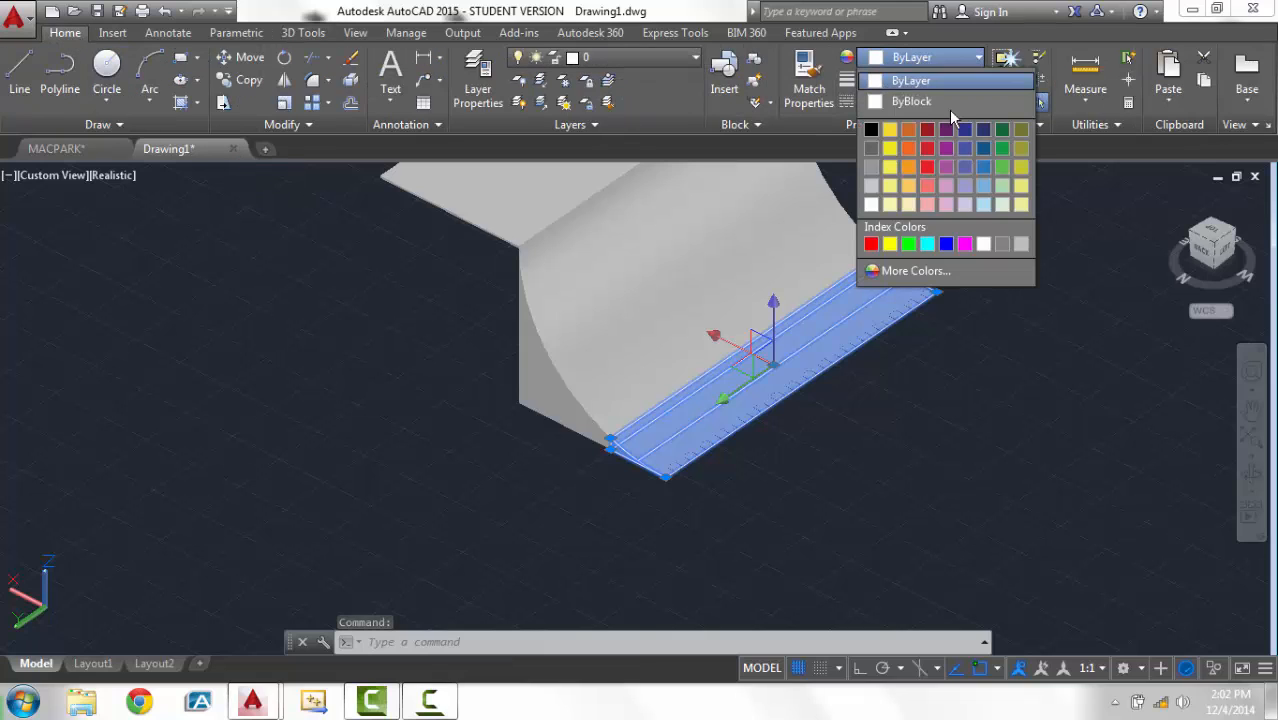
left_click(1001, 131)
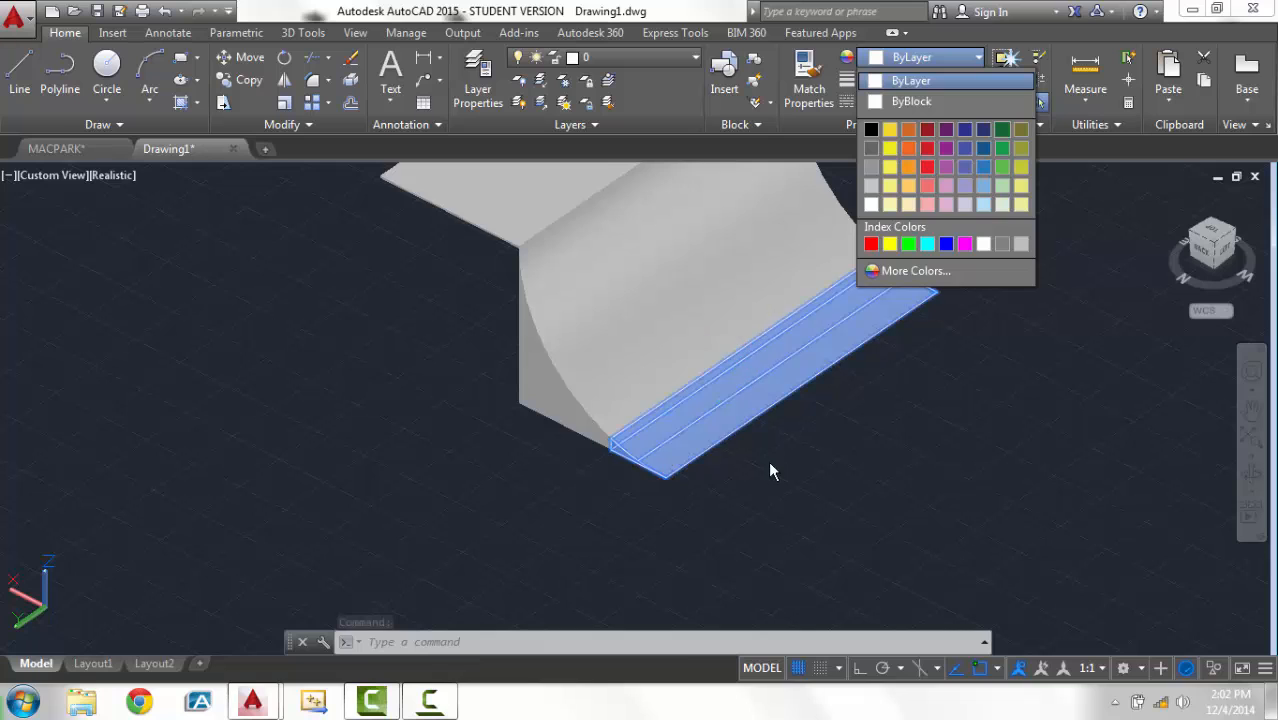
key("Escape")
key("Escape")
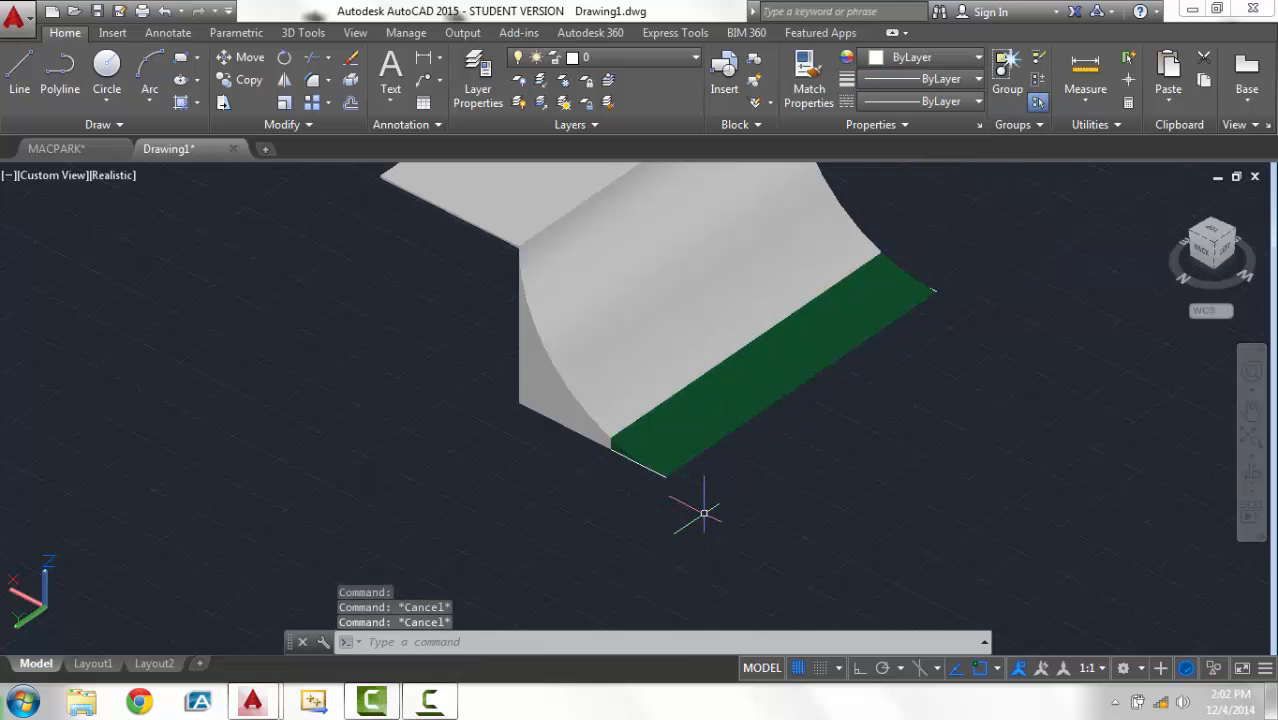
Move the green front strip away from the ramp to expose the two guide lines.
type("m")
key("Return")
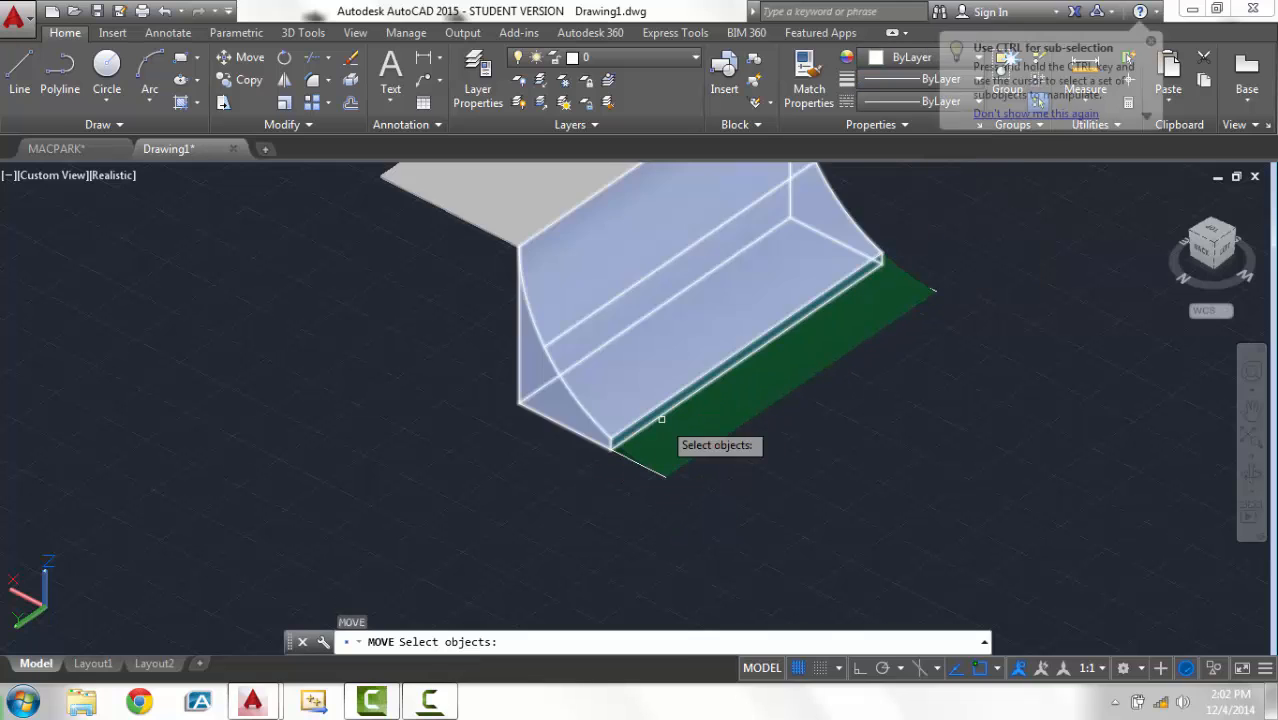
left_click(673, 422)
key("Return")
left_click(675, 420)
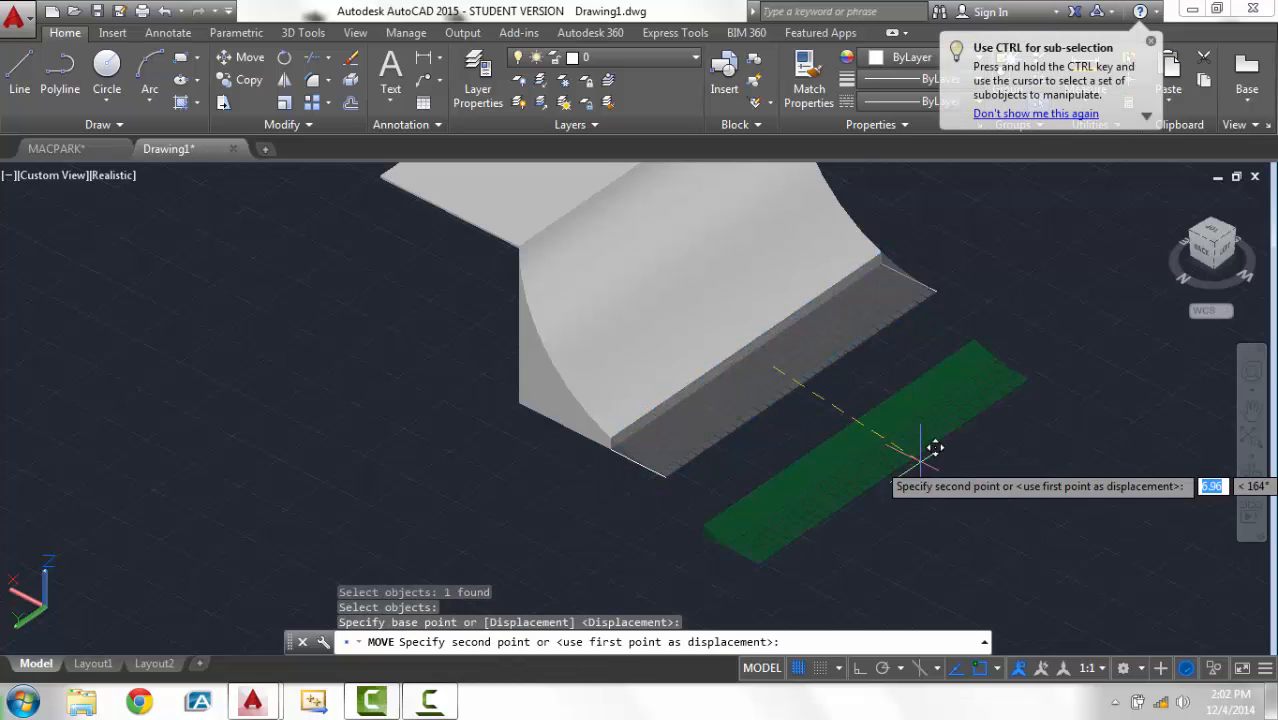
left_click(938, 452)
key("Escape")
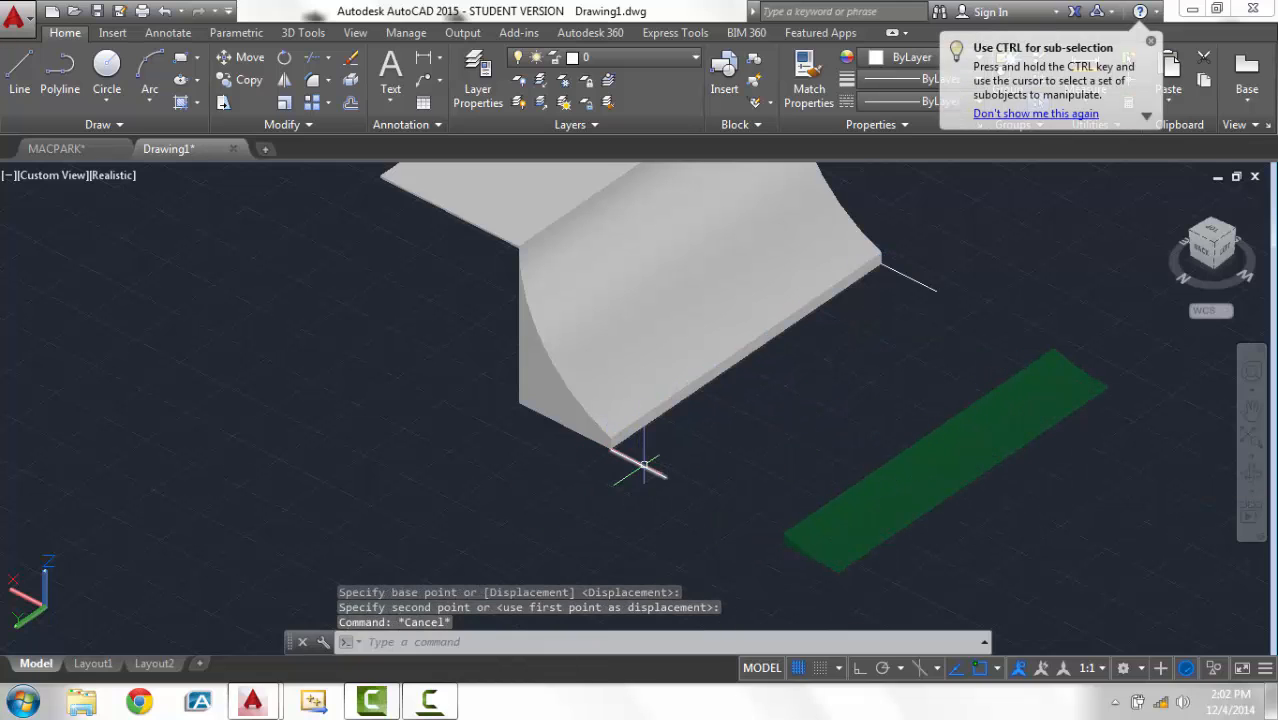
Shift the two guide lines away from the ramp and erase both of them.
left_click(643, 465)
left_click(915, 283)
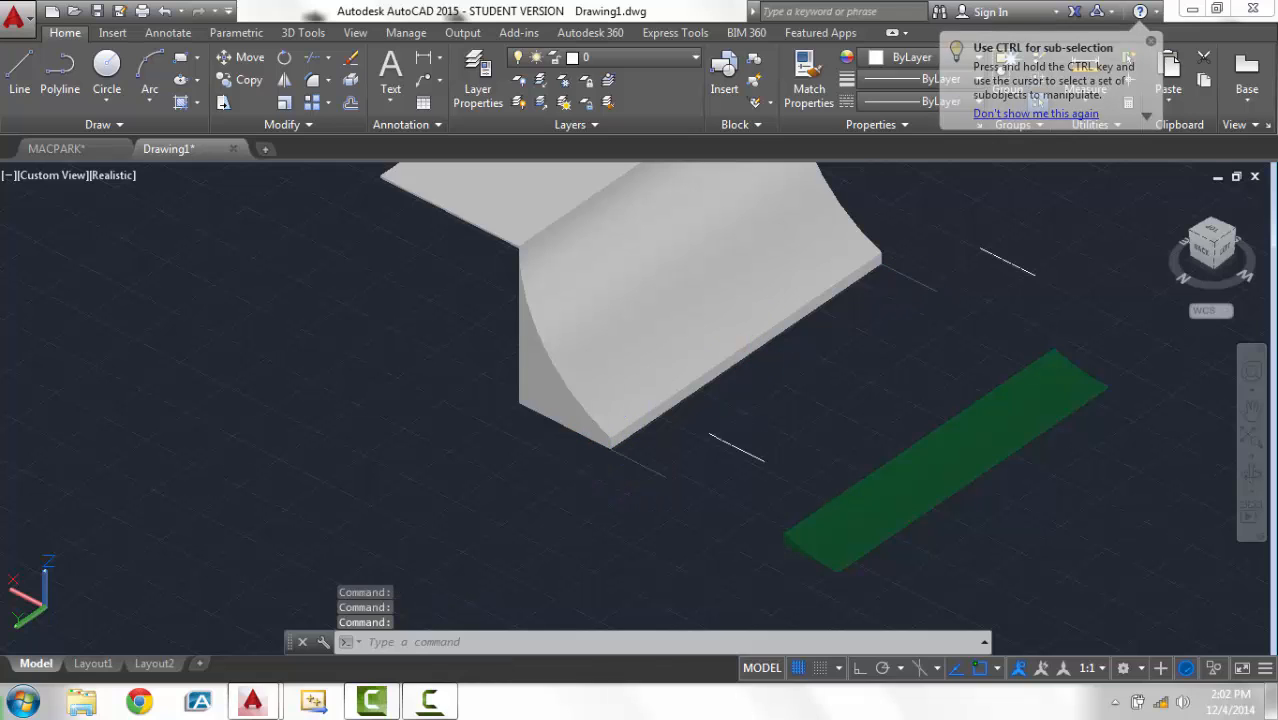
key("space")
key("Escape")
key("Escape")
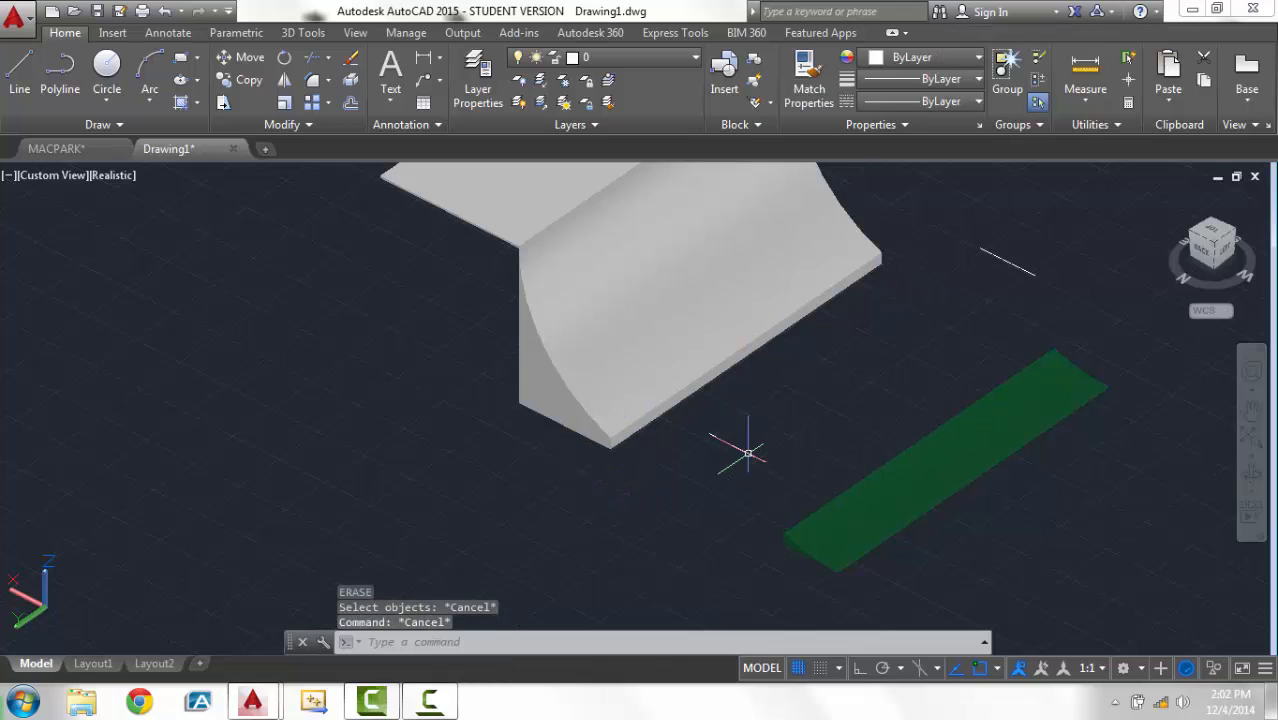
type("e")
key("Return")
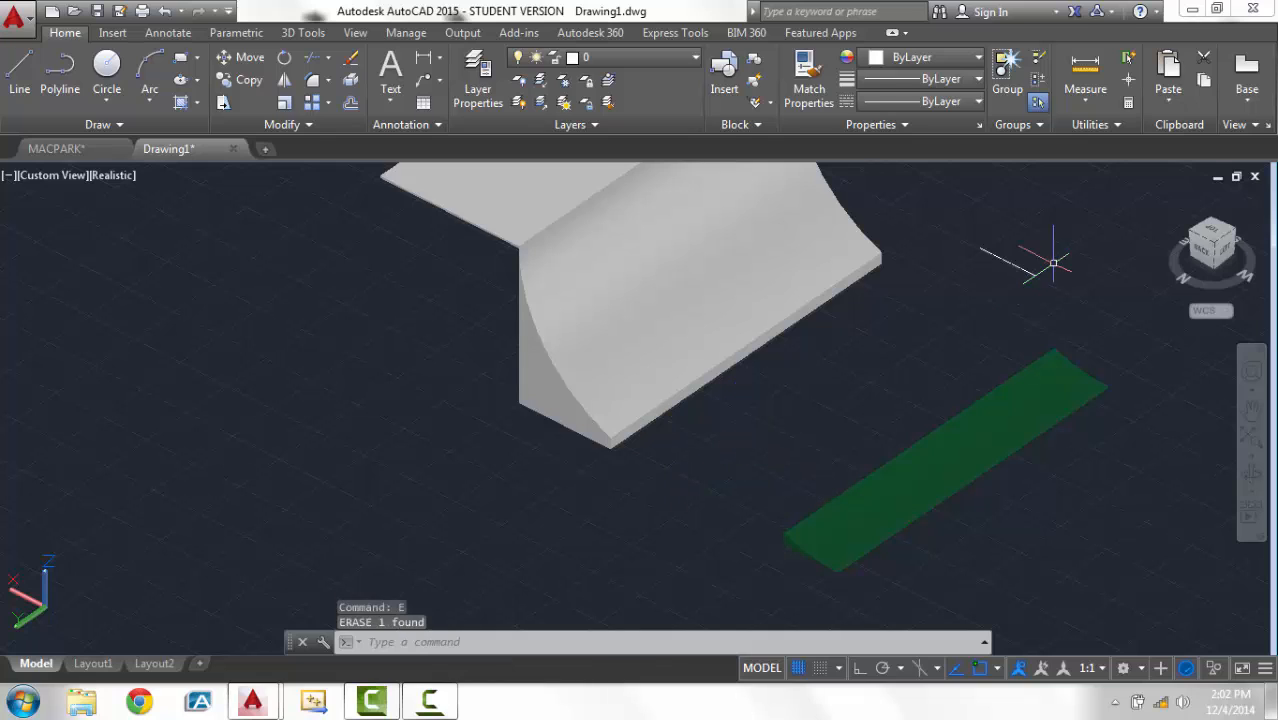
left_click(1027, 278)
left_click(1027, 276)
left_click(1028, 272)
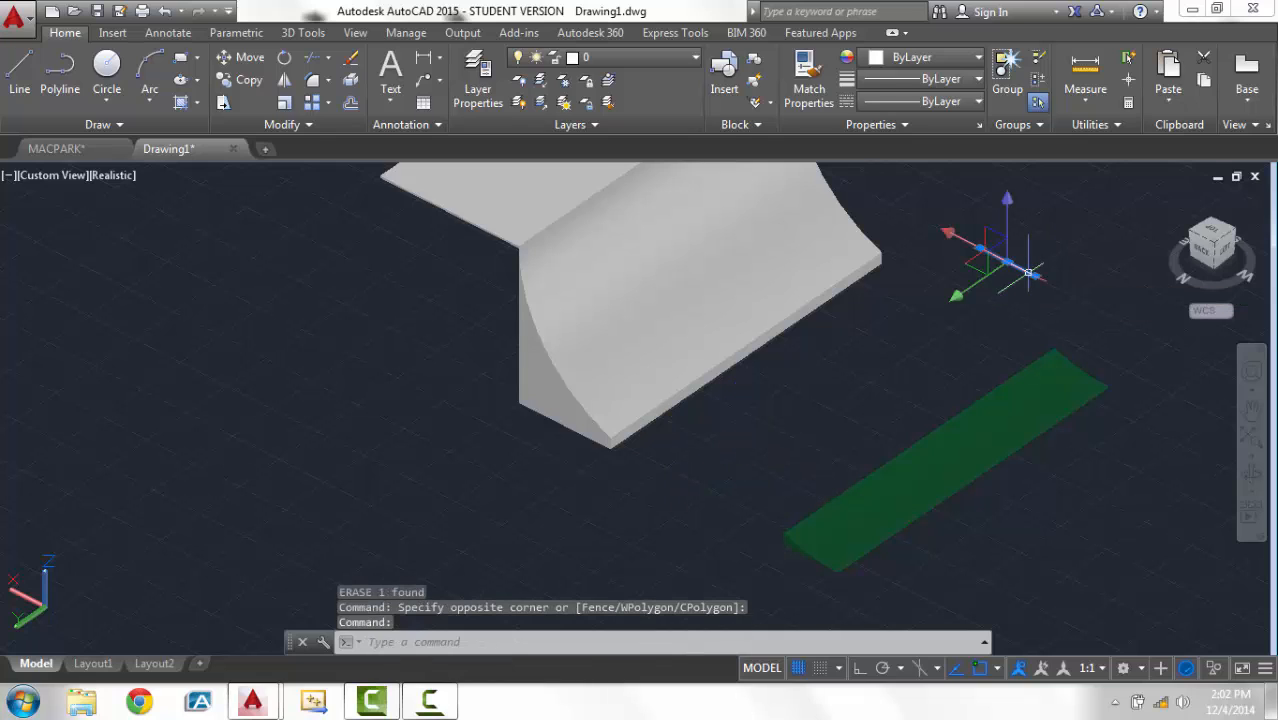
type("e")
key("Return")
Move the green strip back against the ramp's front, matching its upper rear corner to the ramp's front corner.
type("m")
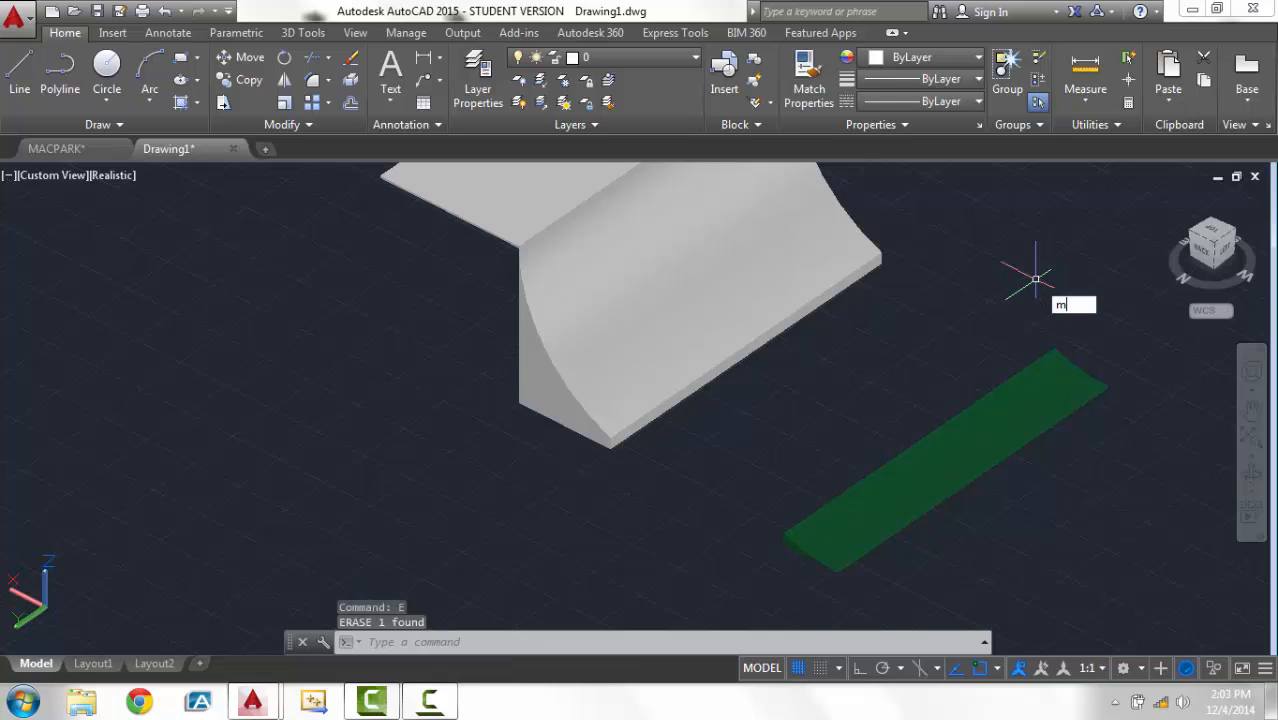
key("Return")
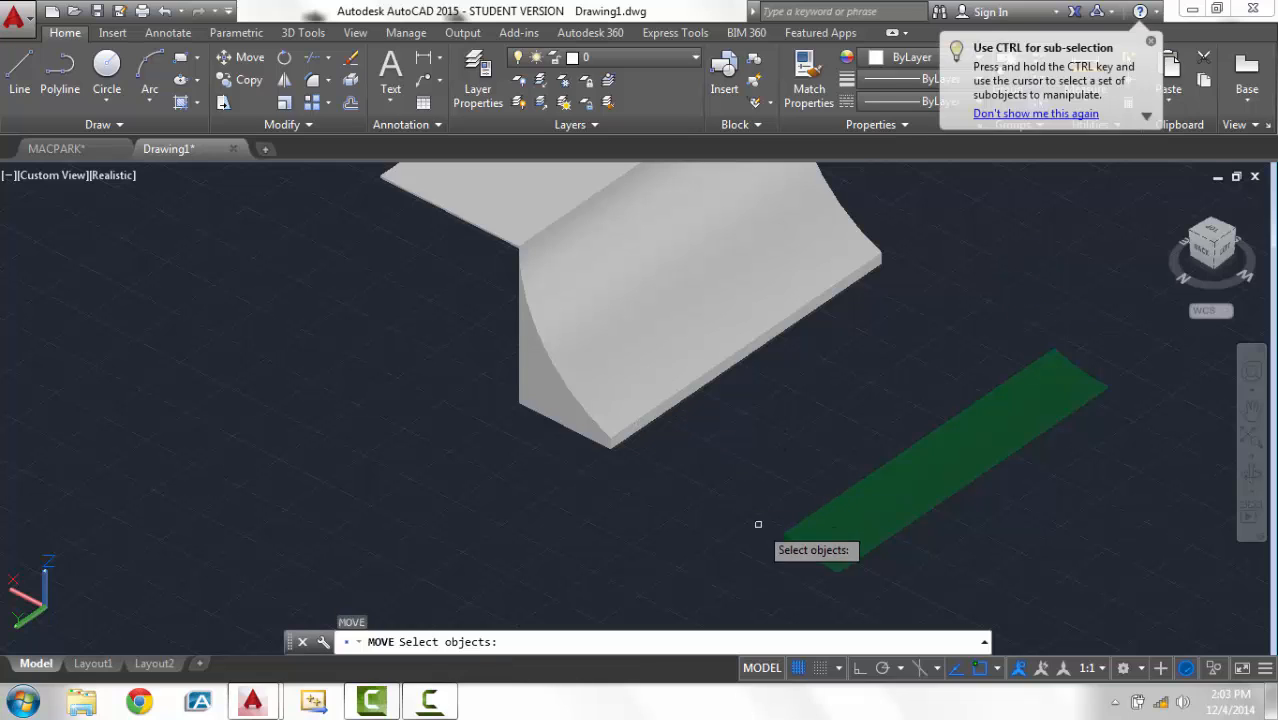
left_click(795, 530)
key("Return")
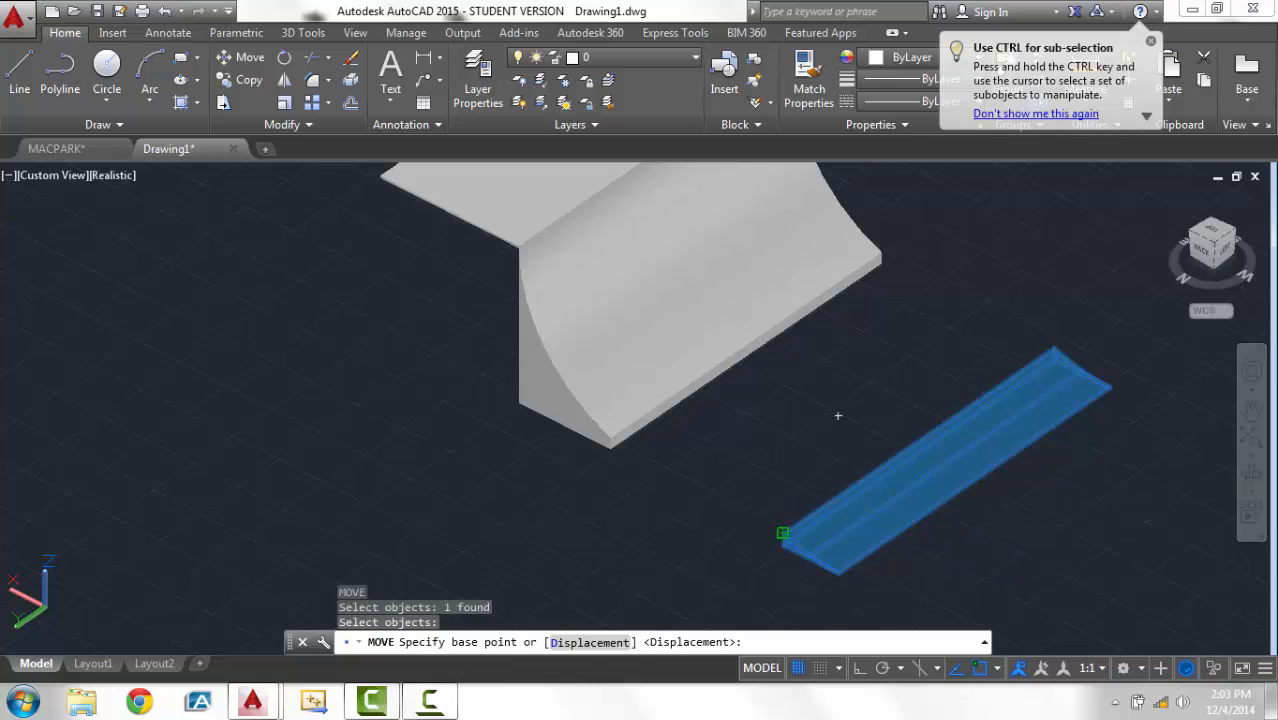
left_click(790, 532)
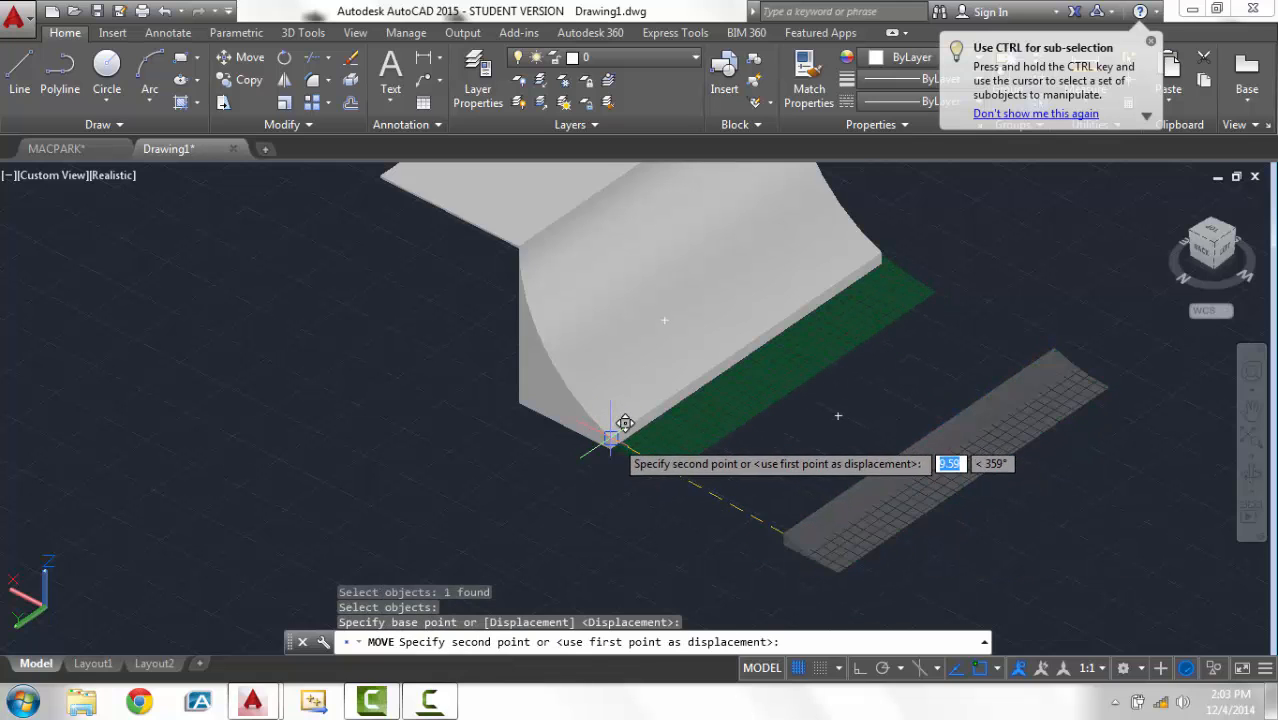
left_click(610, 438)
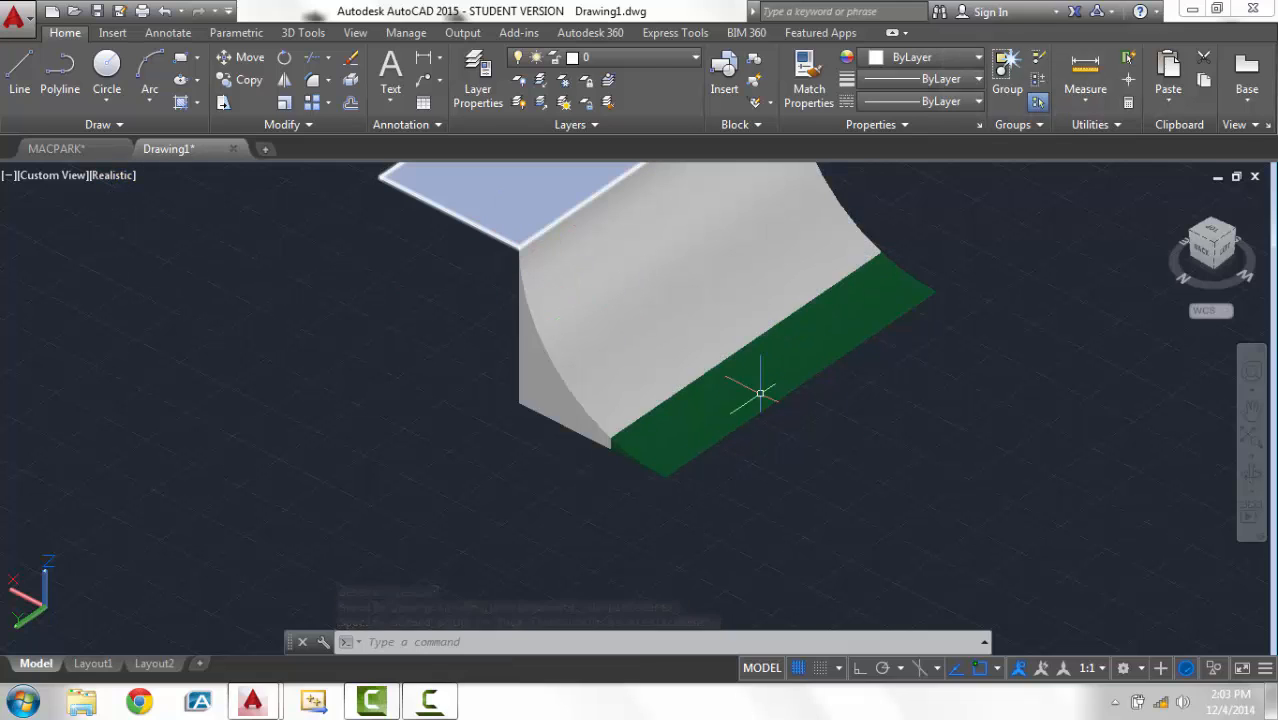
Measure the ramp's height along its rear vertical edge, from the bottom corner to the top corner.
middle_click_drag(939, 401, 590, 384, "shift")
scroll(801, 262, "up", 2)
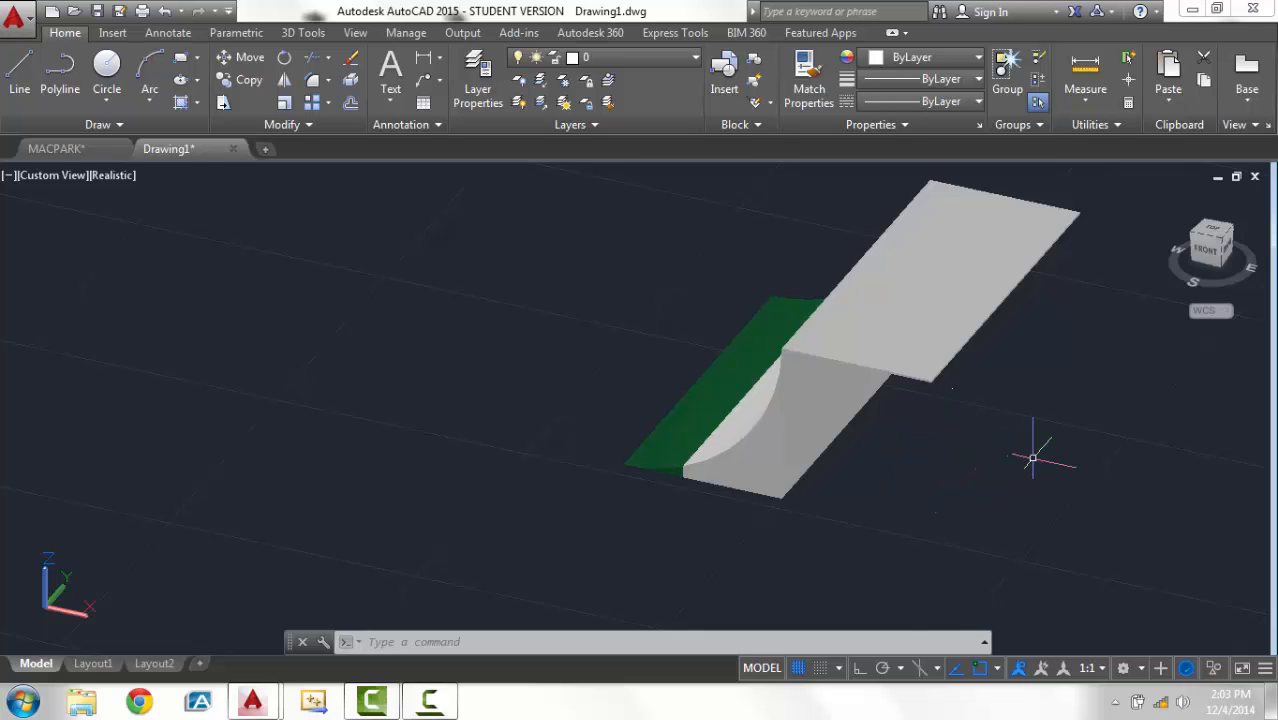
mouse_move(1033, 457)
middle_mouse_down("shift")
mouse_move(921, 476)
mouse_move(936, 447)
mouse_move(979, 437)
mouse_move(1030, 465)
middle_mouse_up("shift")
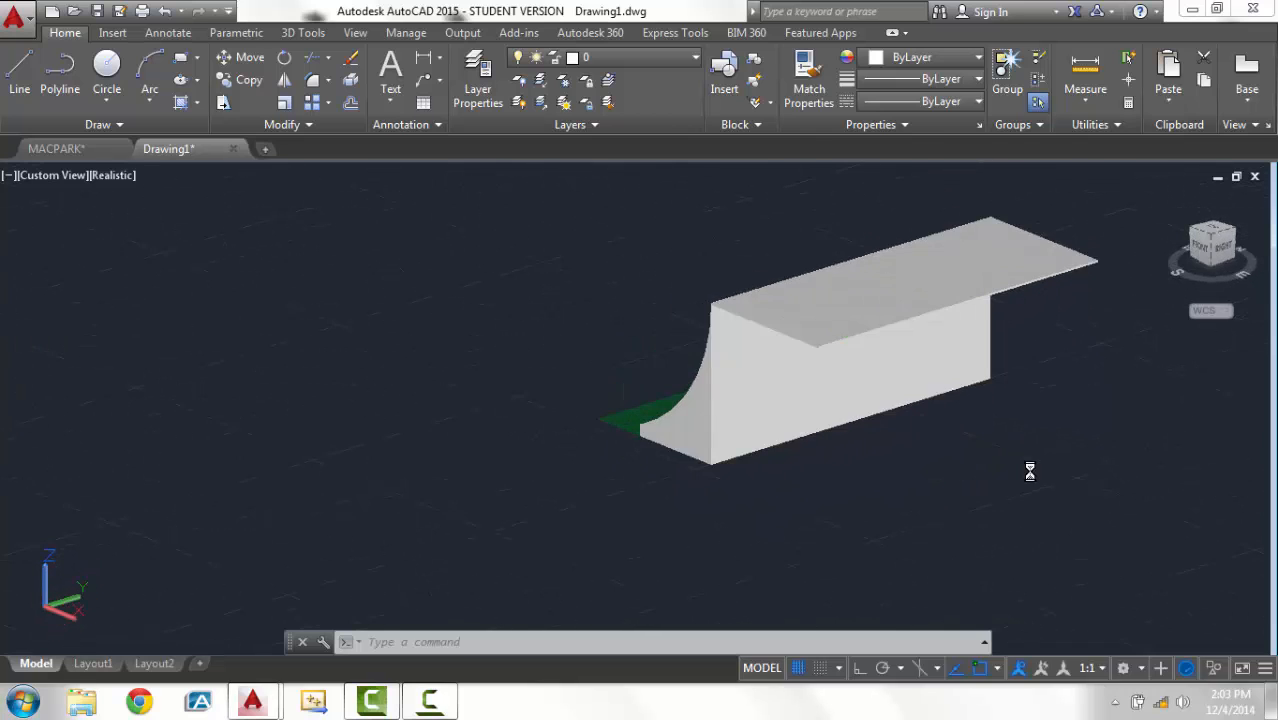
type("Dist")
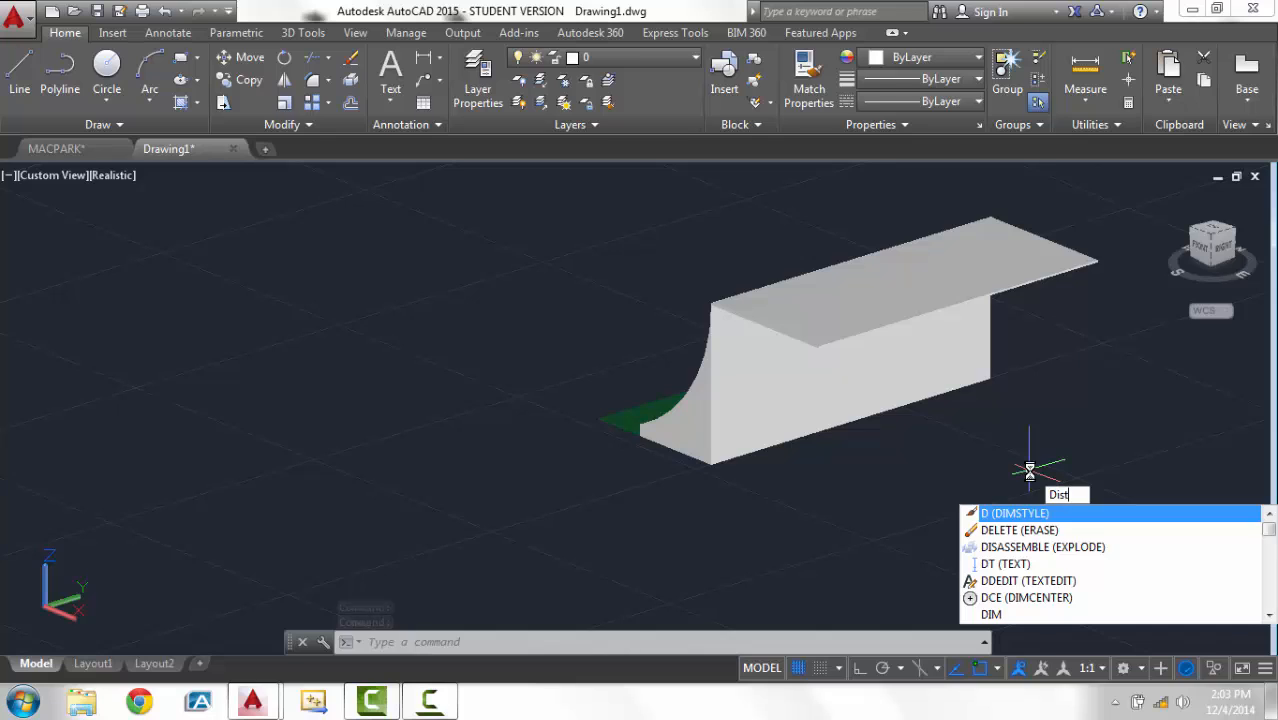
key("Return")
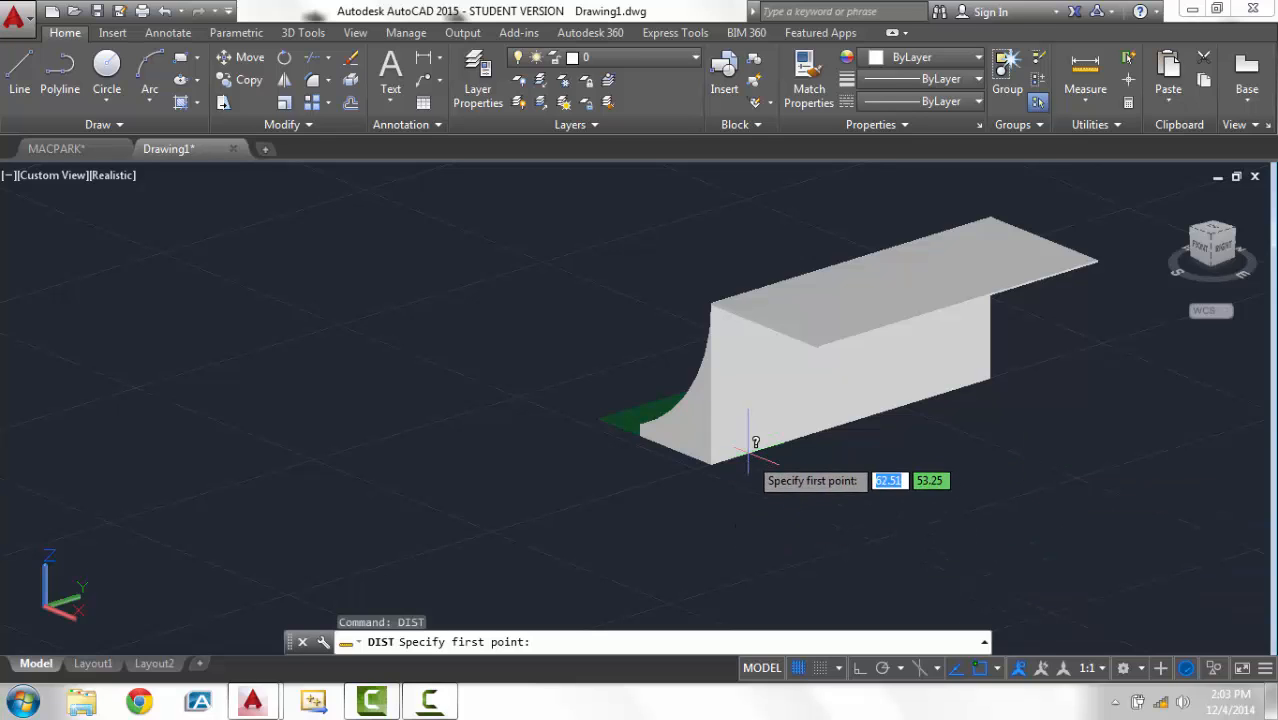
left_click(708, 462)
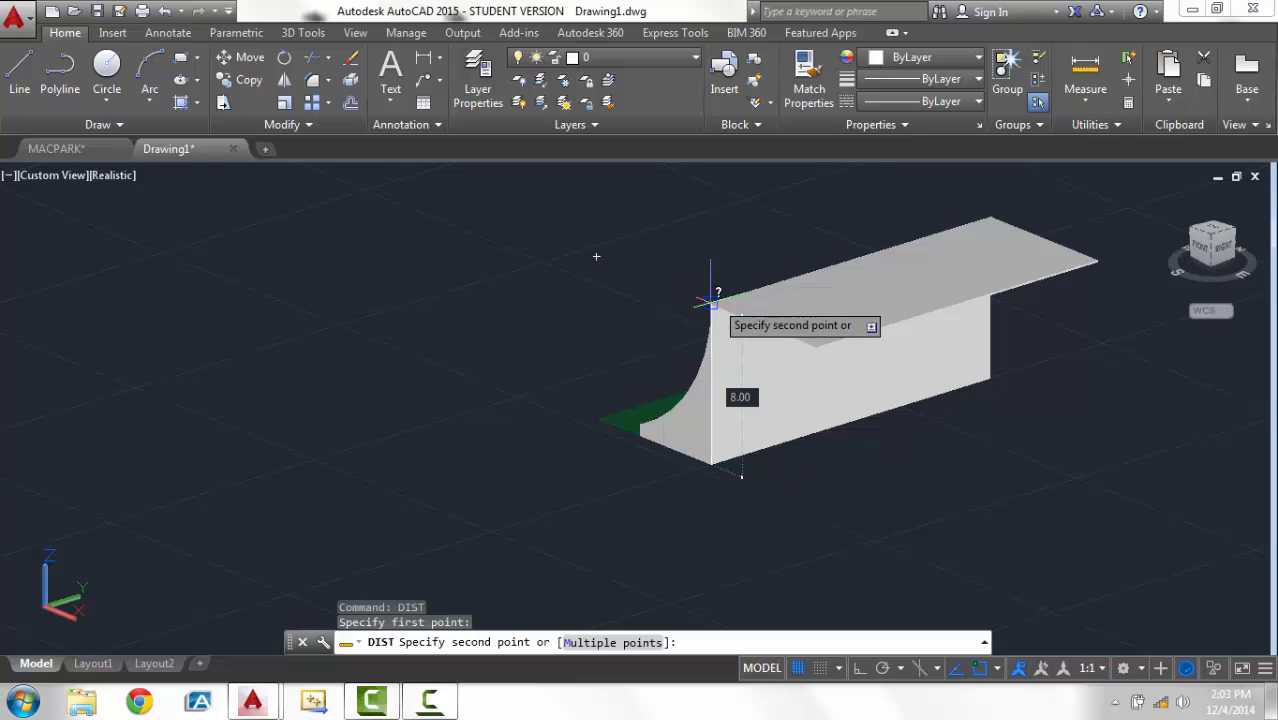
key("Escape")
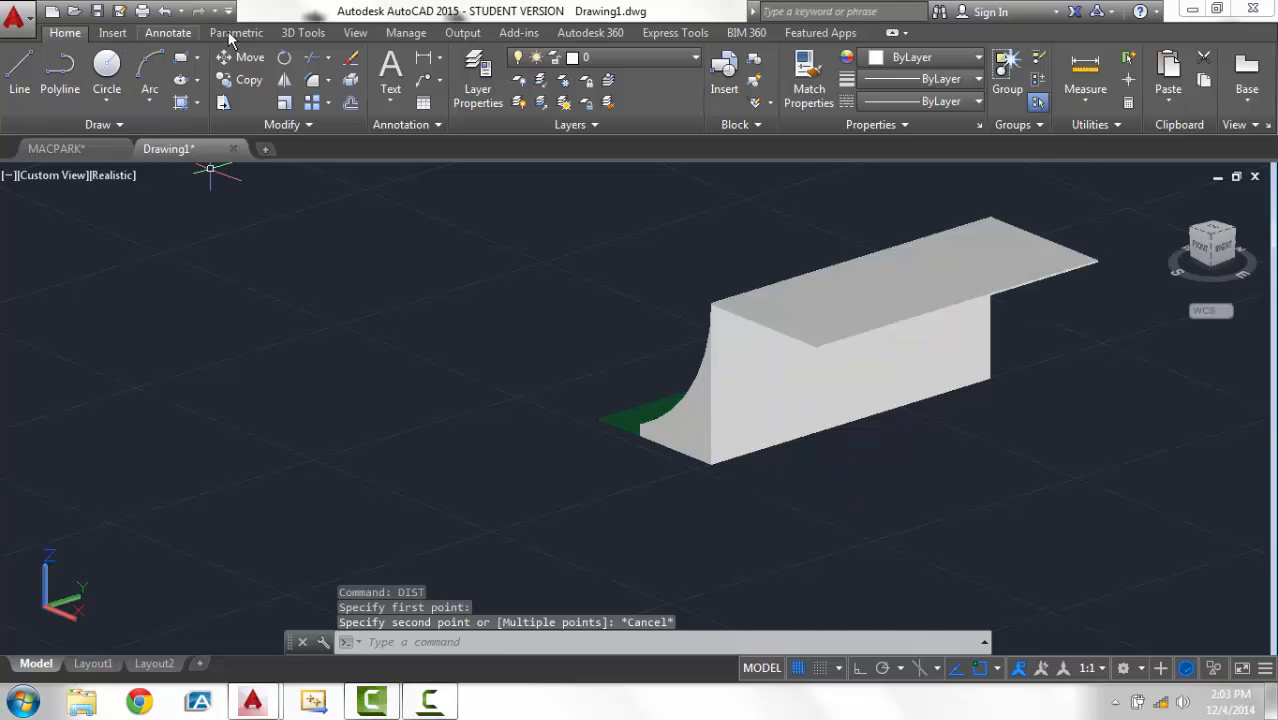
Create a thin box post beside the ramp with length 0.1, width 0.1 and height 8.
left_click(297, 33)
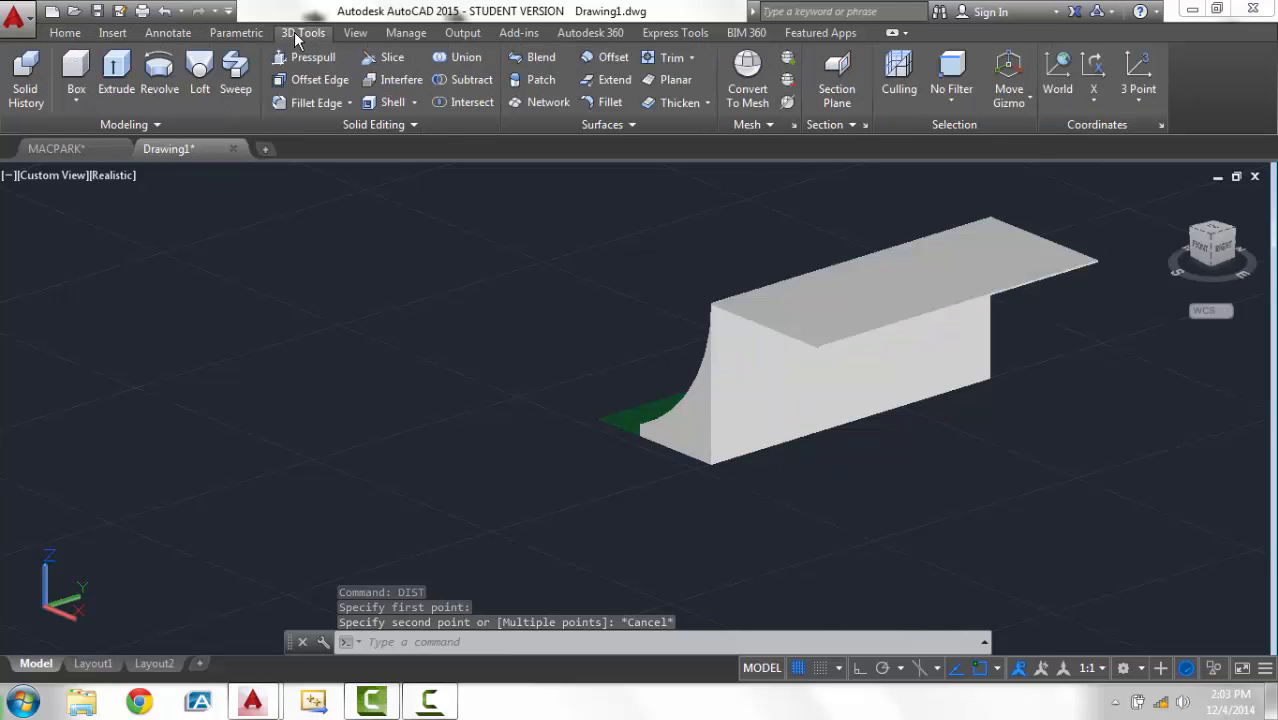
left_click(78, 70)
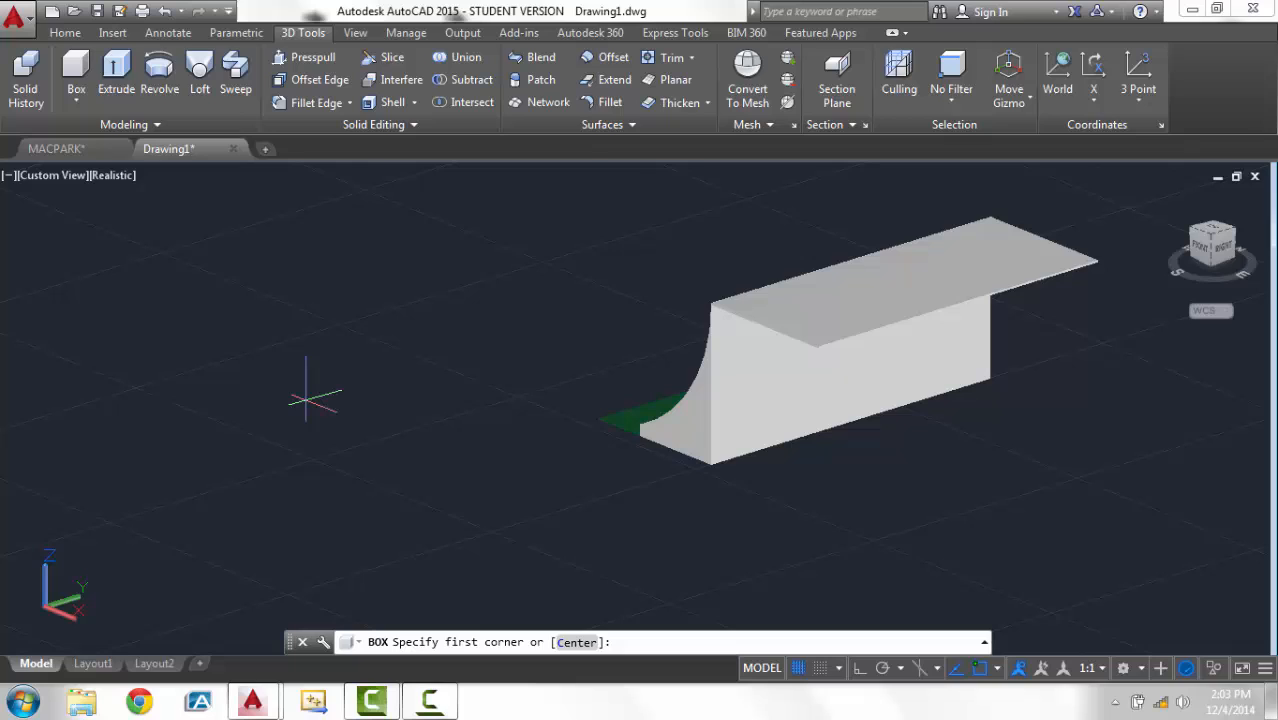
left_click(519, 522)
type("l")
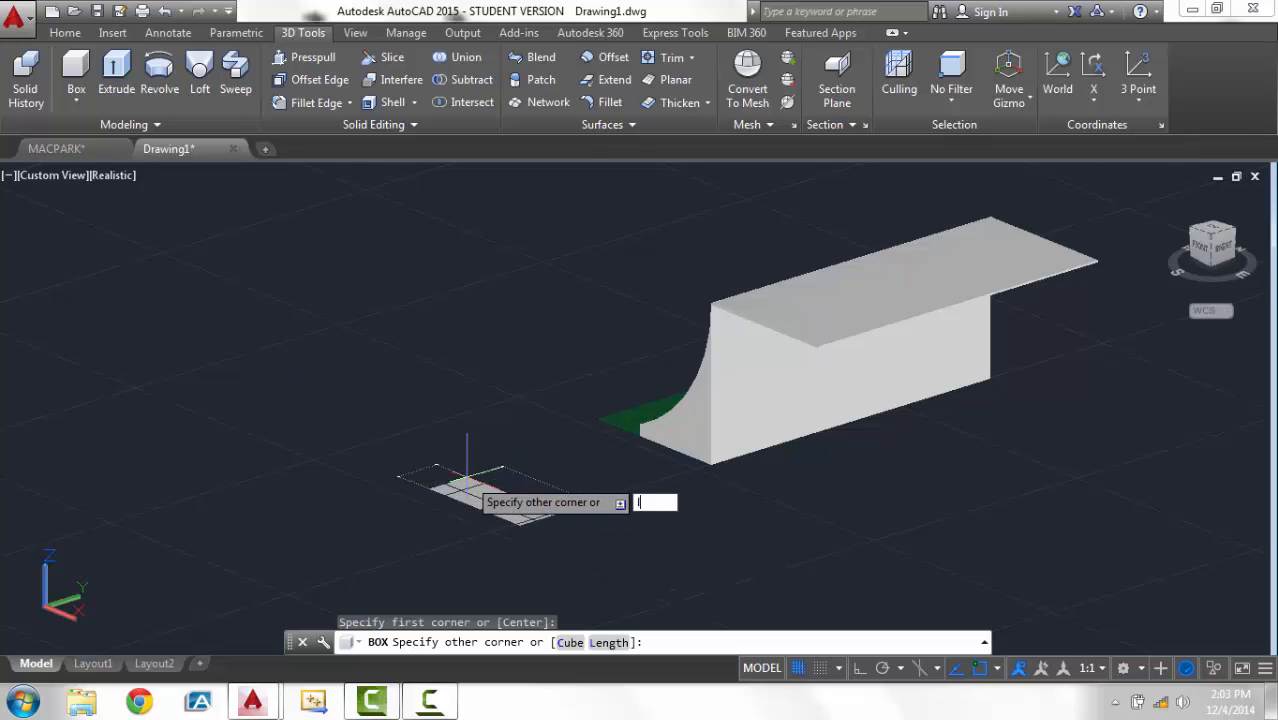
key("Return")
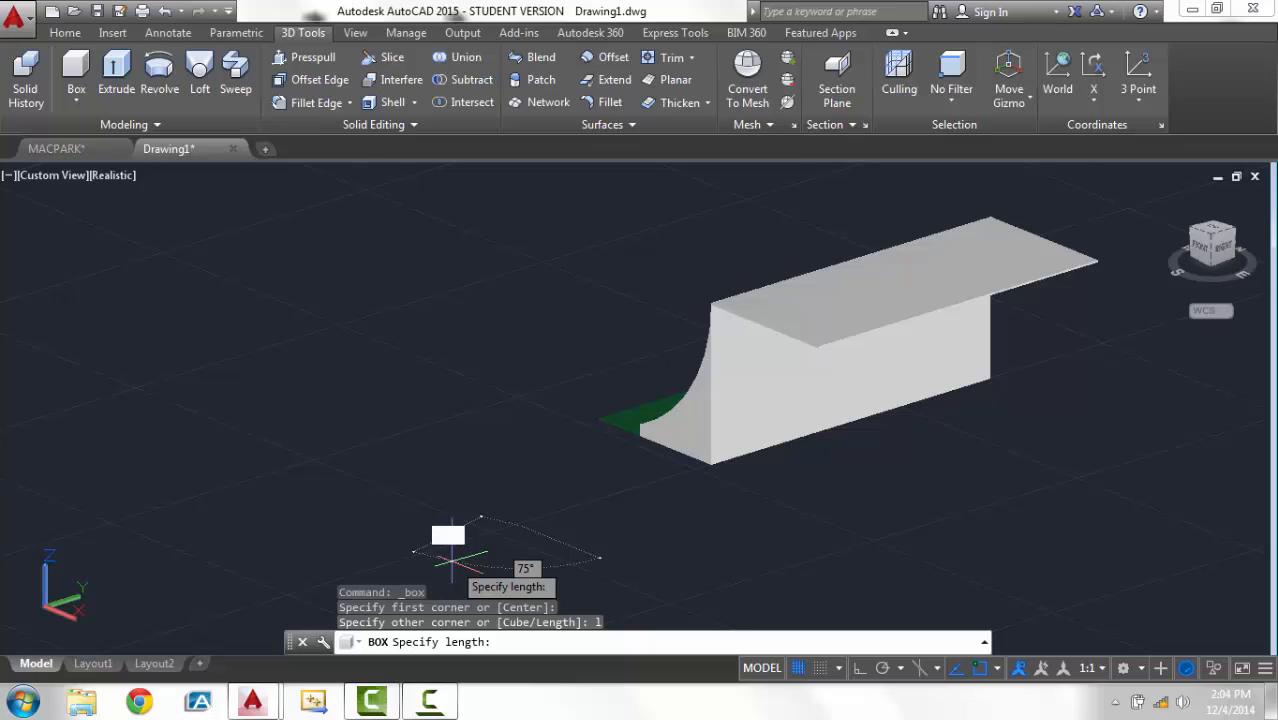
type(".1")
key("Return")
type(".1")
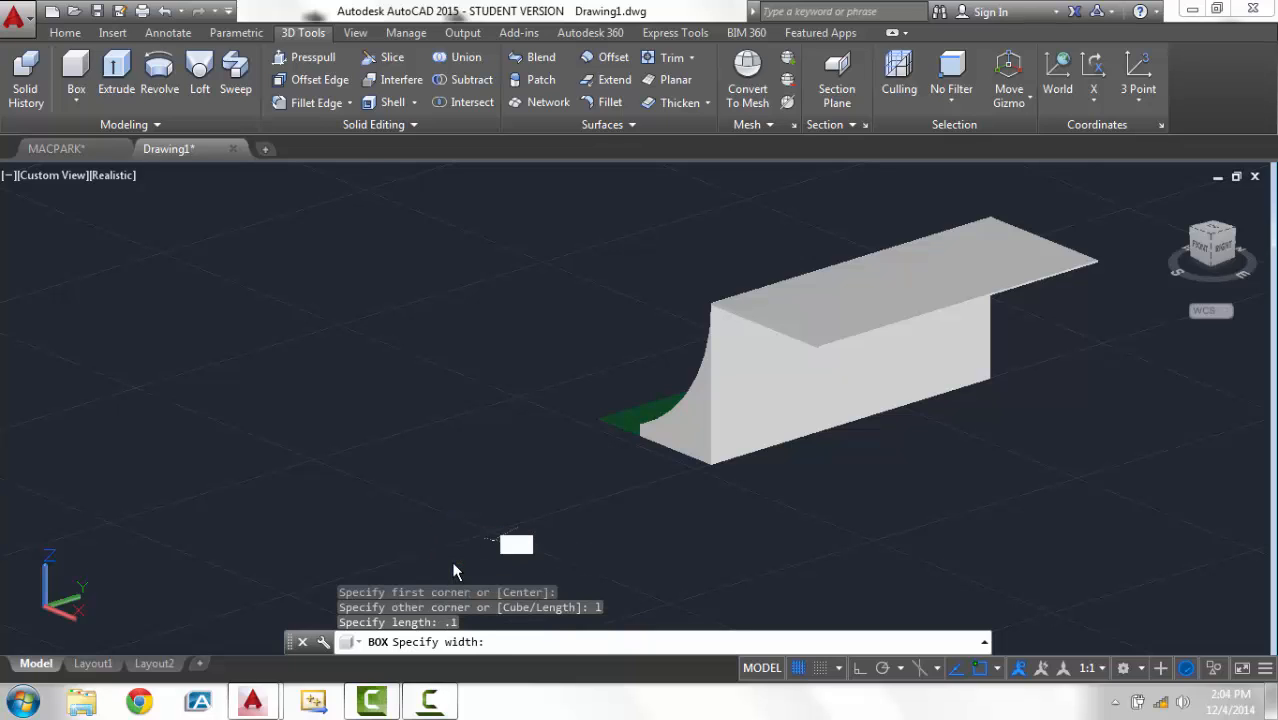
key("Return")
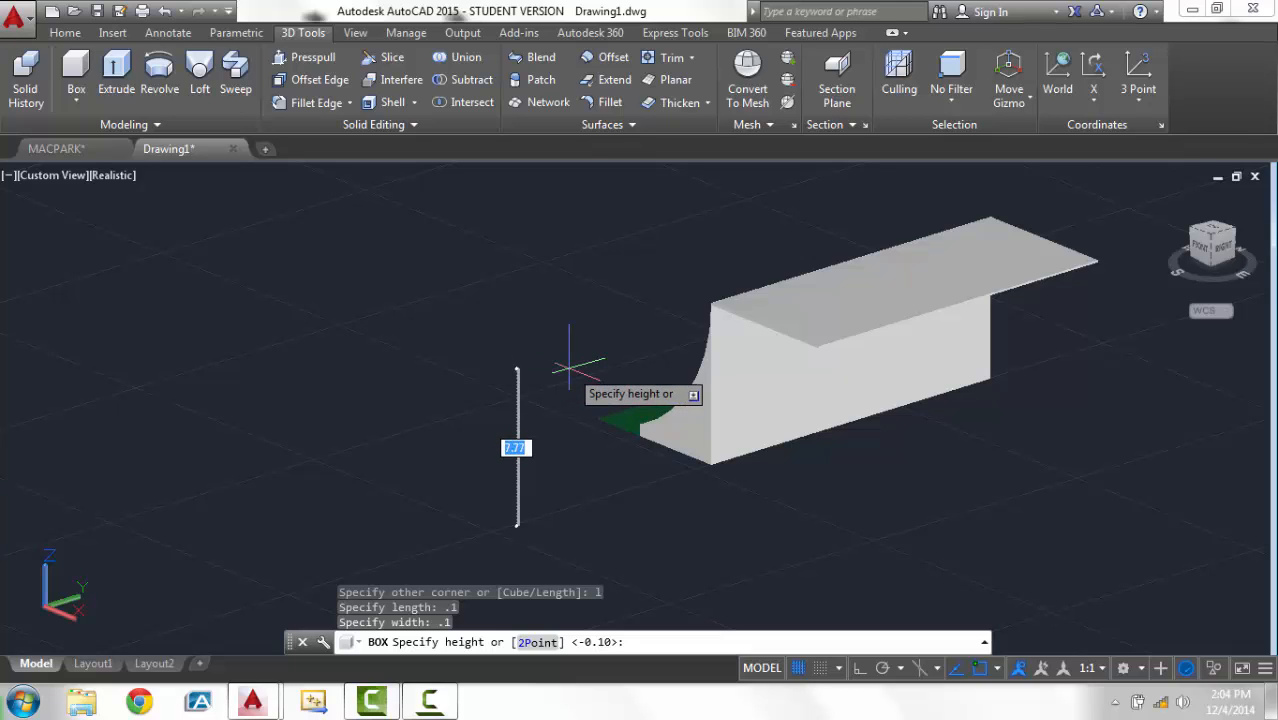
type("8")
key("Return")
scroll(530, 403, "up", 3)
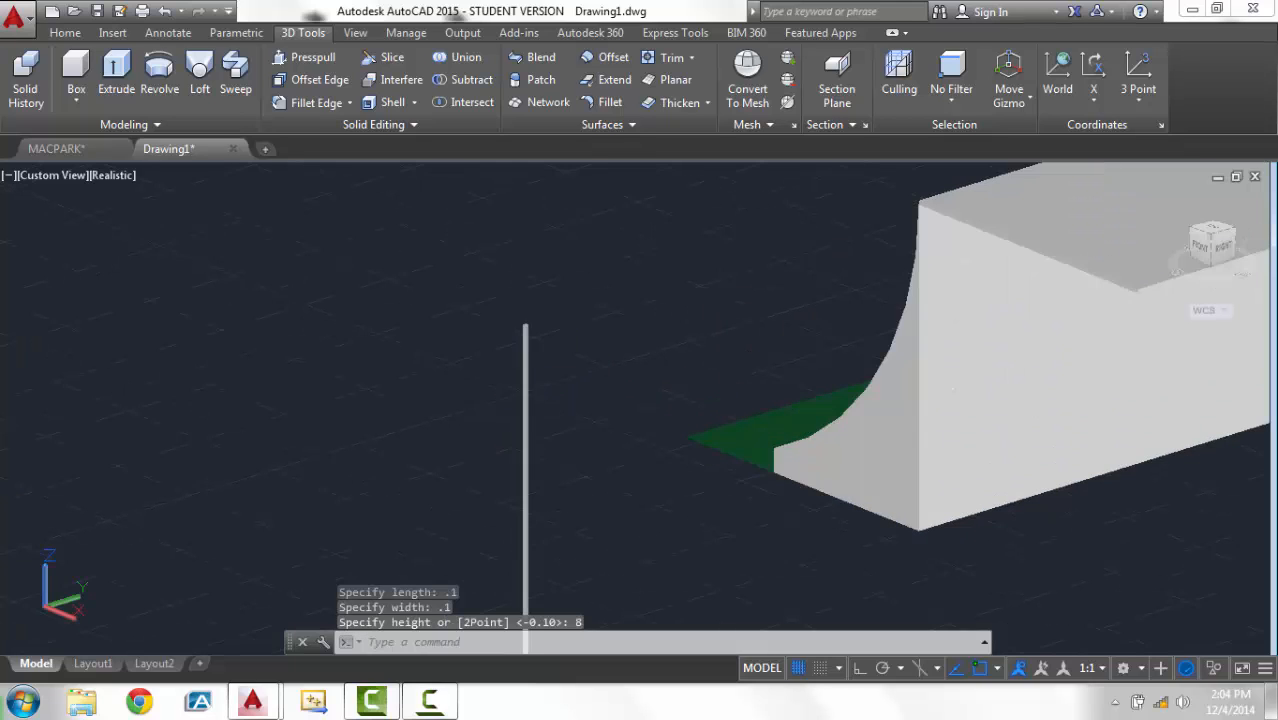
scroll(509, 390, "down", 3)
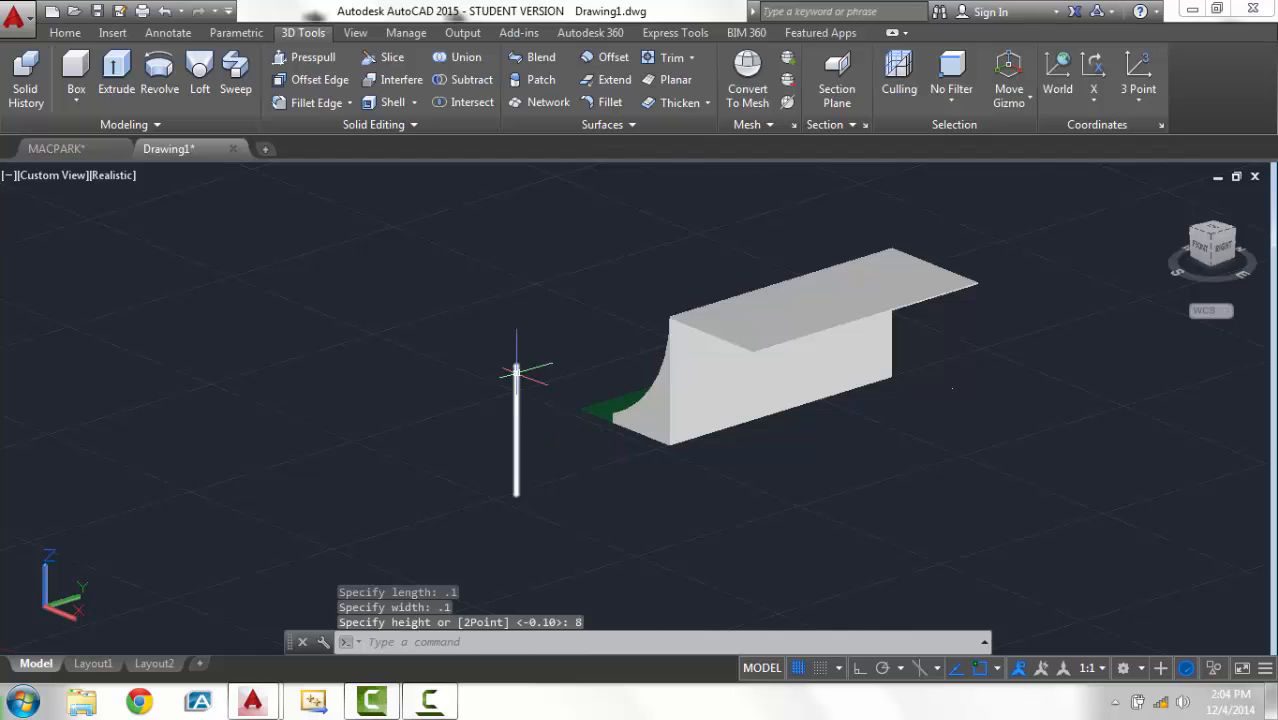
type("m")
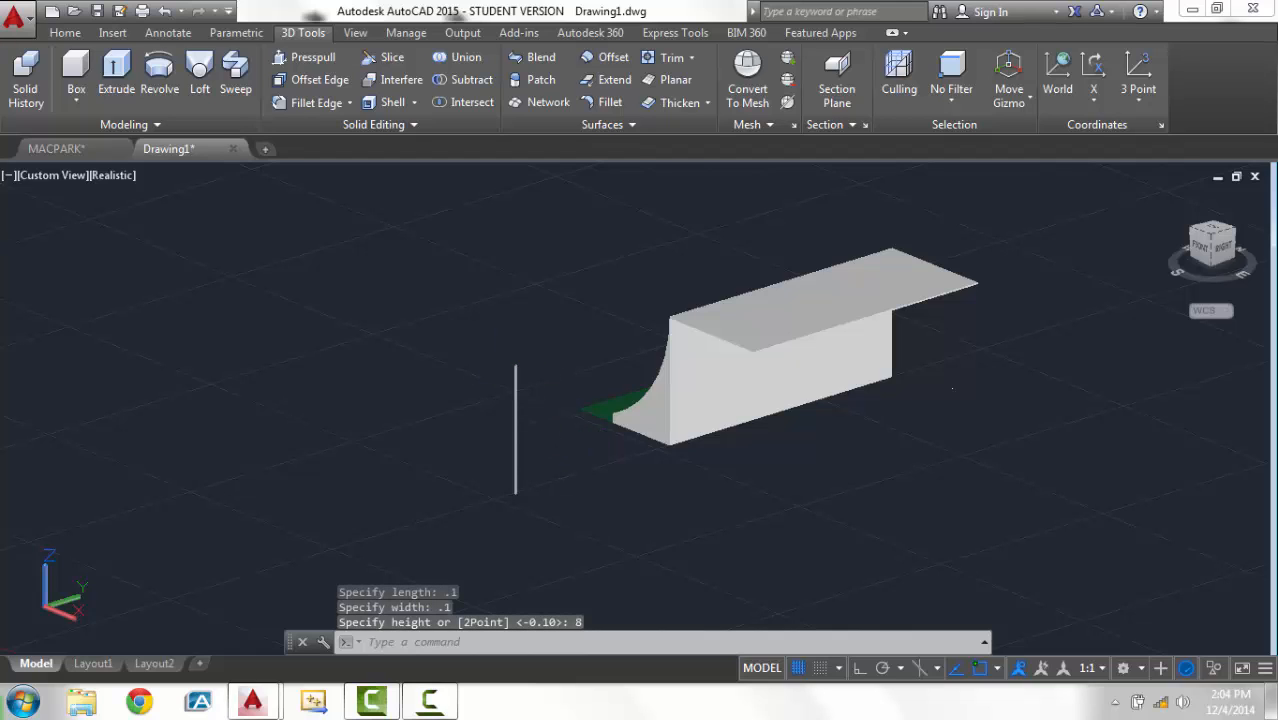
key("Return")
key("Escape")
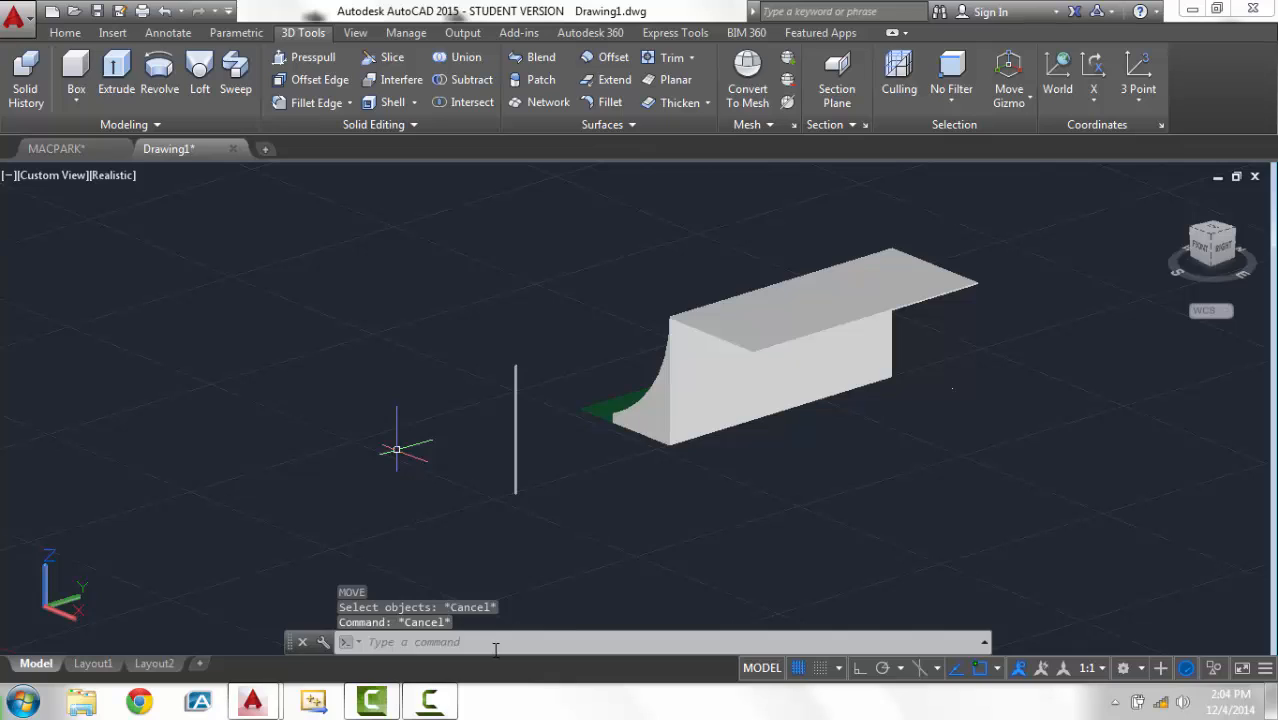
Turn on Ortho mode and move the thin post by its top corner to the underside of the platform's nearest overhanging corner.
key("F8")
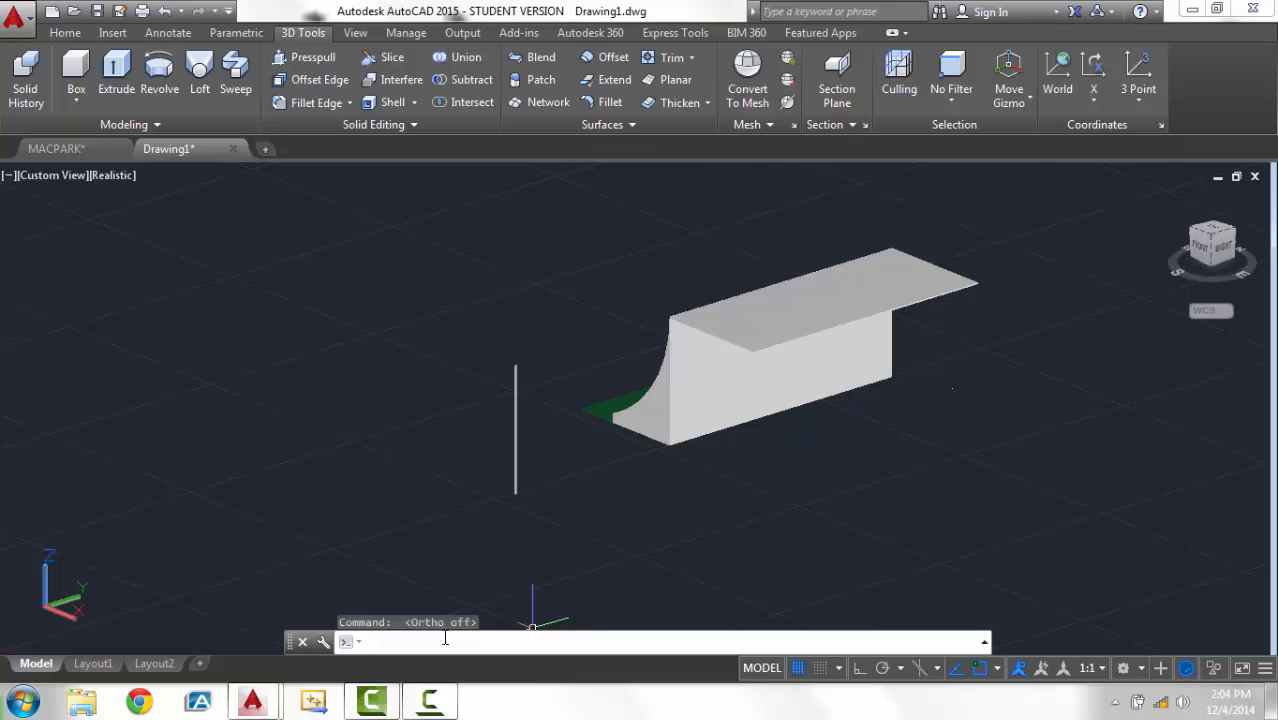
key("F8")
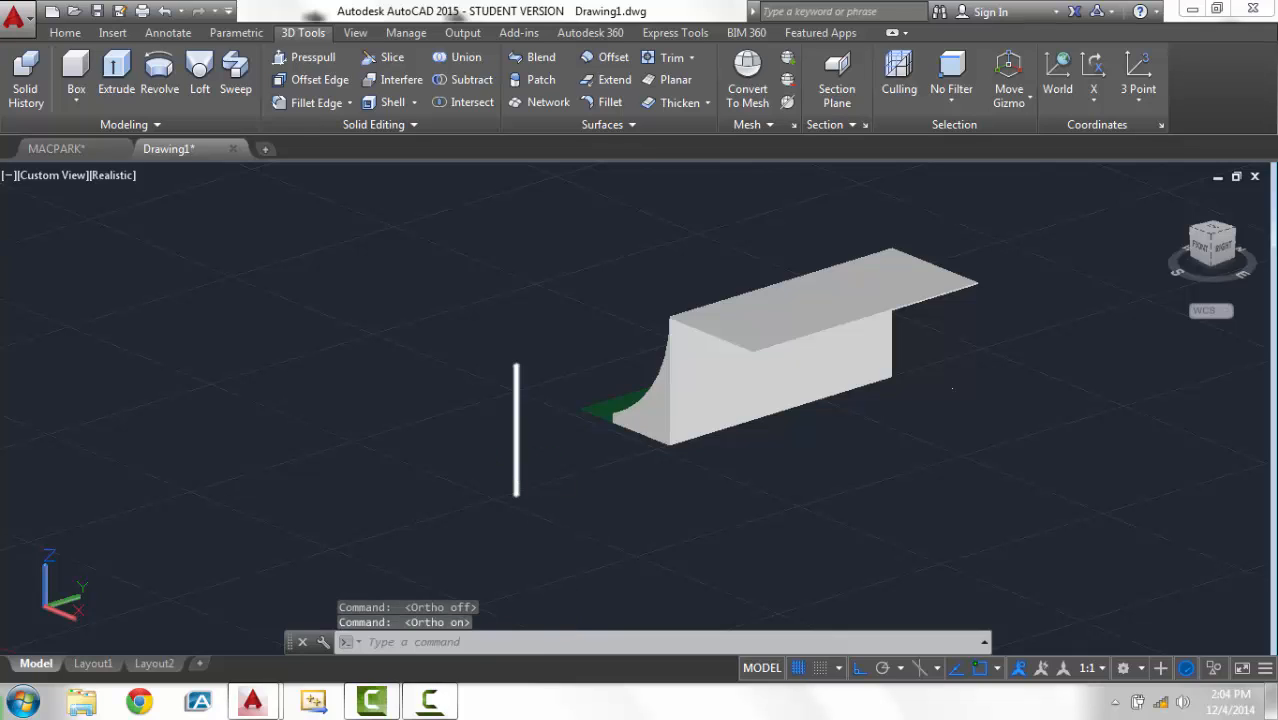
type("m")
key("Return")
scroll(516, 366, "up", 3)
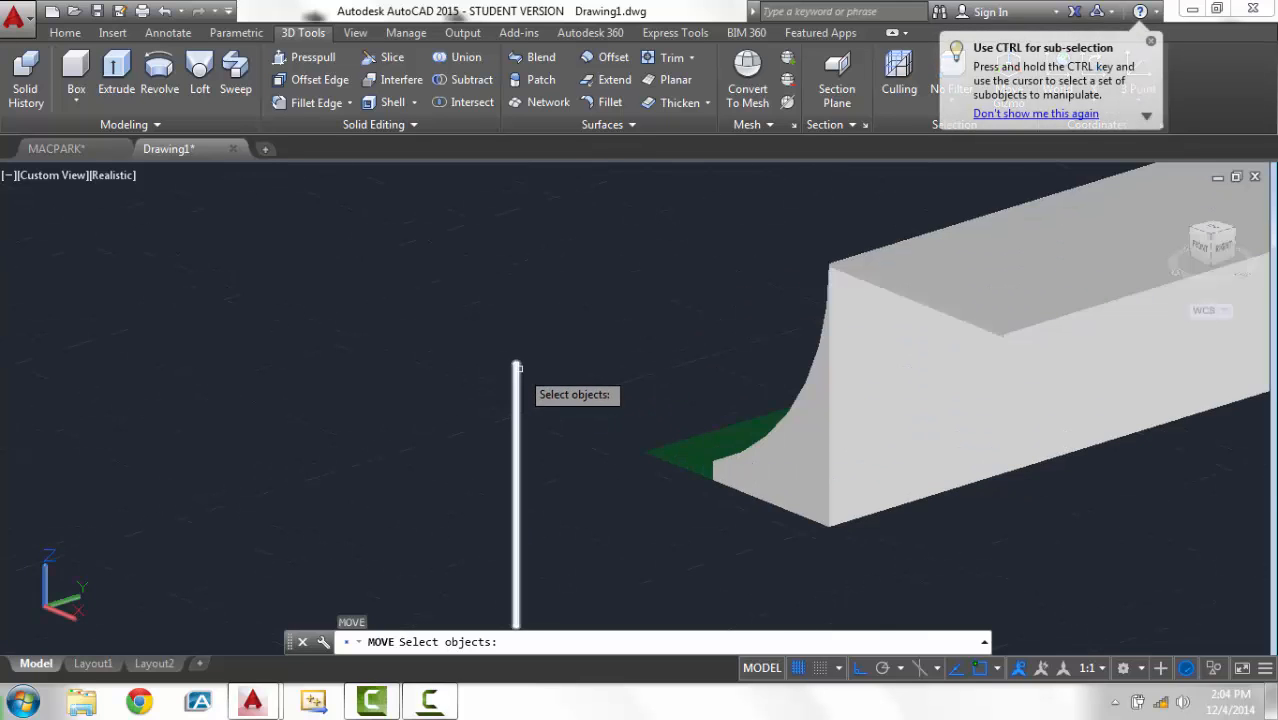
scroll(518, 362, "up", 3)
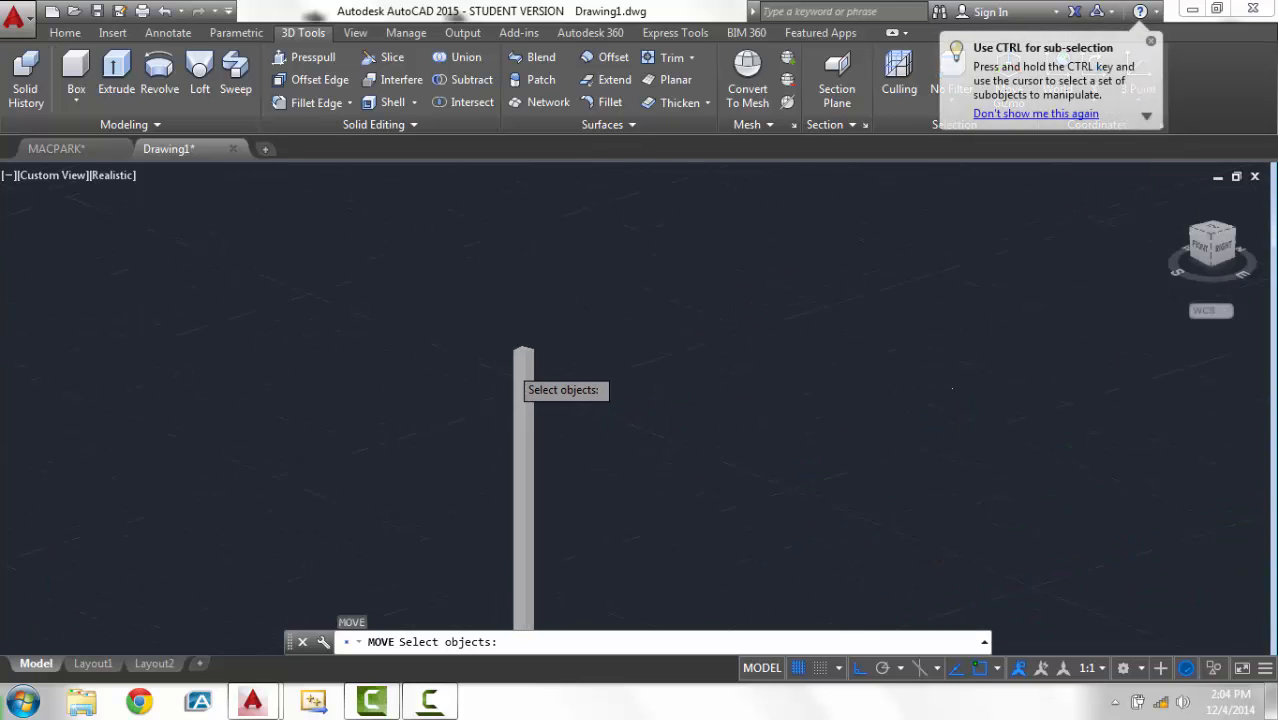
left_click(530, 348)
key("Return")
left_click(530, 350)
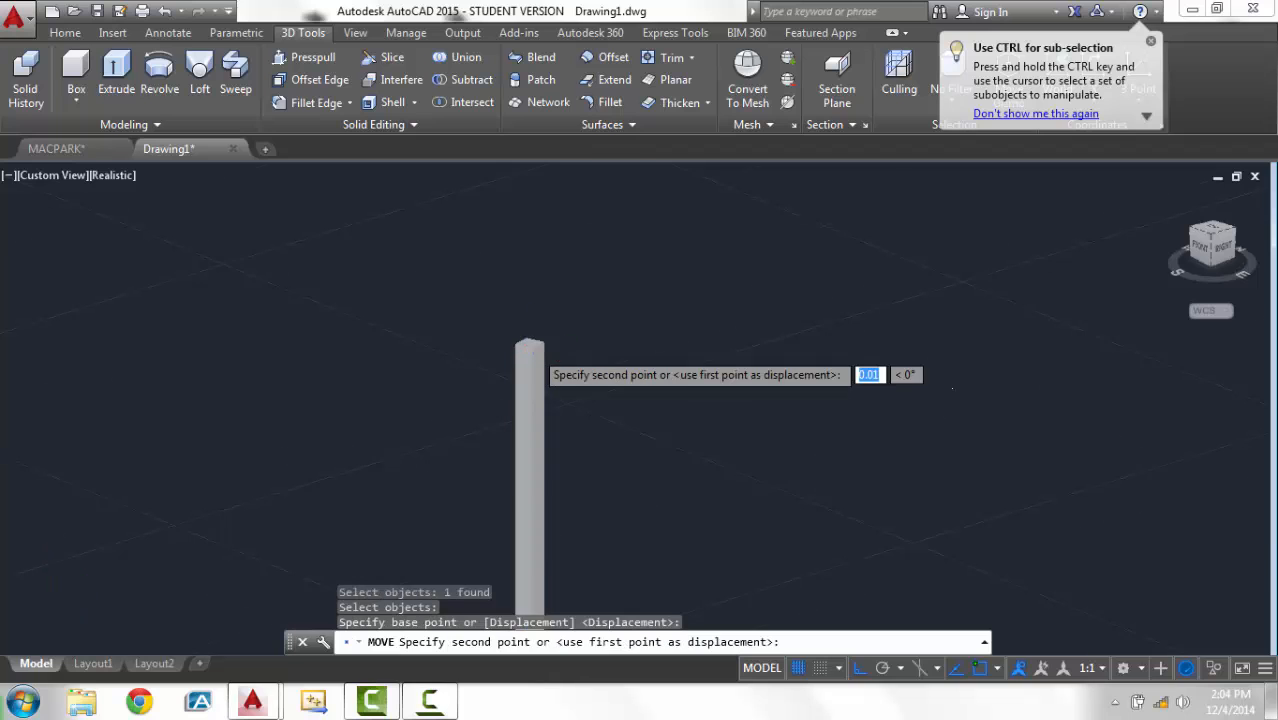
scroll(531, 352, "down", 5)
scroll(822, 314, "up", 2)
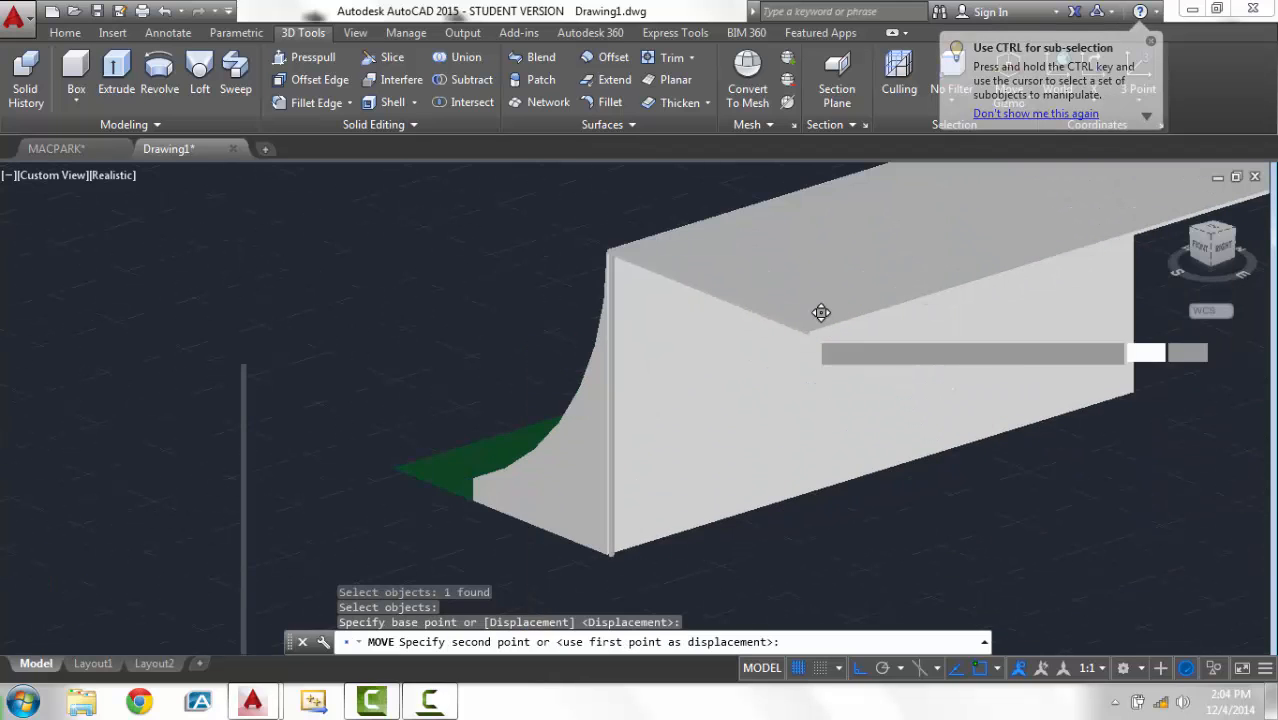
left_click(808, 336)
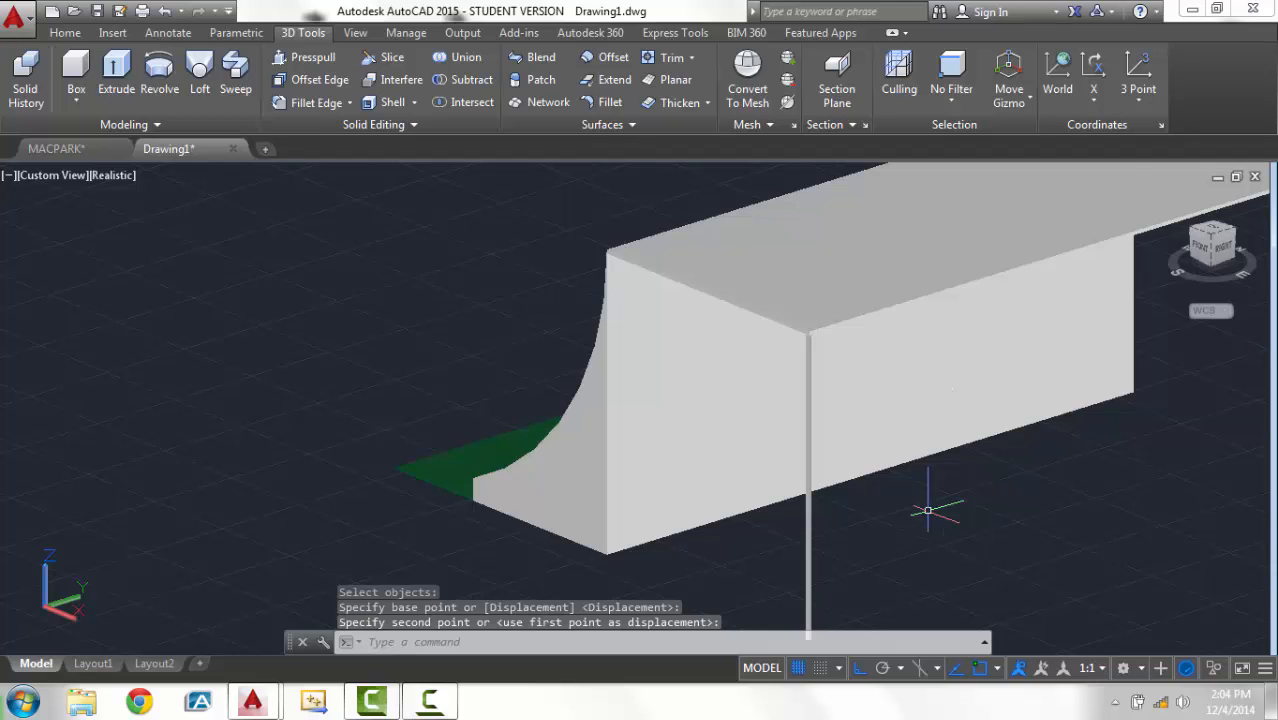
Copy the support post by its top corner to the platform's other overhanging corner, along the rear edge.
type("co")
key("Return")
scroll(840, 360, "up", 3)
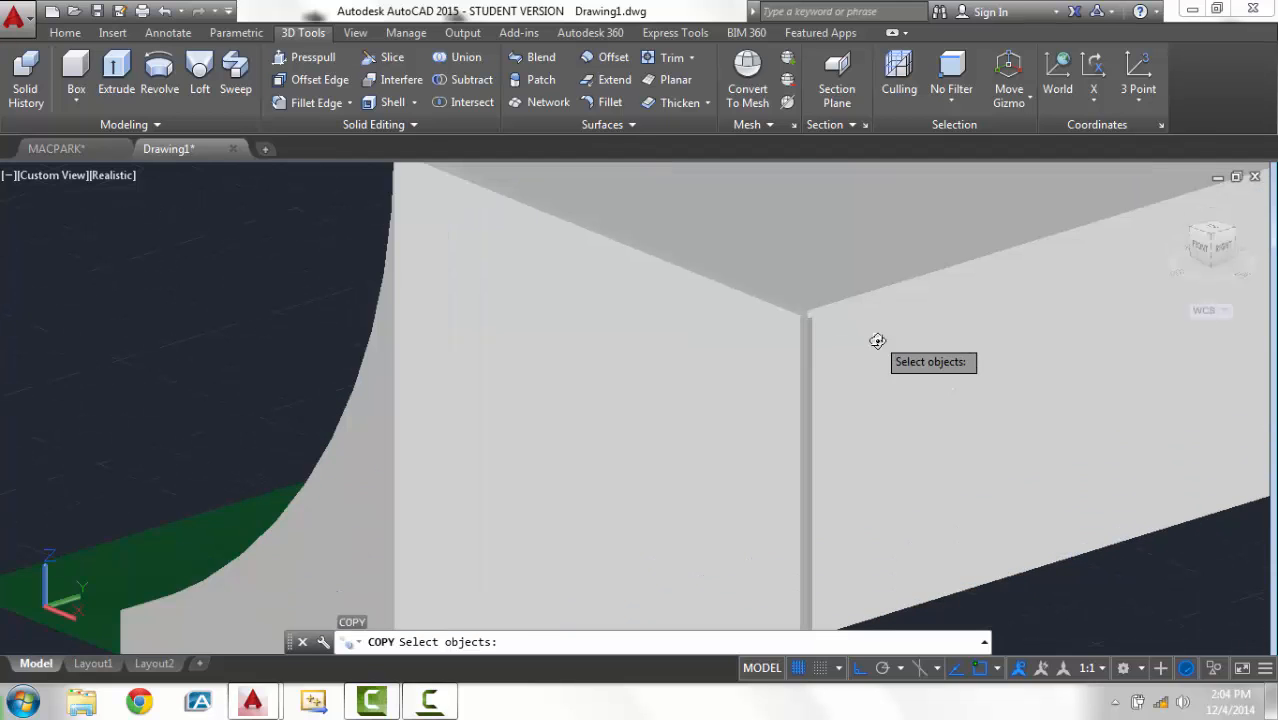
middle_click_drag(877, 341, 790, 355, "shift")
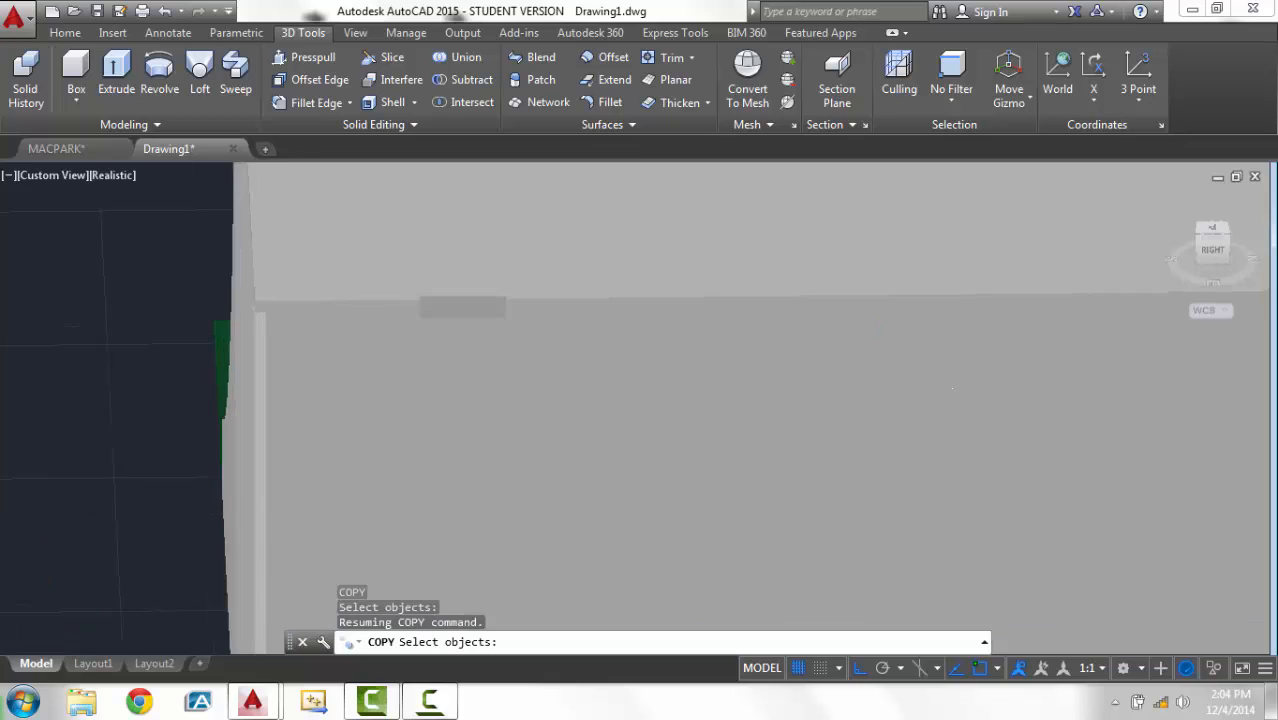
scroll(414, 298, "up", 3)
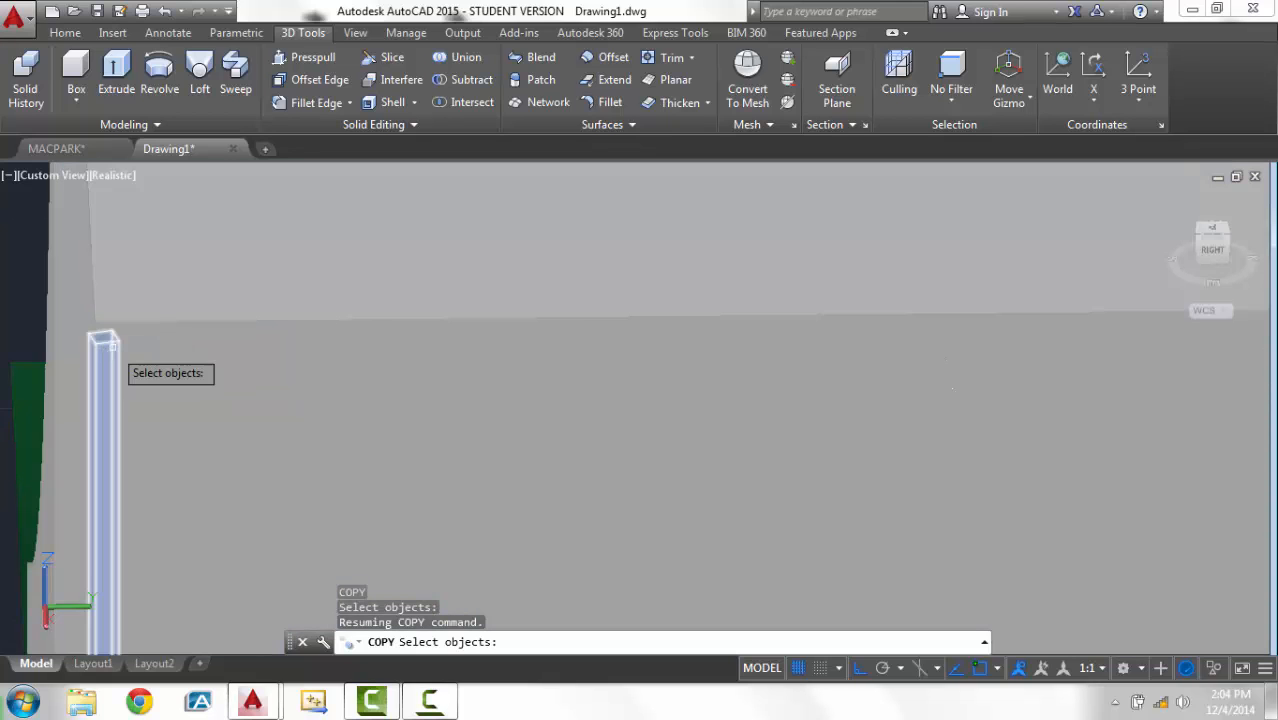
left_click(110, 345)
key("Return")
left_click(122, 336)
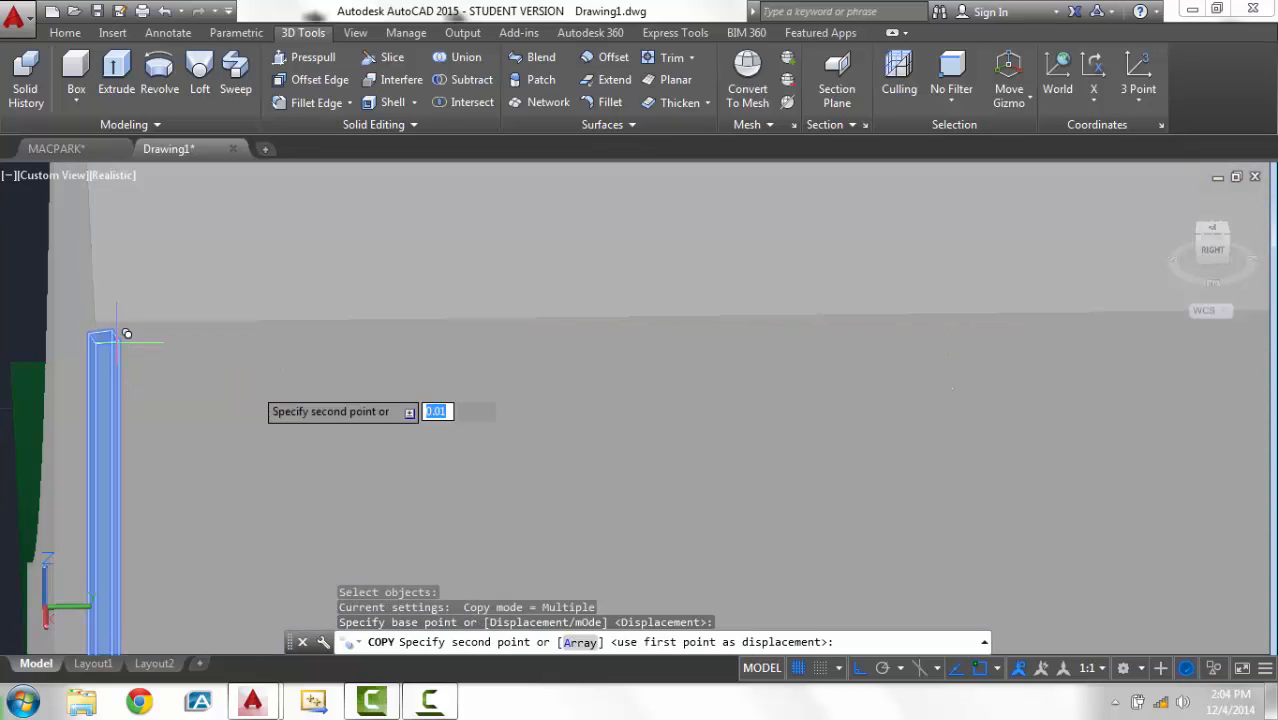
scroll(447, 380, "down", 5)
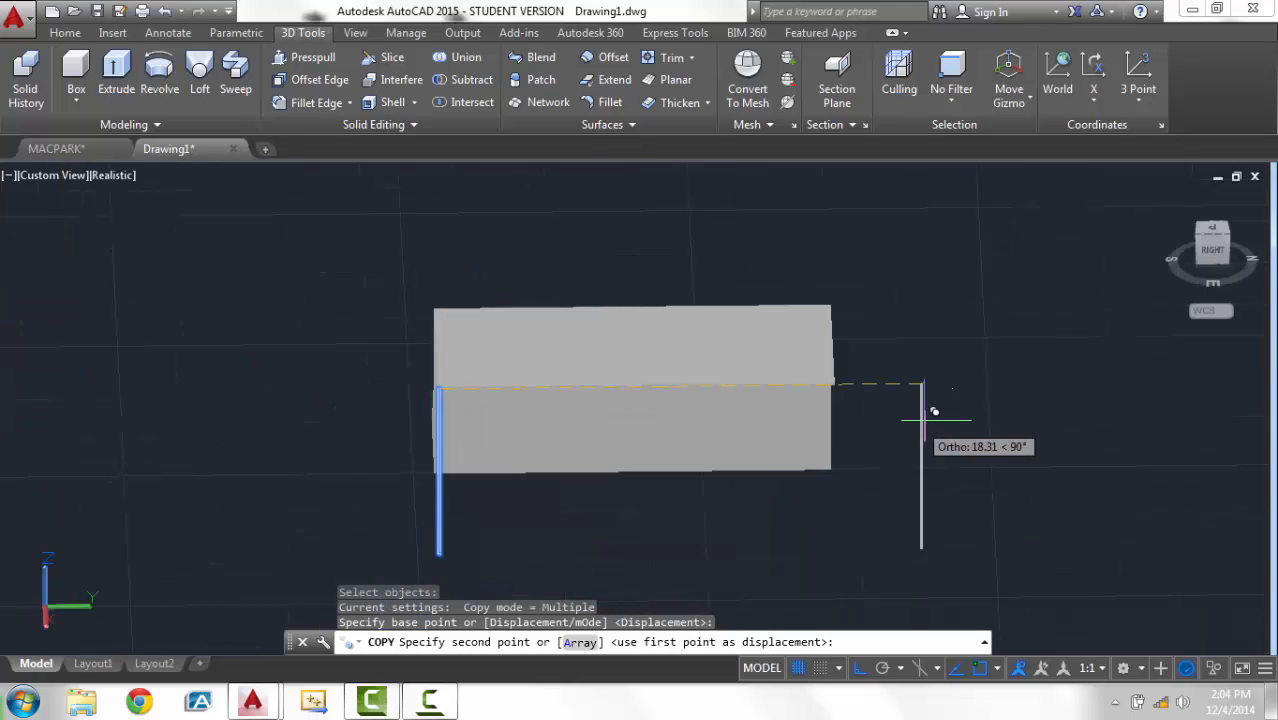
scroll(833, 399, "up", 5)
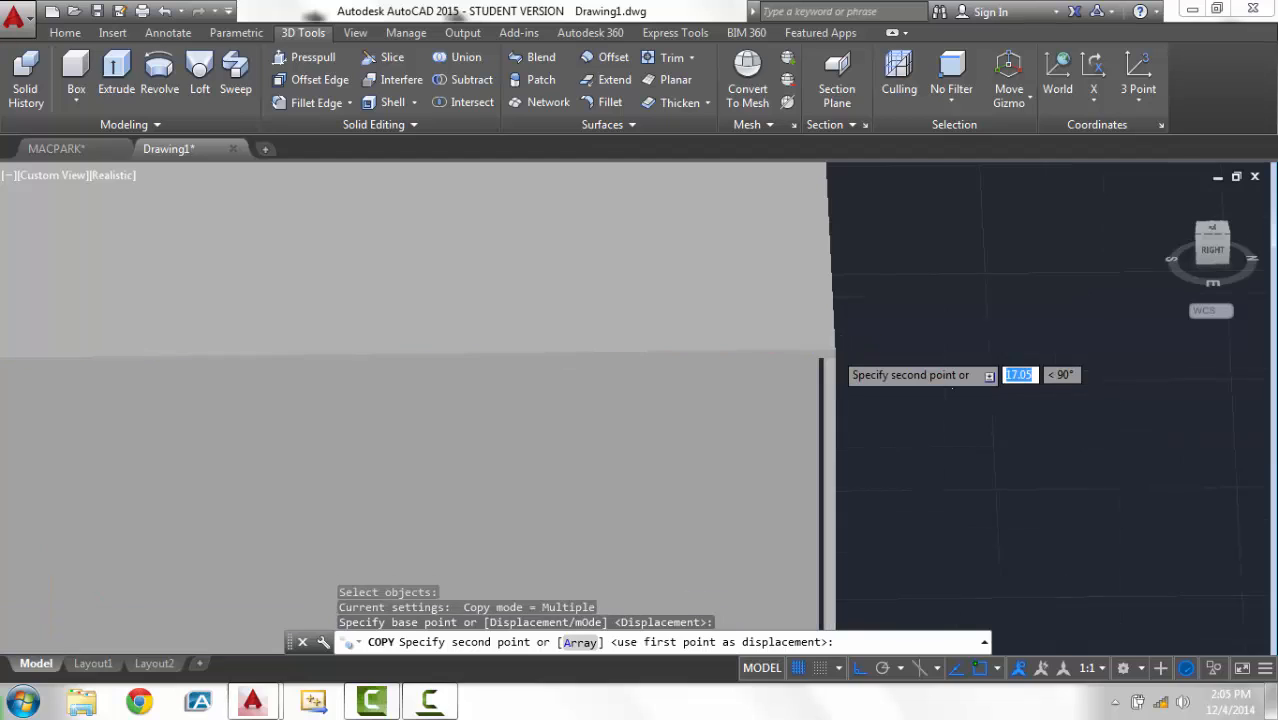
left_click(835, 374)
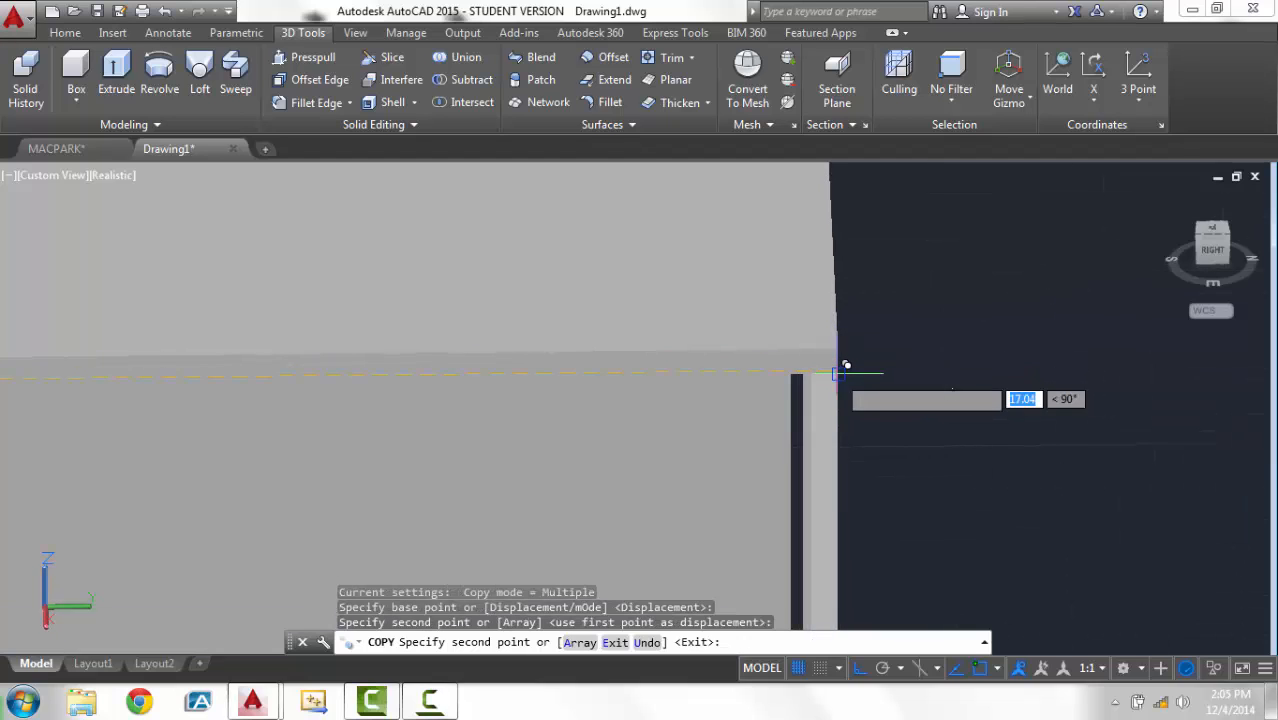
key("Escape")
key("Escape")
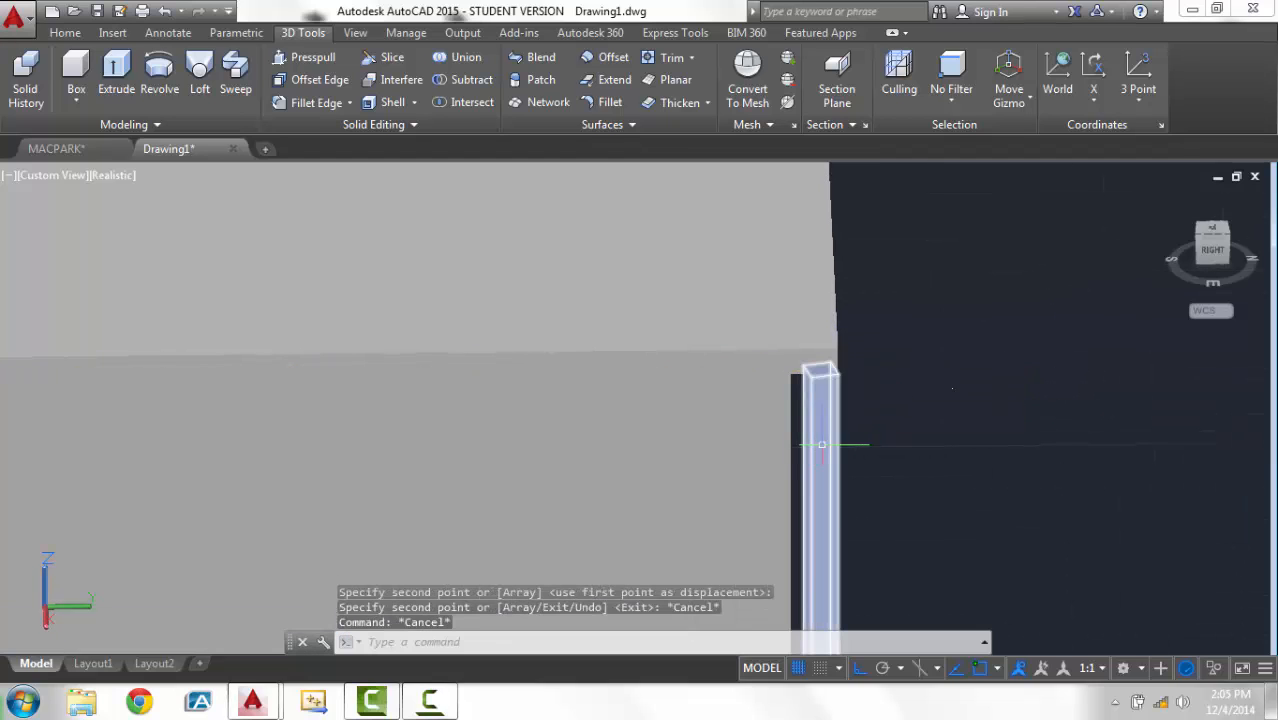
scroll(821, 444, "down", 4)
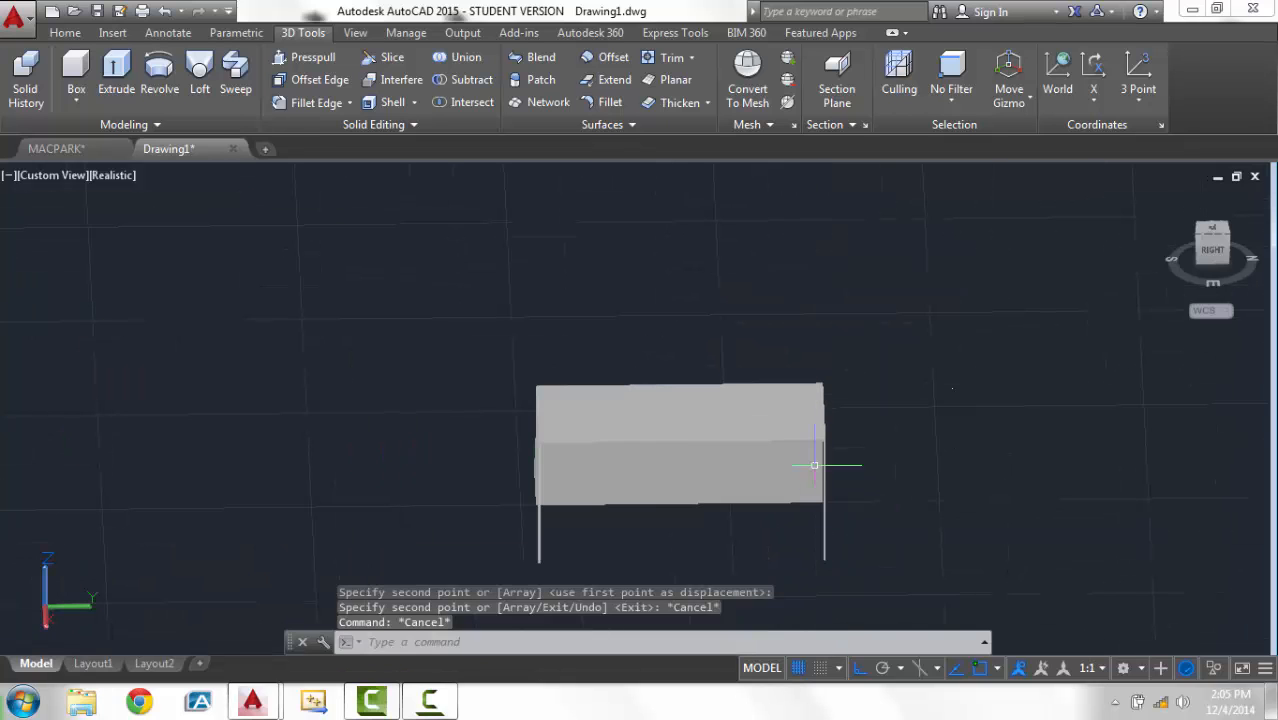
scroll(442, 513, "up", 5)
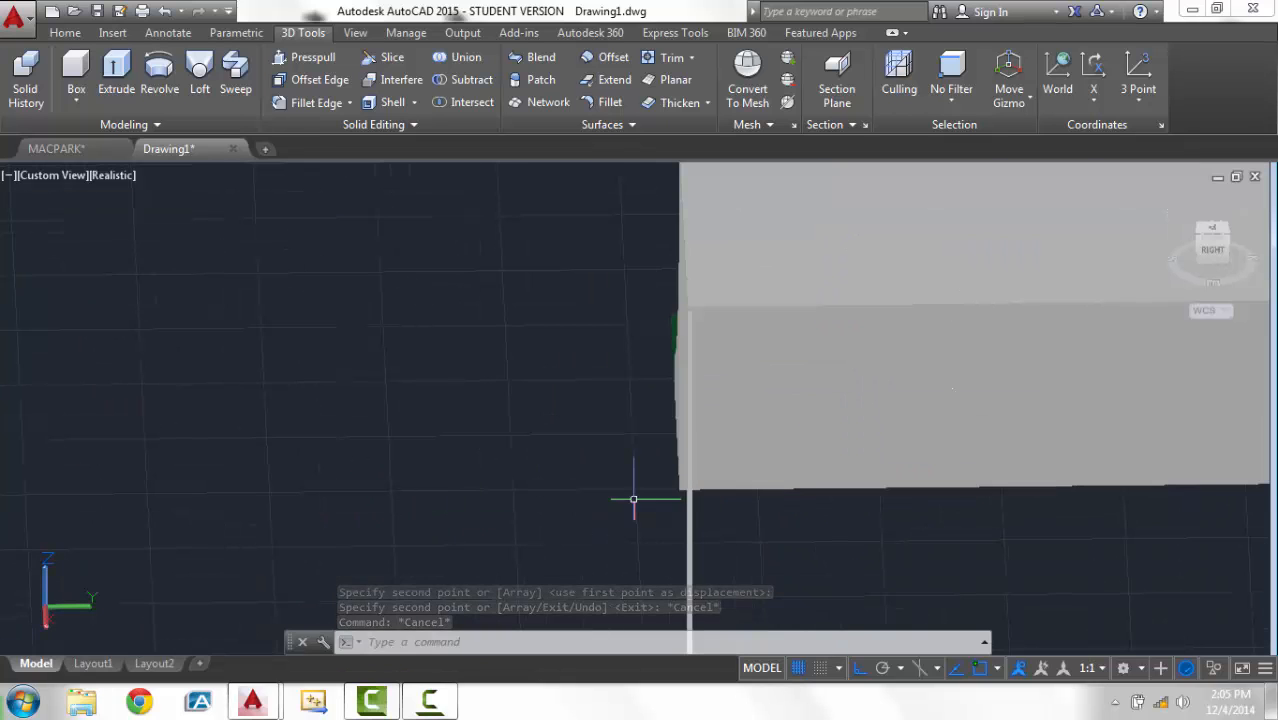
middle_click_drag(799, 531, 601, 404, "shift")
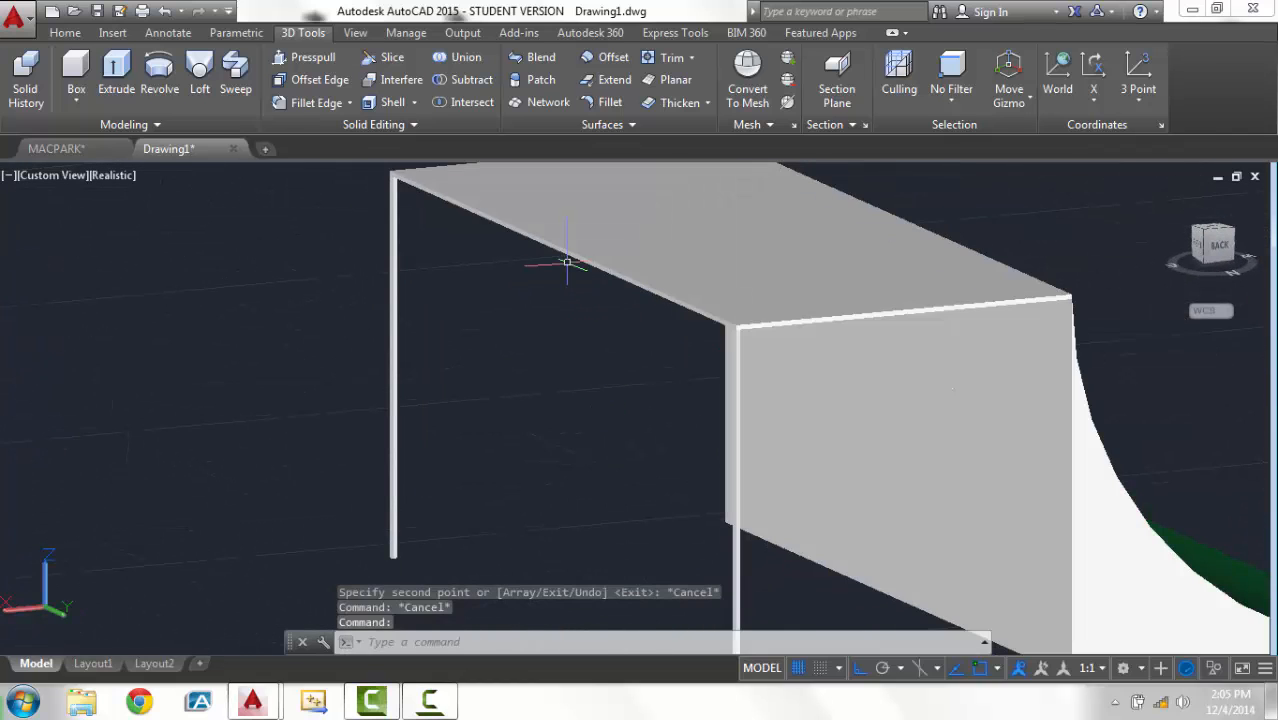
middle_click_drag(540, 287, 632, 490, "shift")
scroll(432, 381, "down", 4)
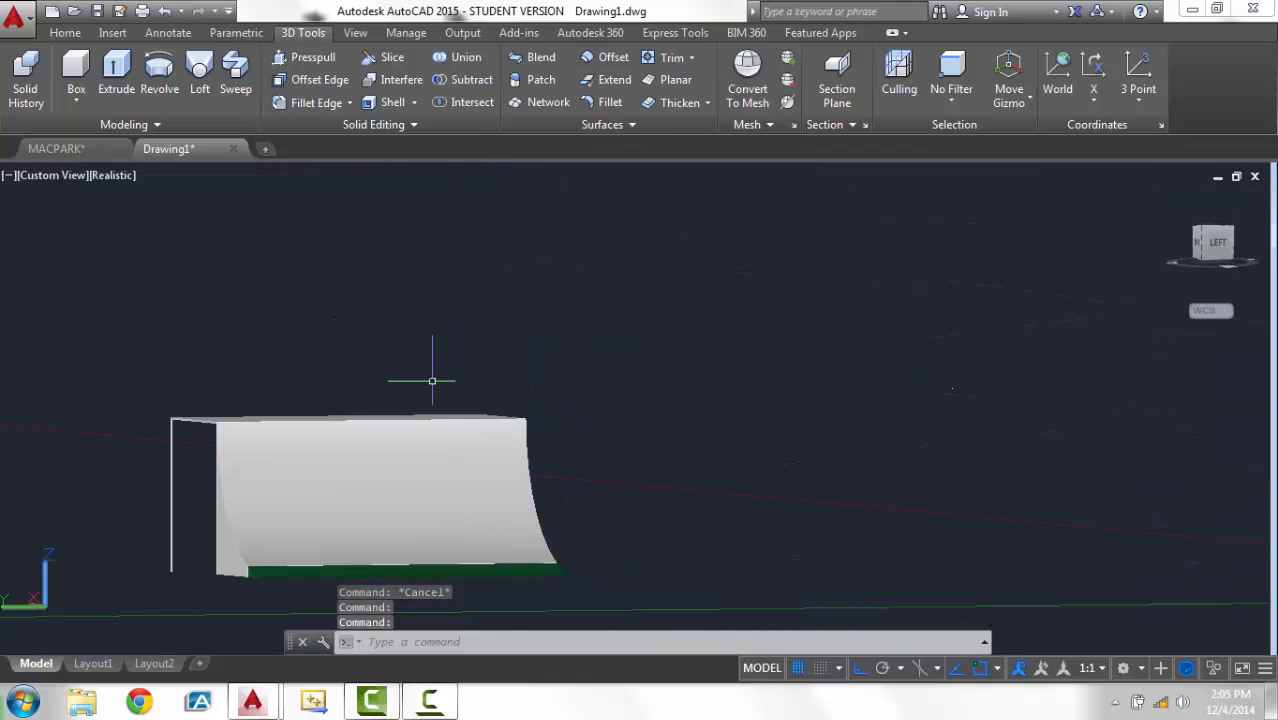
Examine the round coping along the quarter pipe's upper edge in the MACPARK drawing and return to Drawing1.
middle_click_drag(663, 564, 556, 575, "shift")
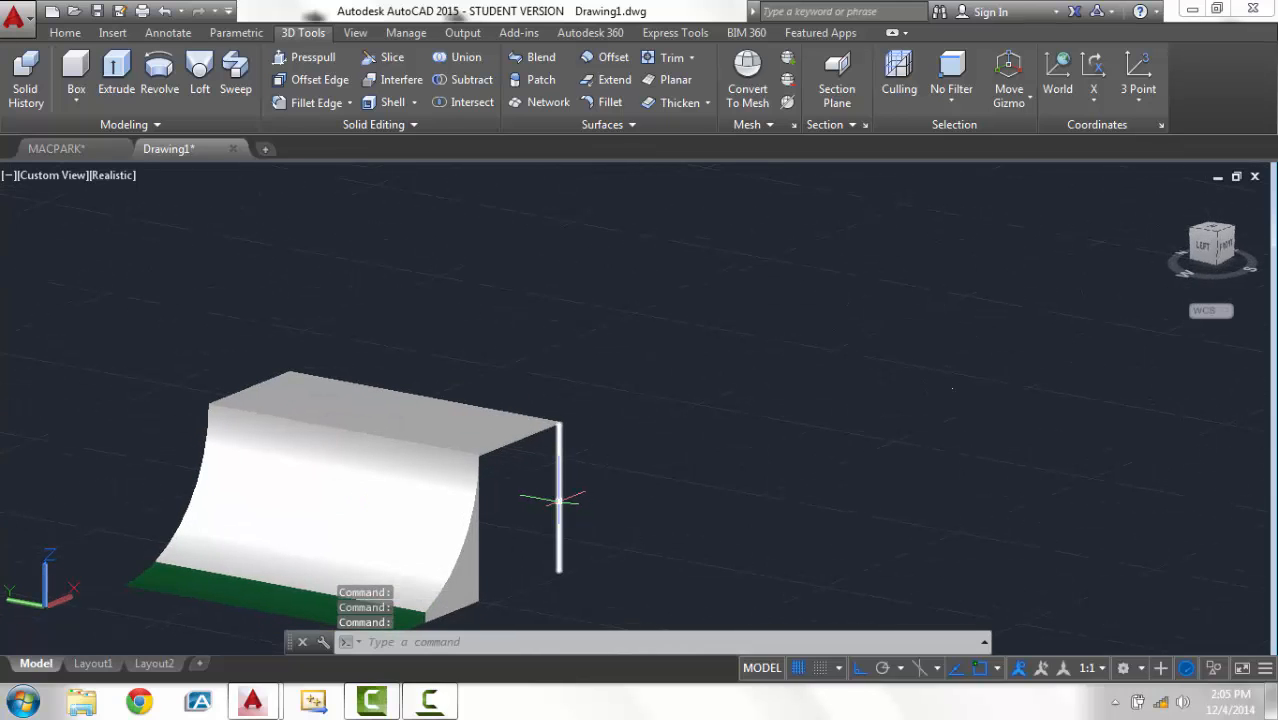
left_click(76, 102)
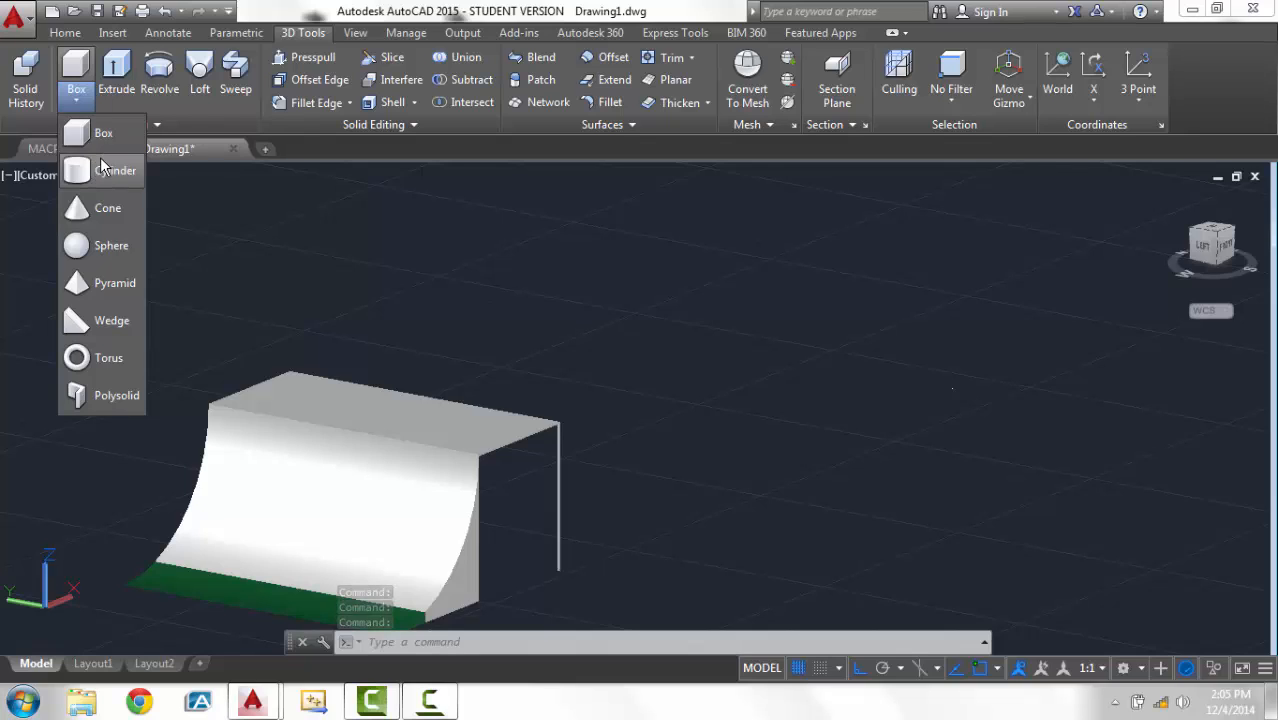
left_click(106, 160)
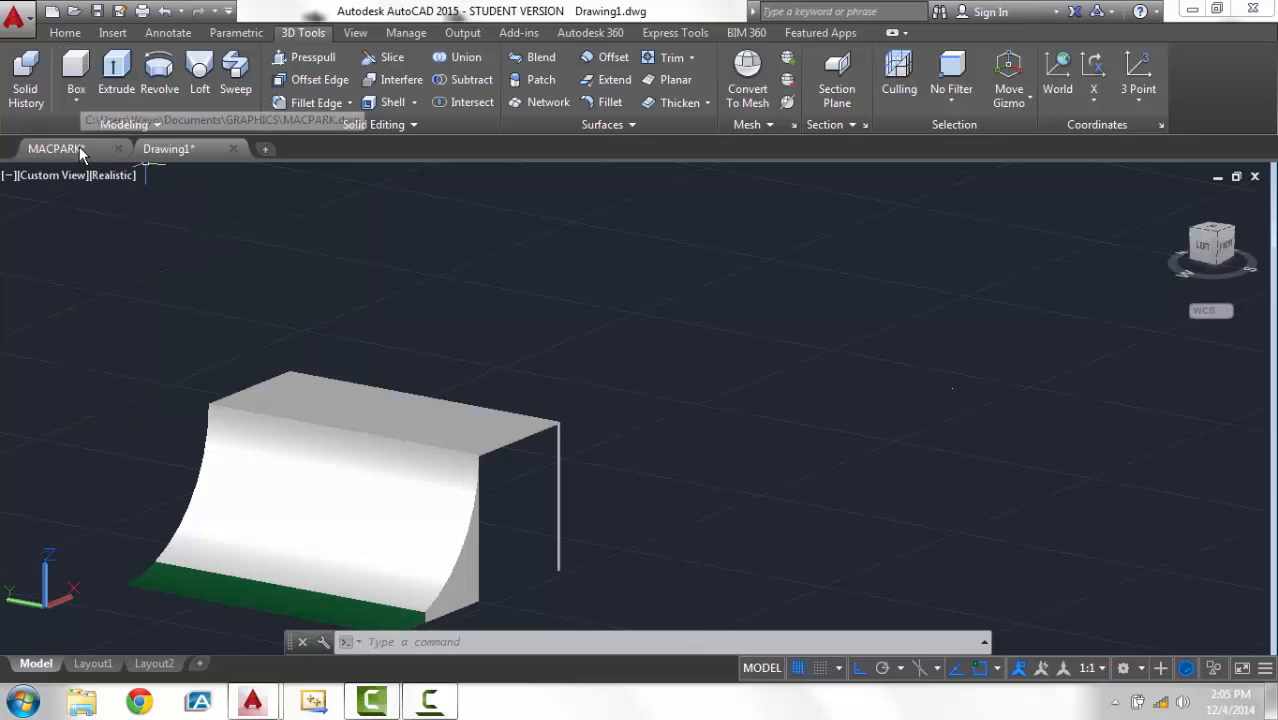
mouse_move(80, 147)
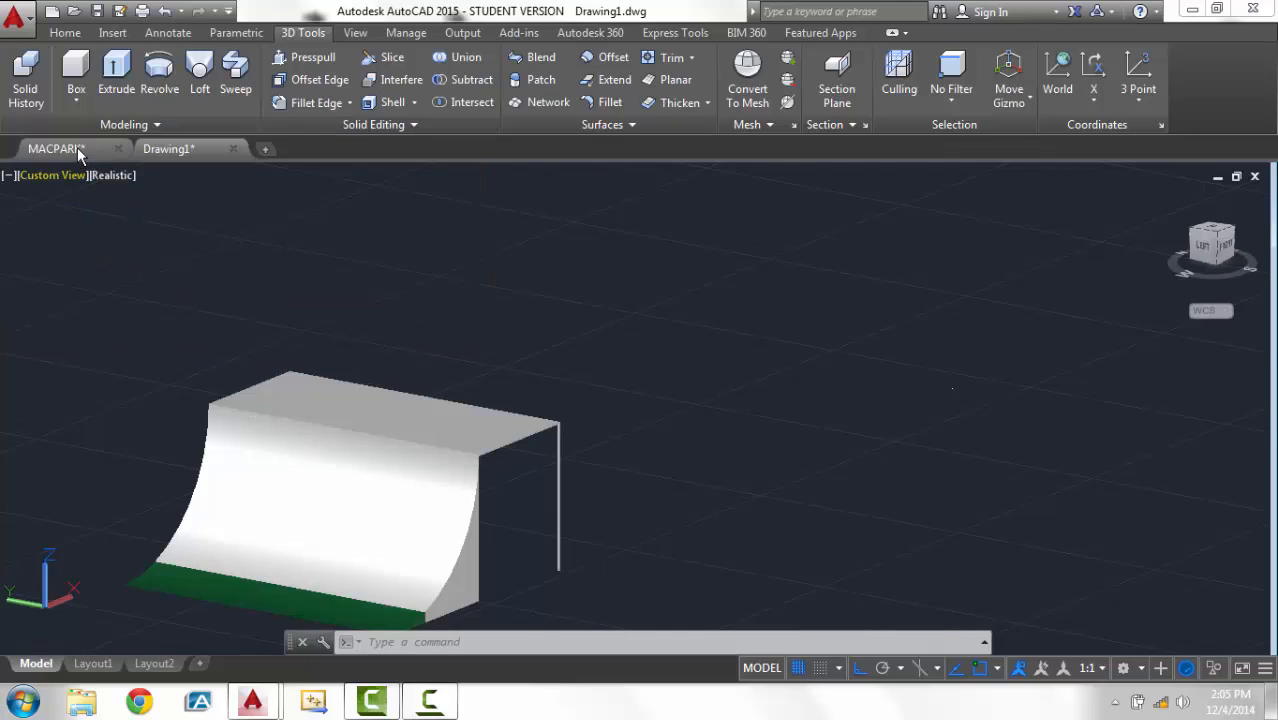
left_click(88, 154)
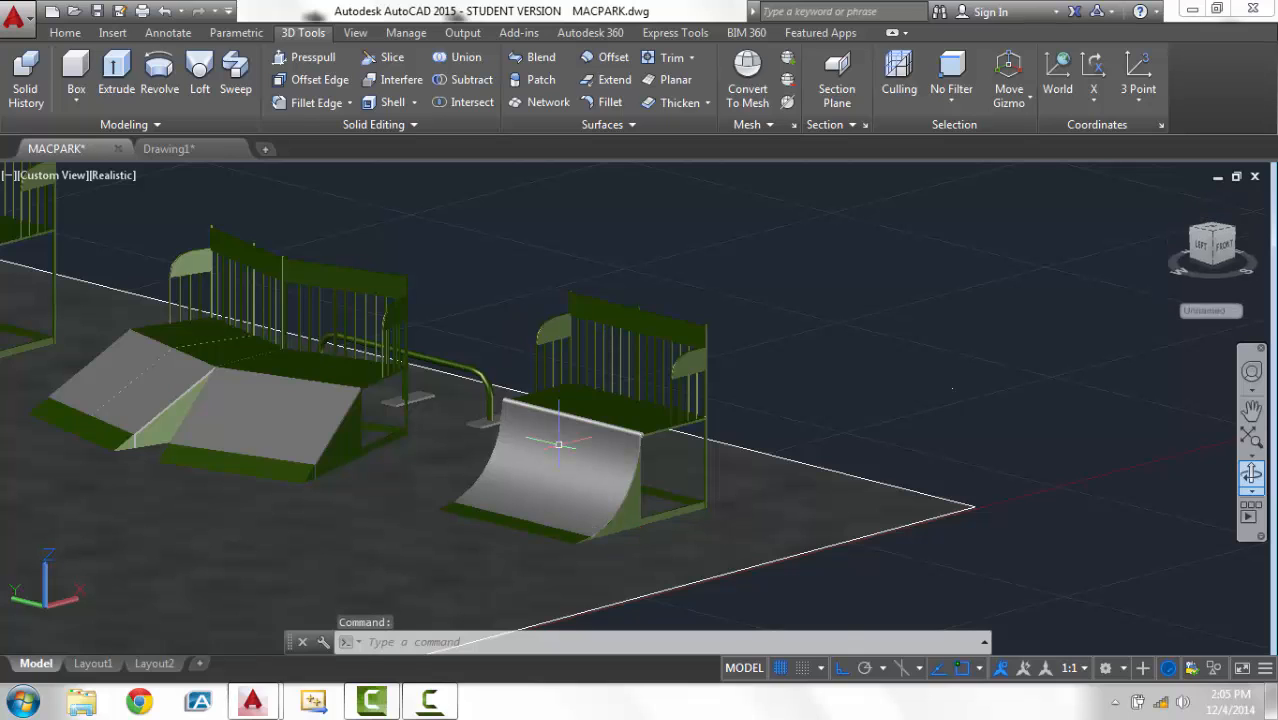
left_click(172, 152)
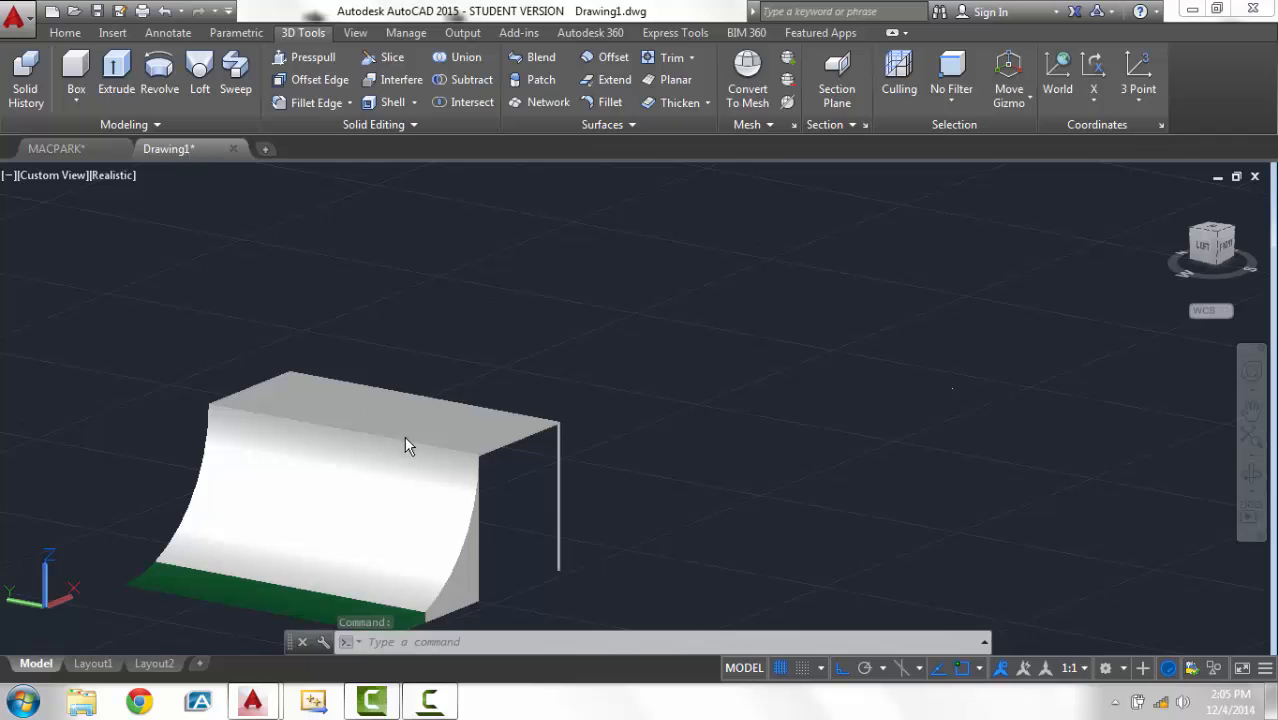
left_click(75, 150)
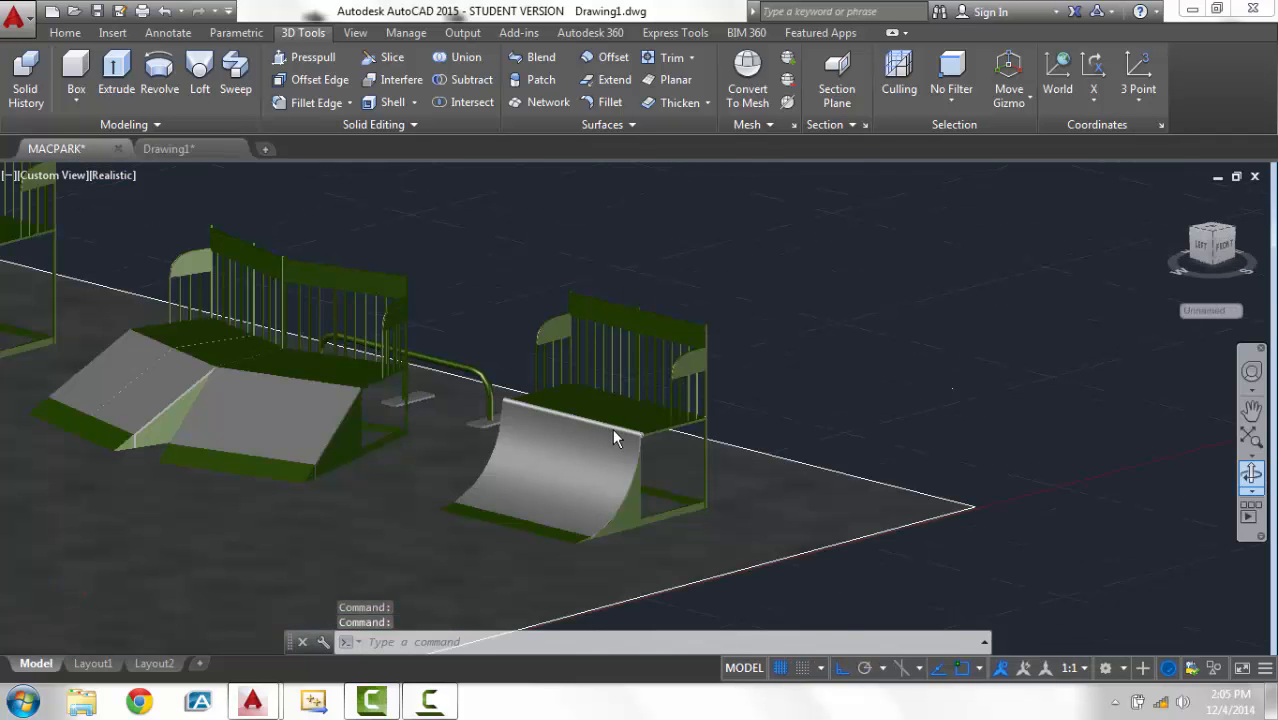
scroll(156, 166, "up", 5)
scroll(156, 166, "down", 2)
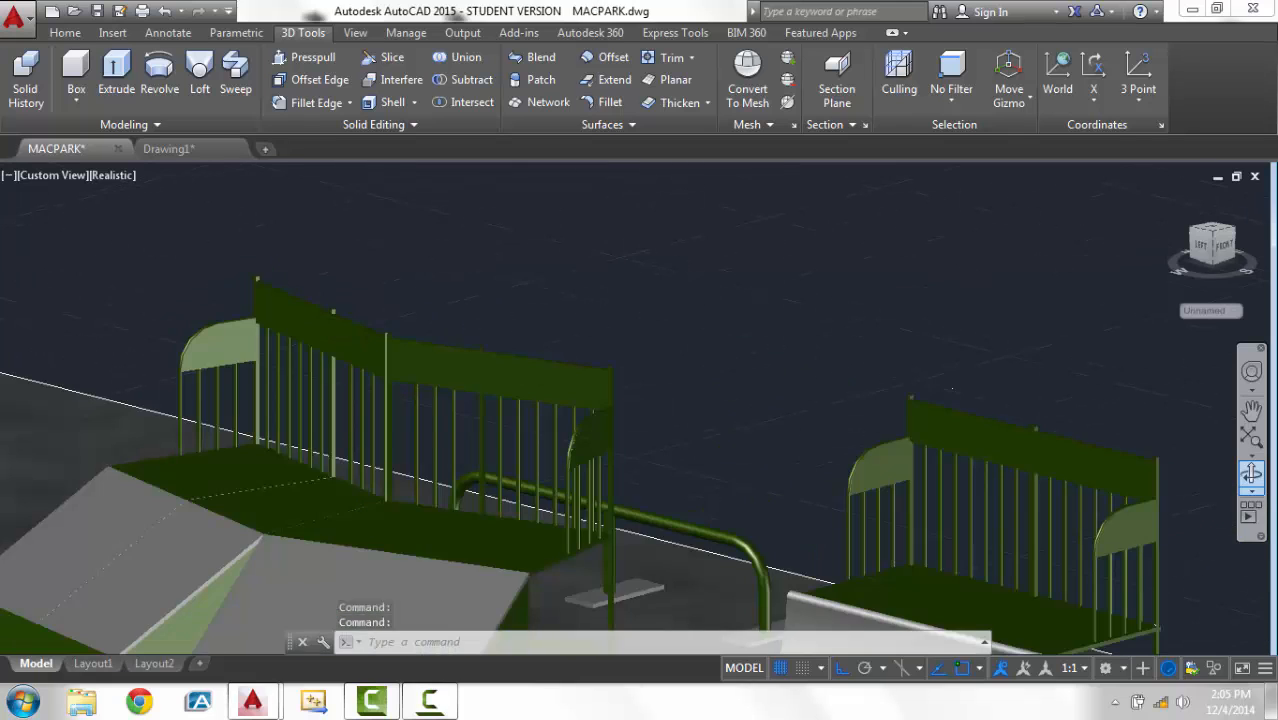
scroll(152, 160, "down", 3)
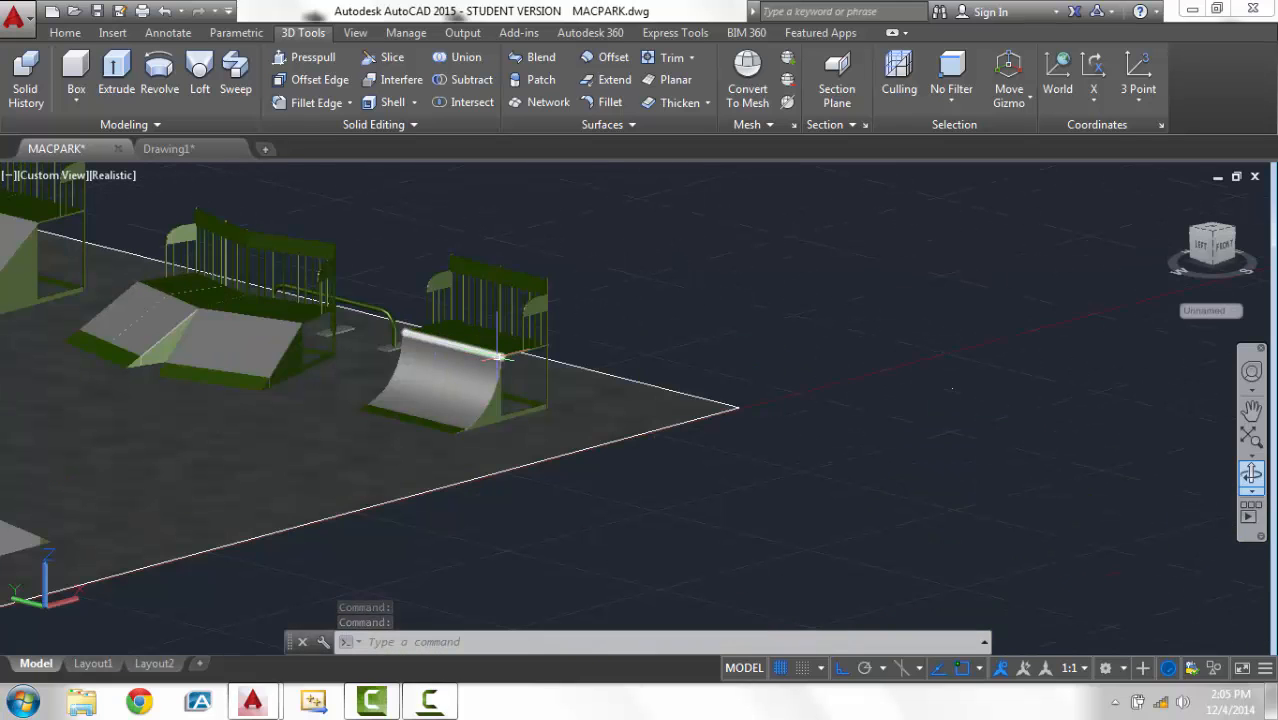
left_click(187, 151)
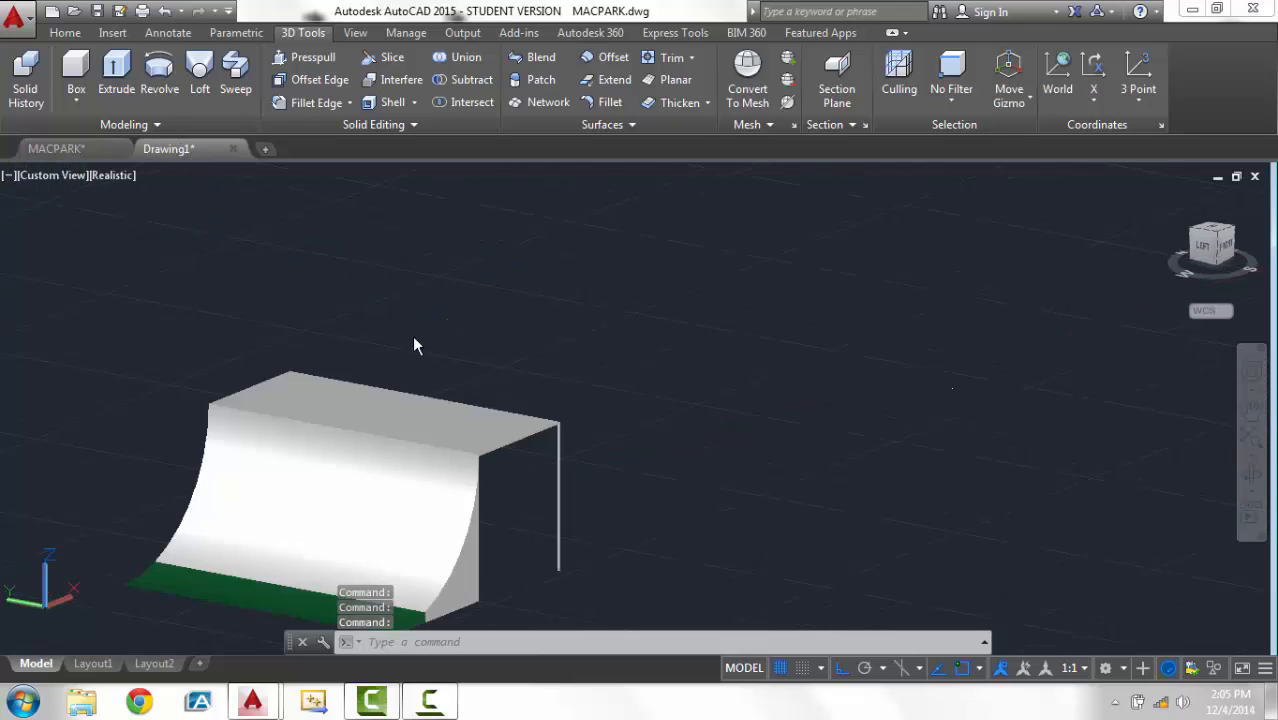
Create an upright cylinder beside the ramp with a base radius of about 1.1 and a height of about 16.2.
left_click(79, 103)
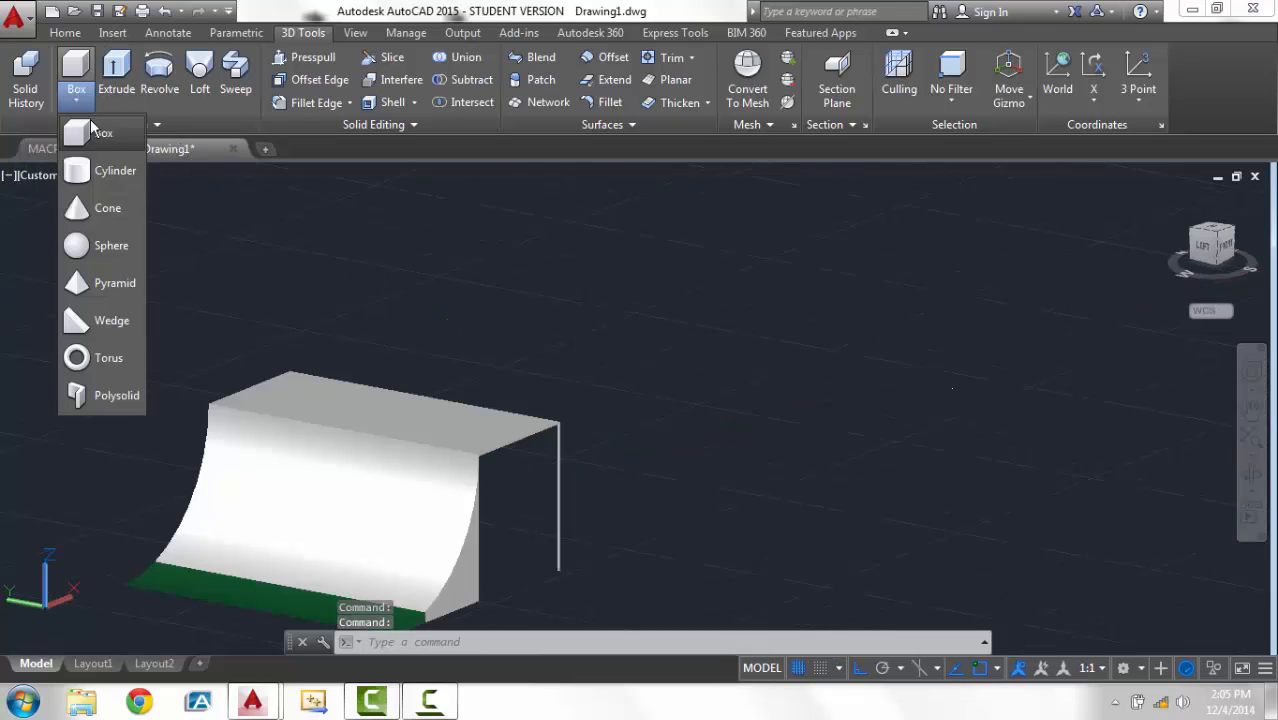
left_click(112, 173)
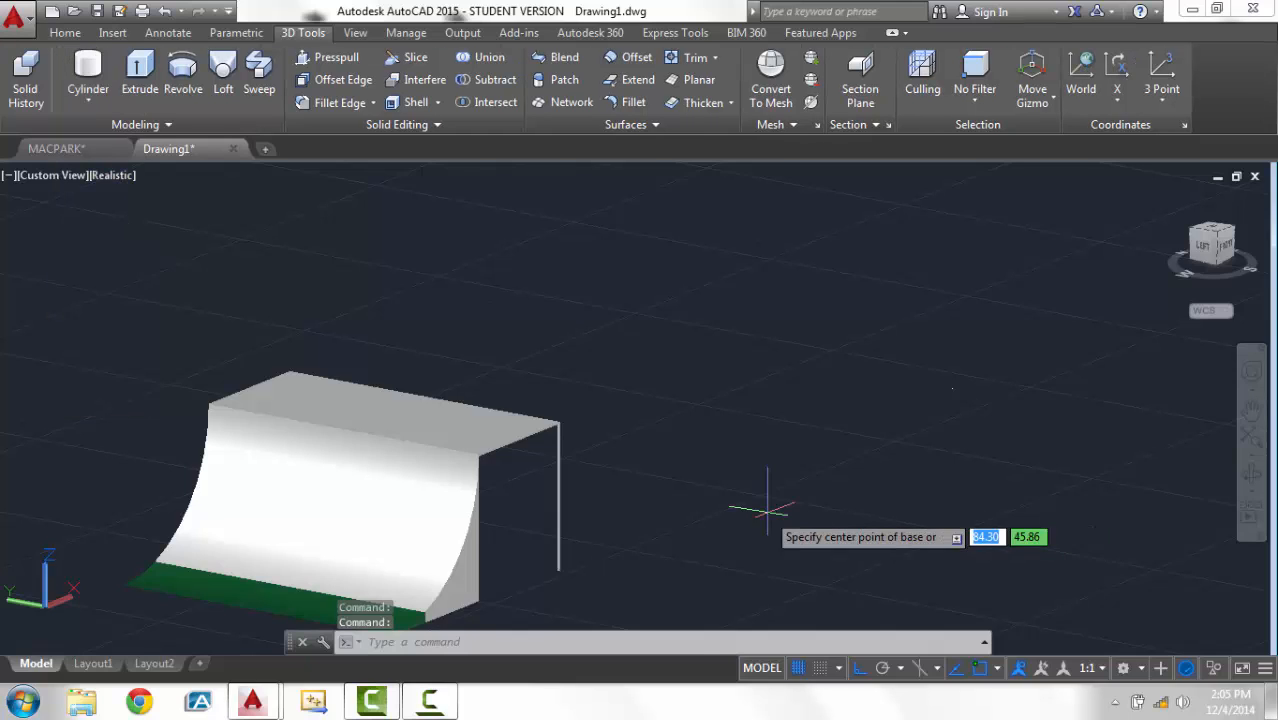
left_click(806, 513)
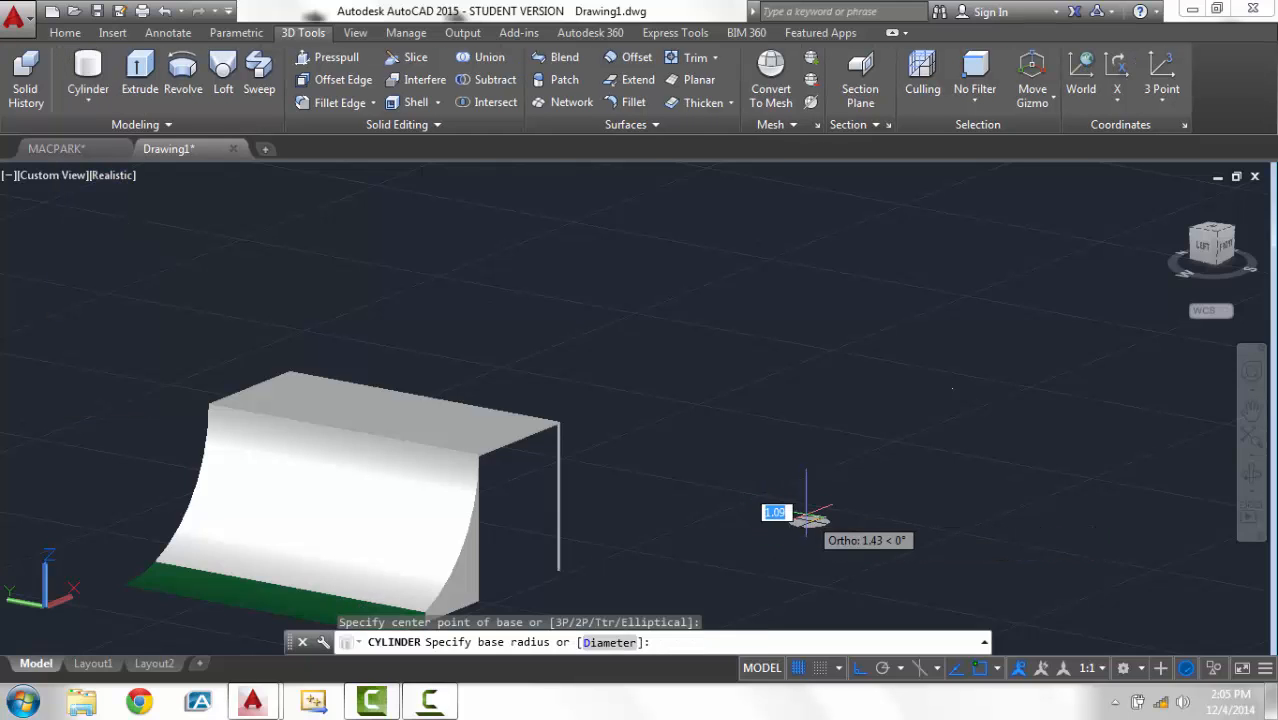
left_click(790, 517)
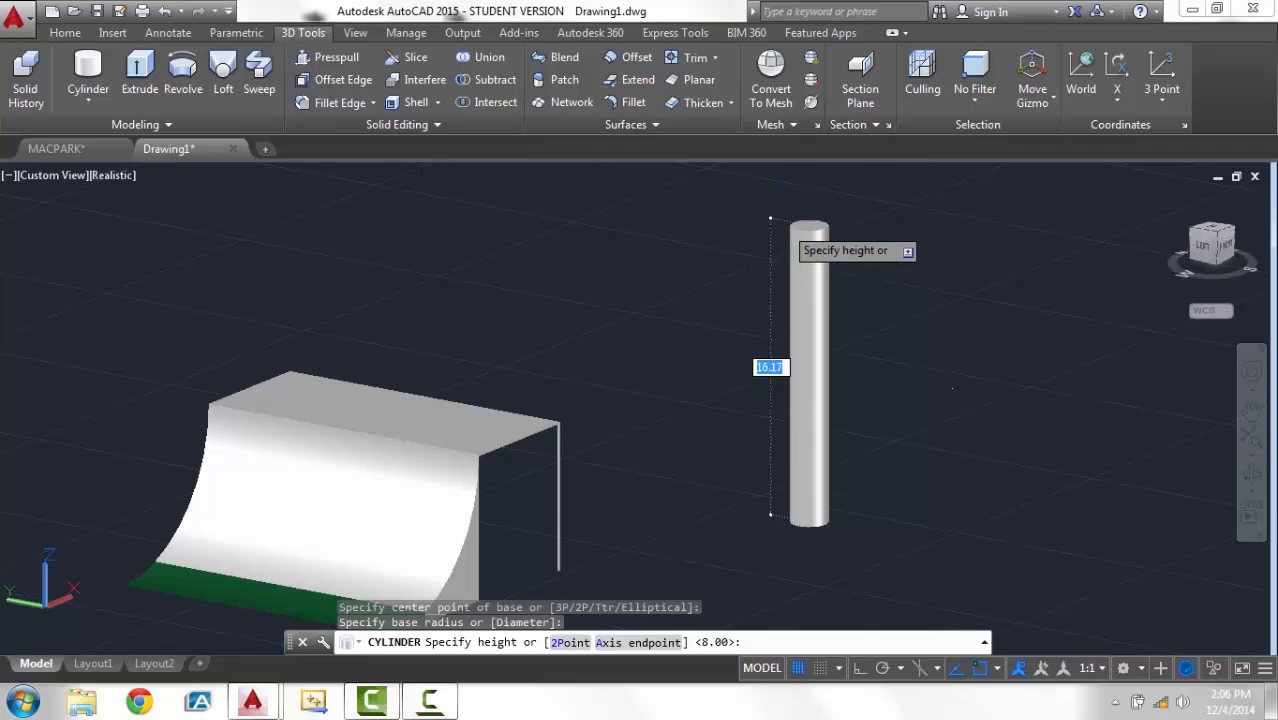
left_click(784, 224)
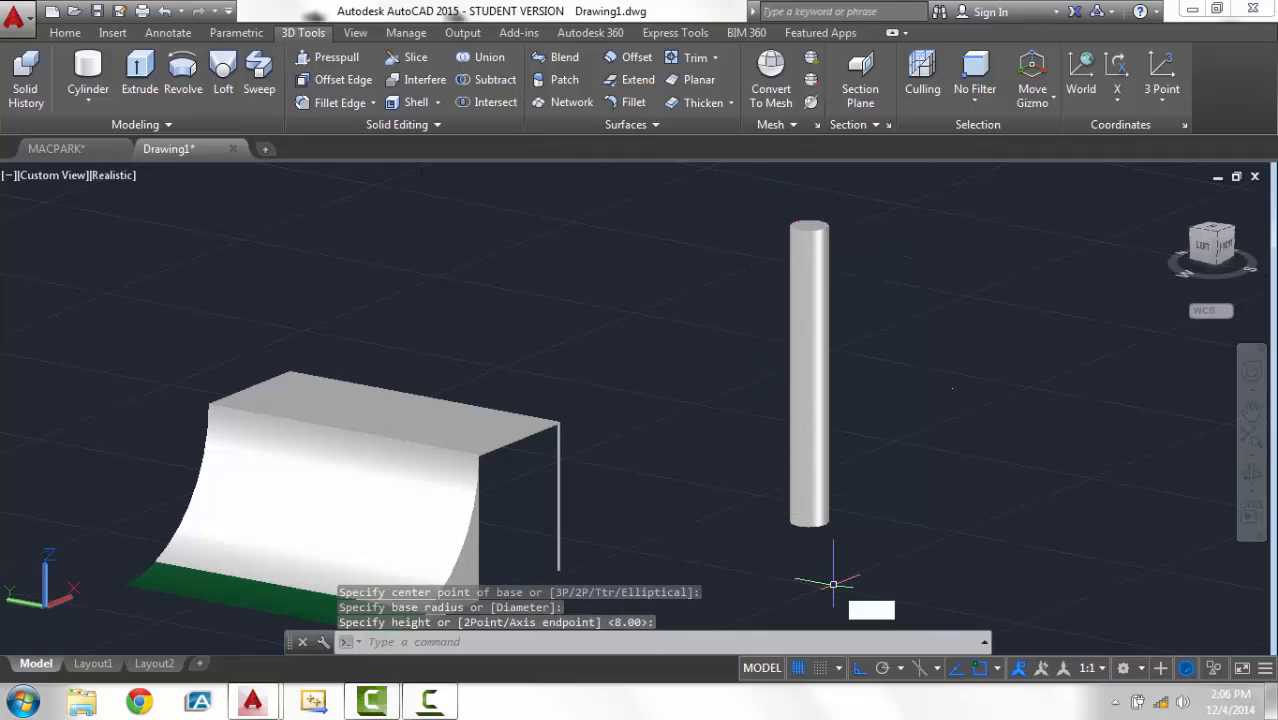
Rotate the cylinder in 3D about its base centre so it lies horizontally, parallel to the ramp's upper edge.
type("3drotate")
key("Return")
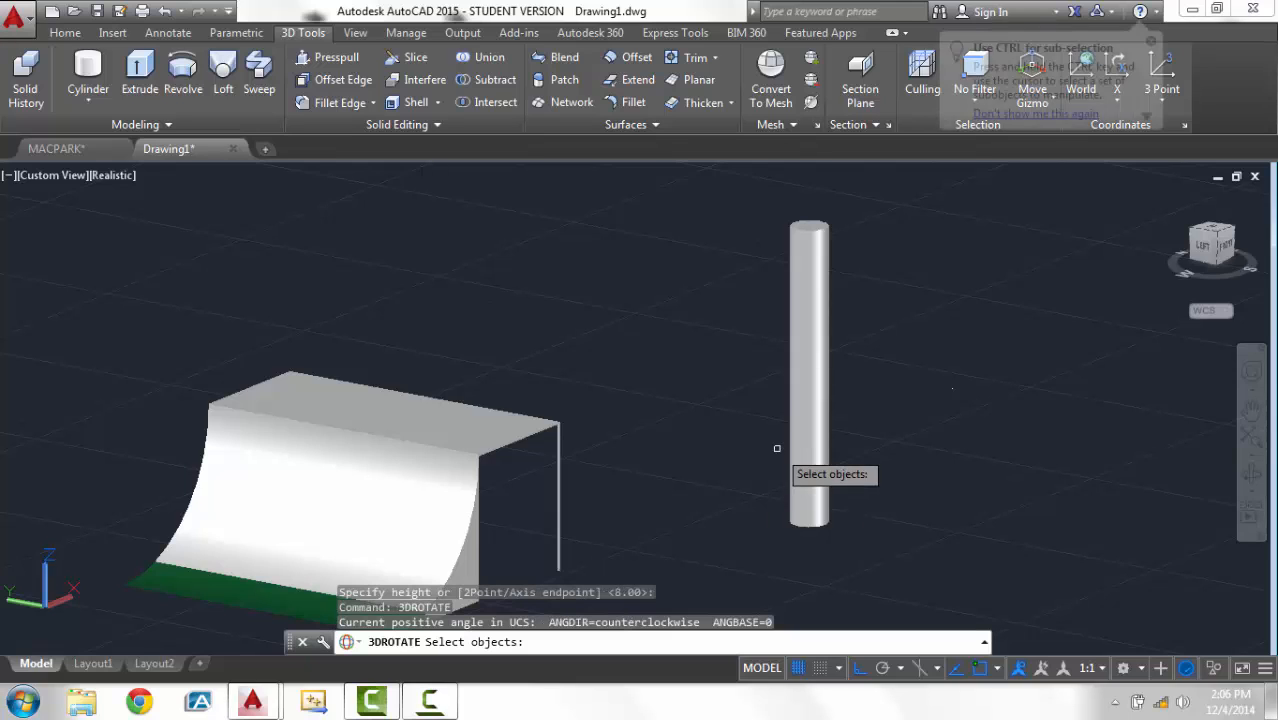
left_click(816, 503)
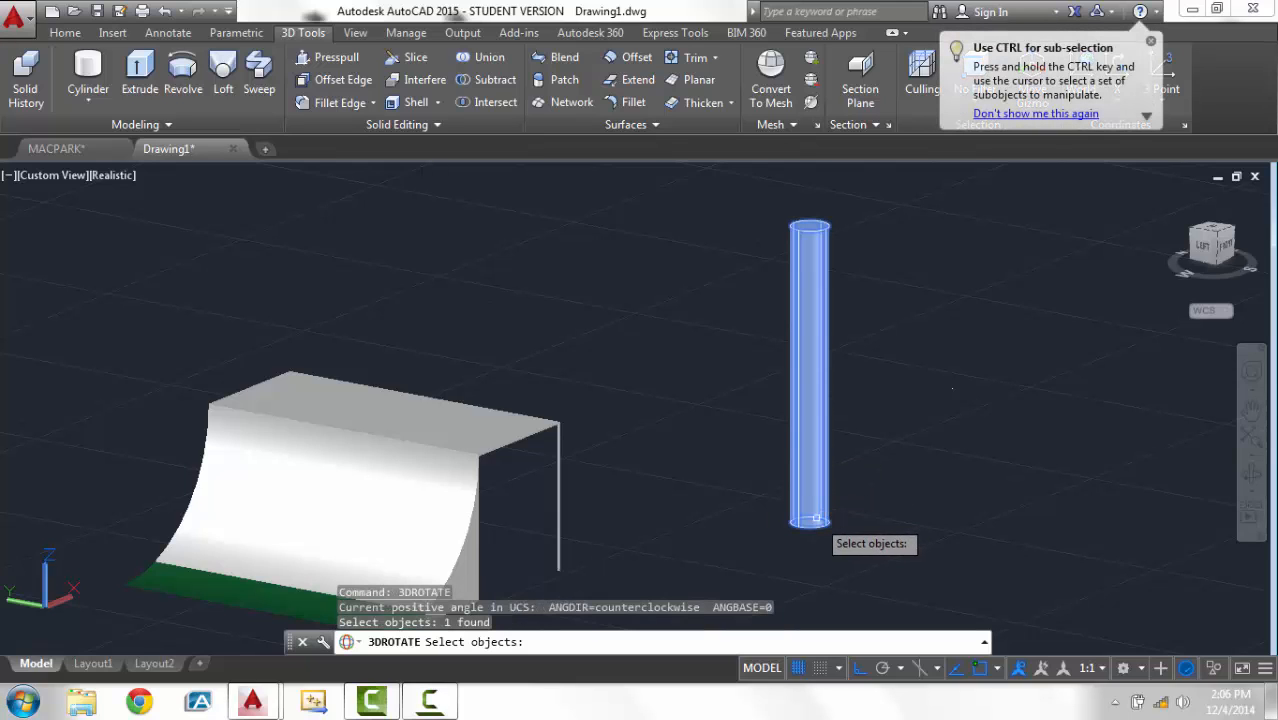
key("Return")
left_click(809, 521)
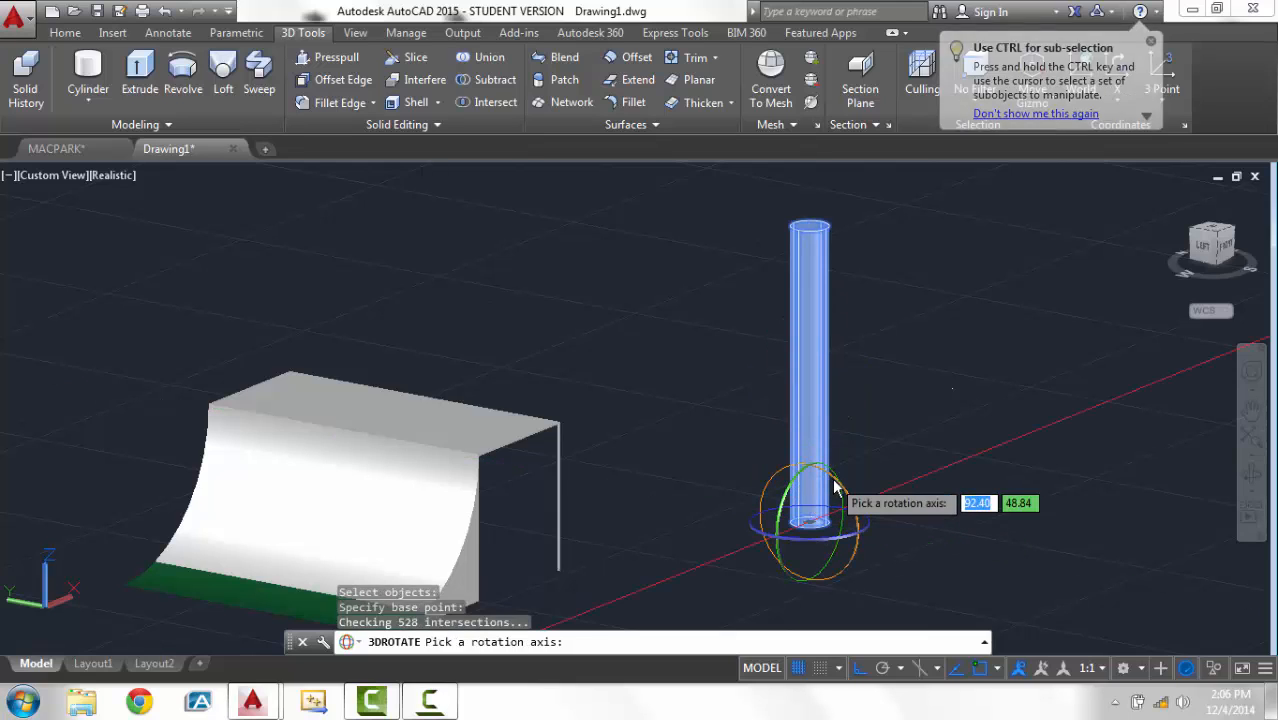
left_click(813, 526)
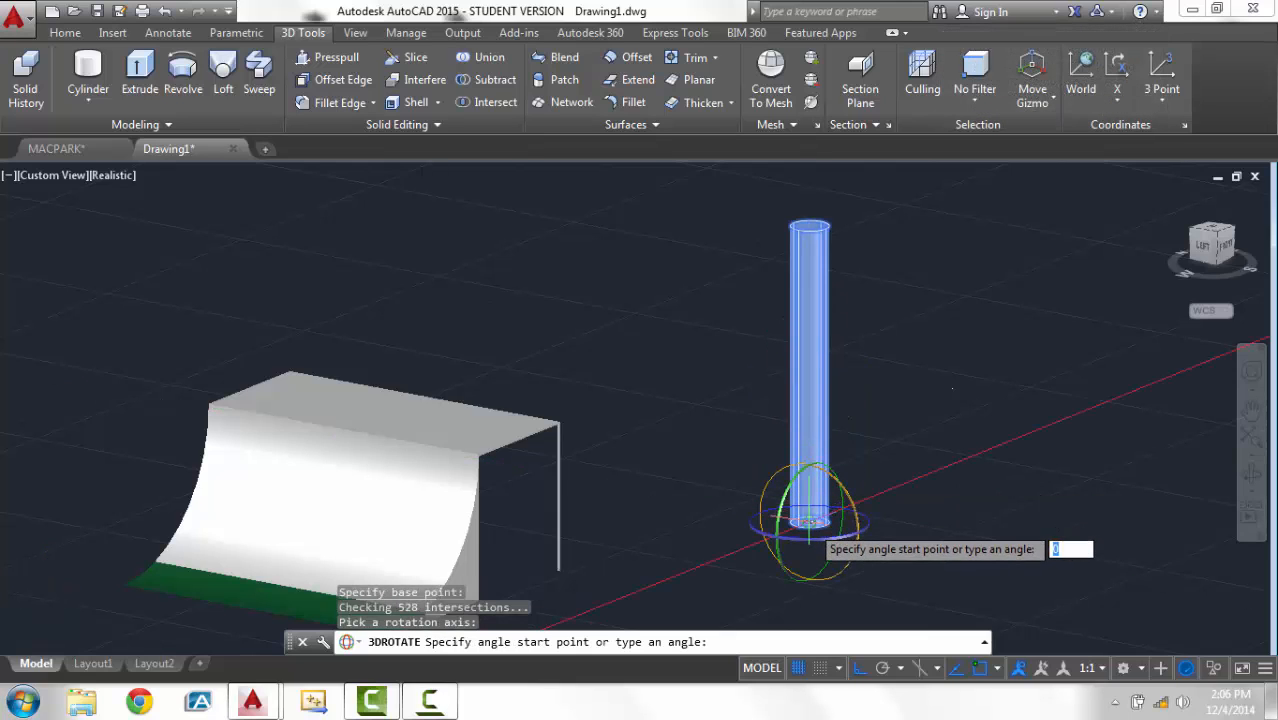
left_click(811, 516)
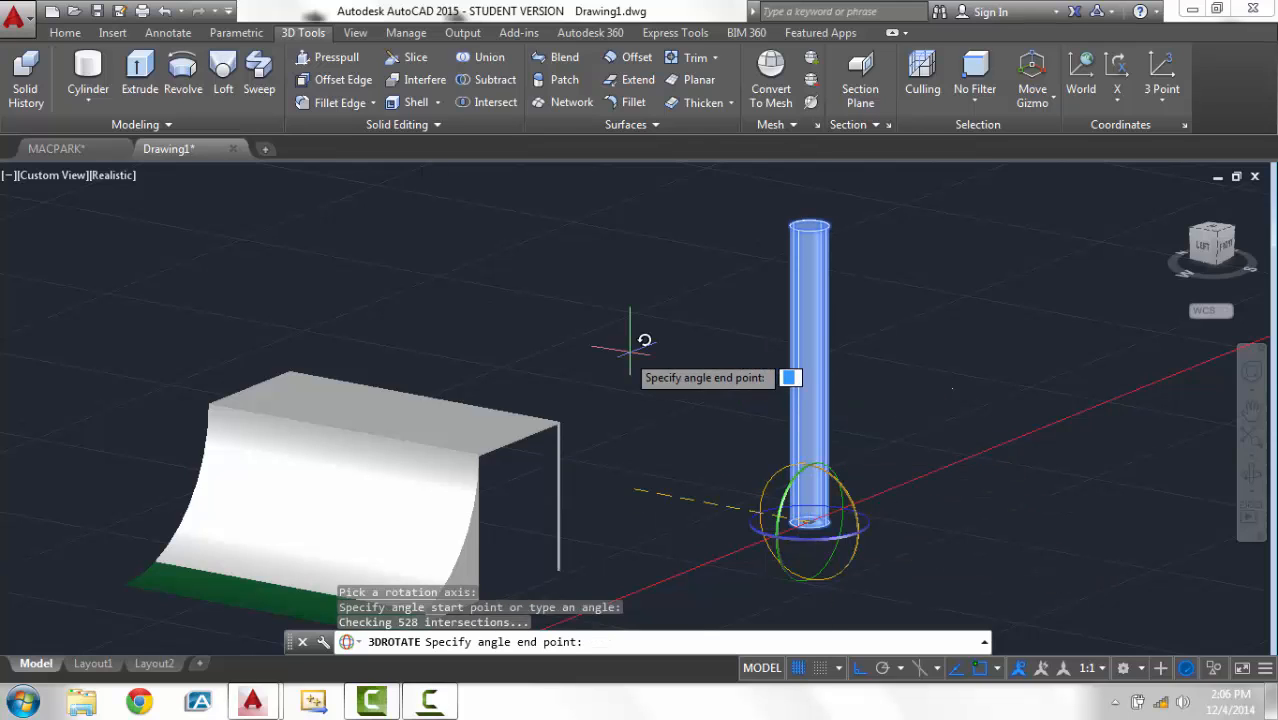
left_click(930, 319)
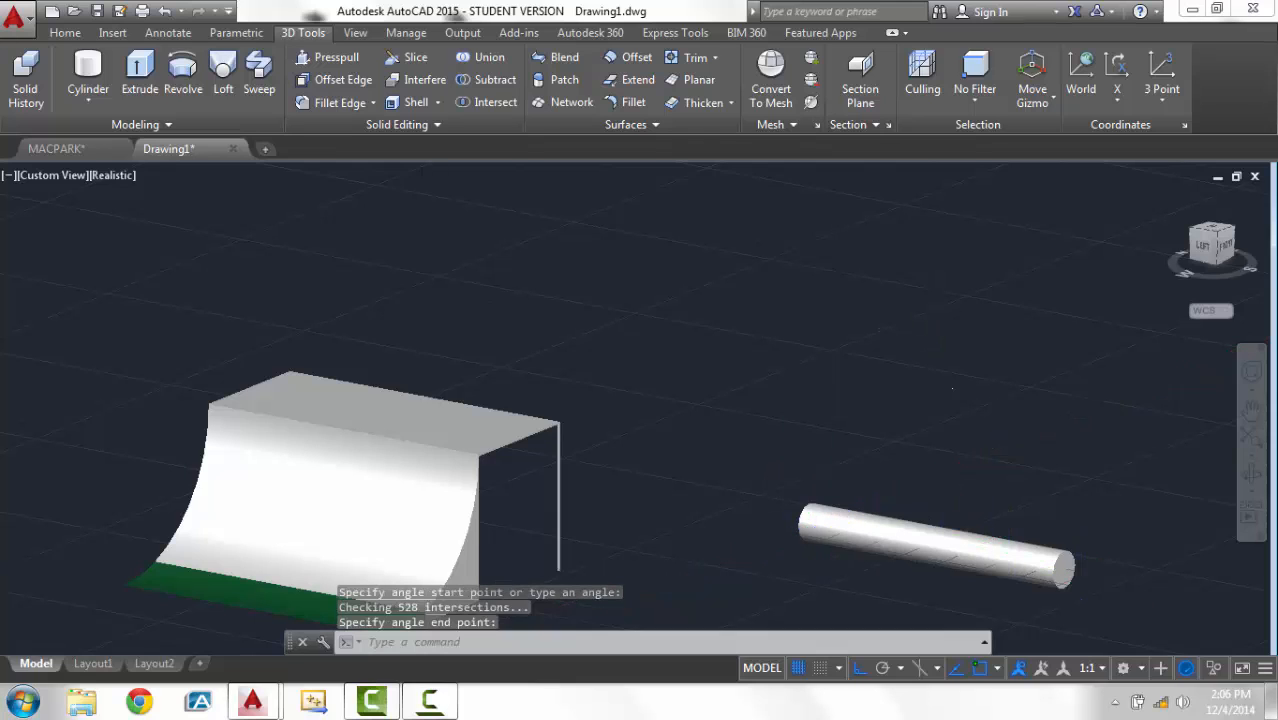
Move the cylinder by the centre of its near end face to the near end of the ramp's upper front edge.
type("m")
key("Return")
scroll(1064, 500, "up", 5)
left_click(1064, 488)
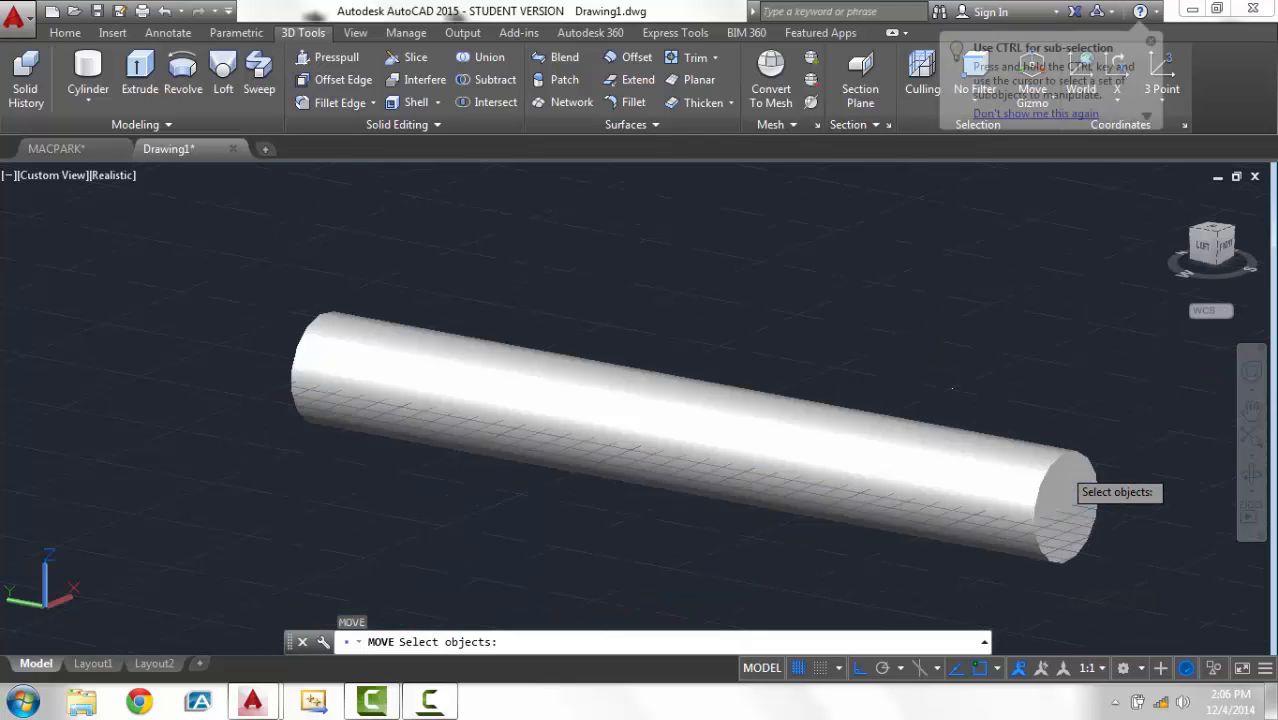
key("Return")
left_click(1064, 488)
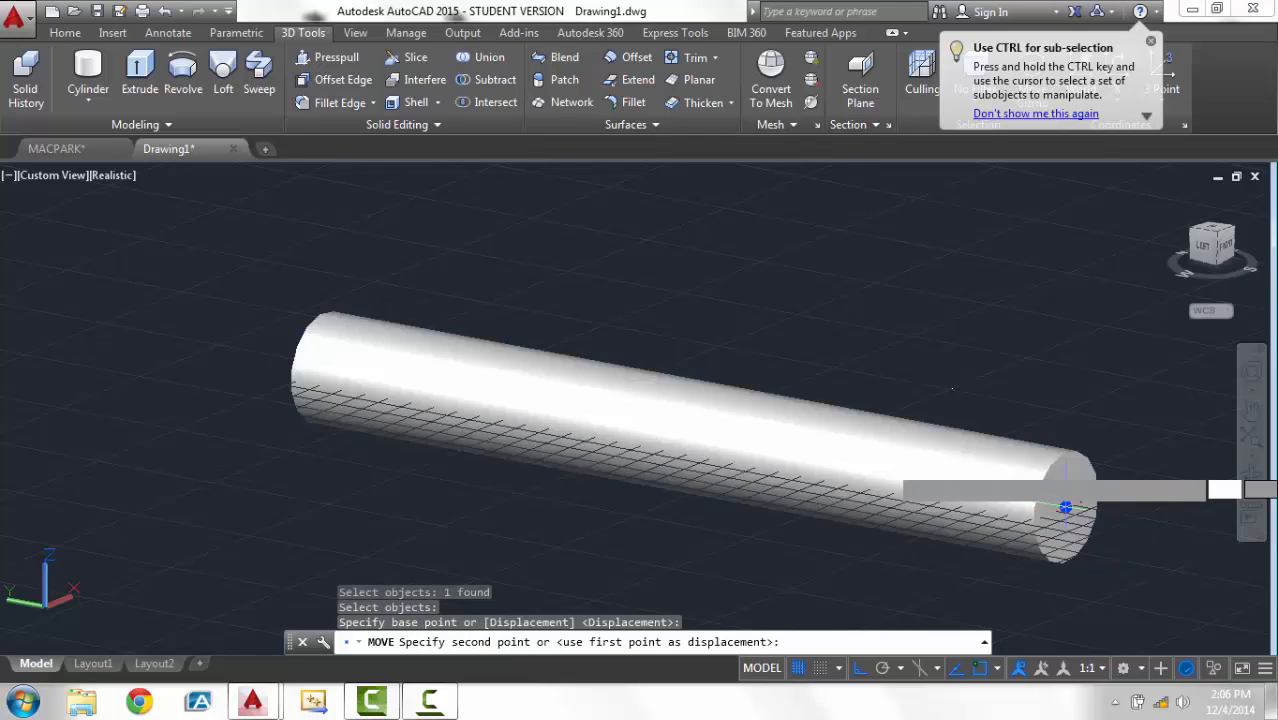
scroll(1064, 495, "down", 4)
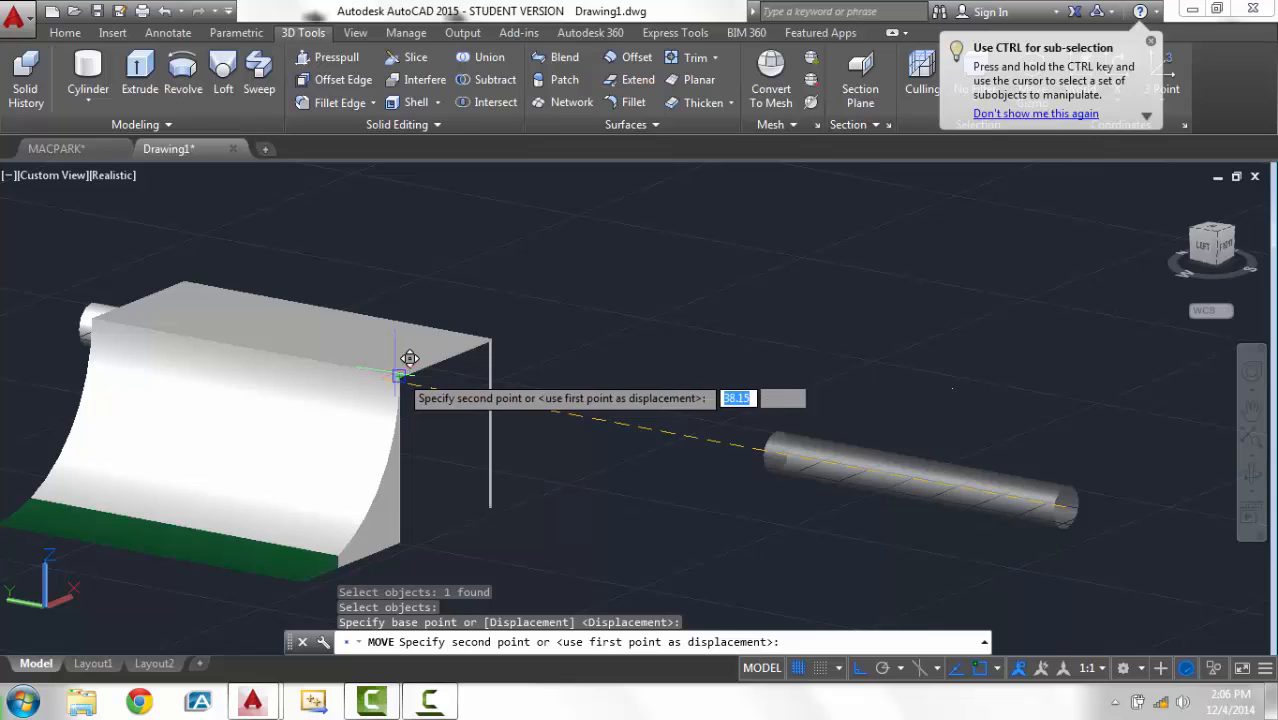
left_click(400, 373)
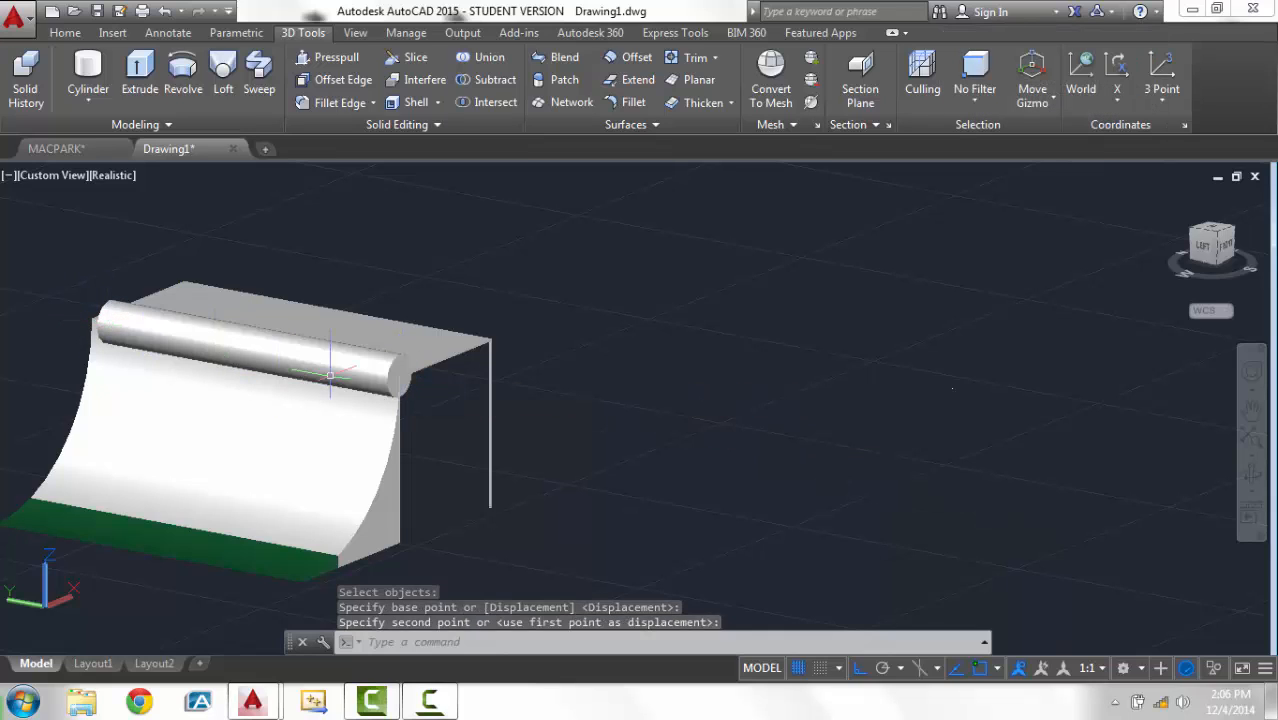
scroll(300, 485, "down", 2)
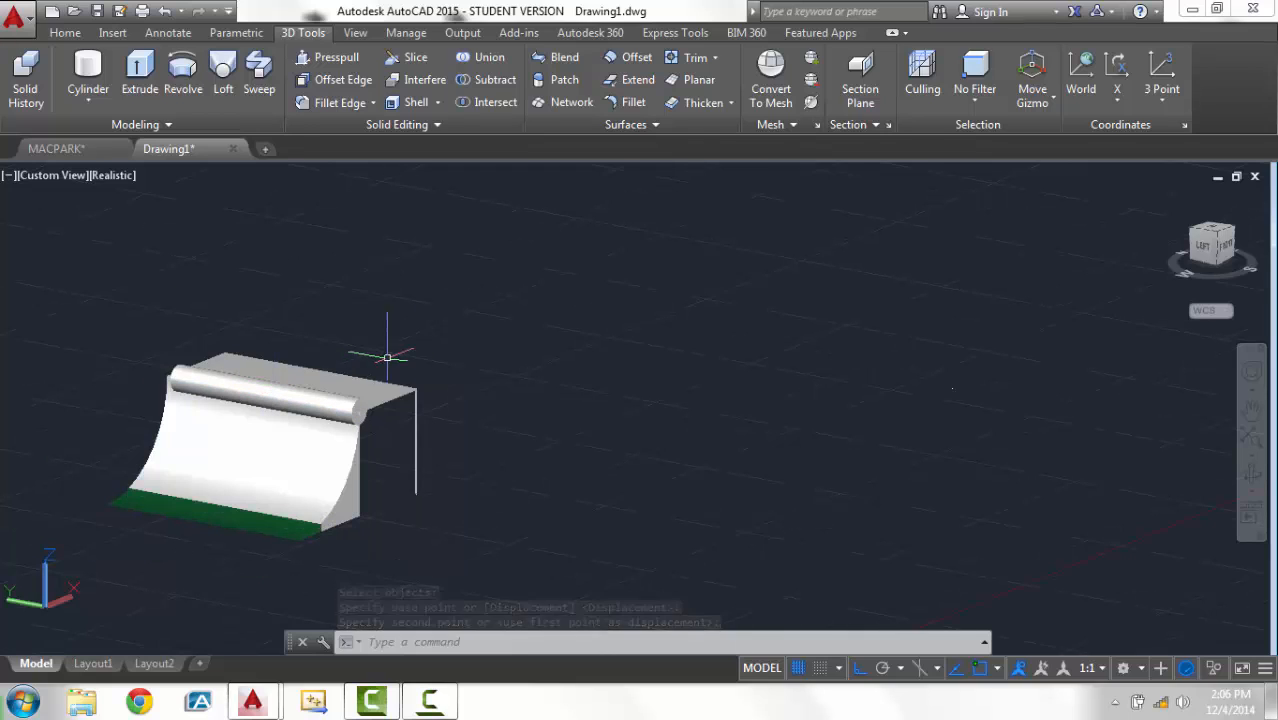